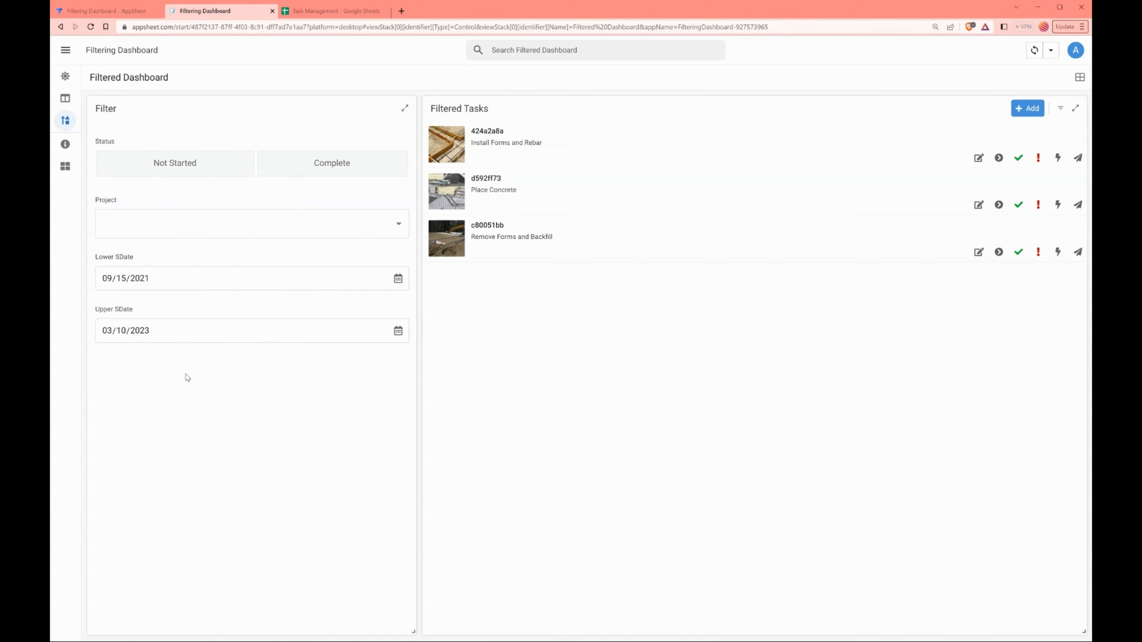
- Filter the tasks by the Complete and Not Started statuses in turn to compare the filtered lists
click(287, 170)
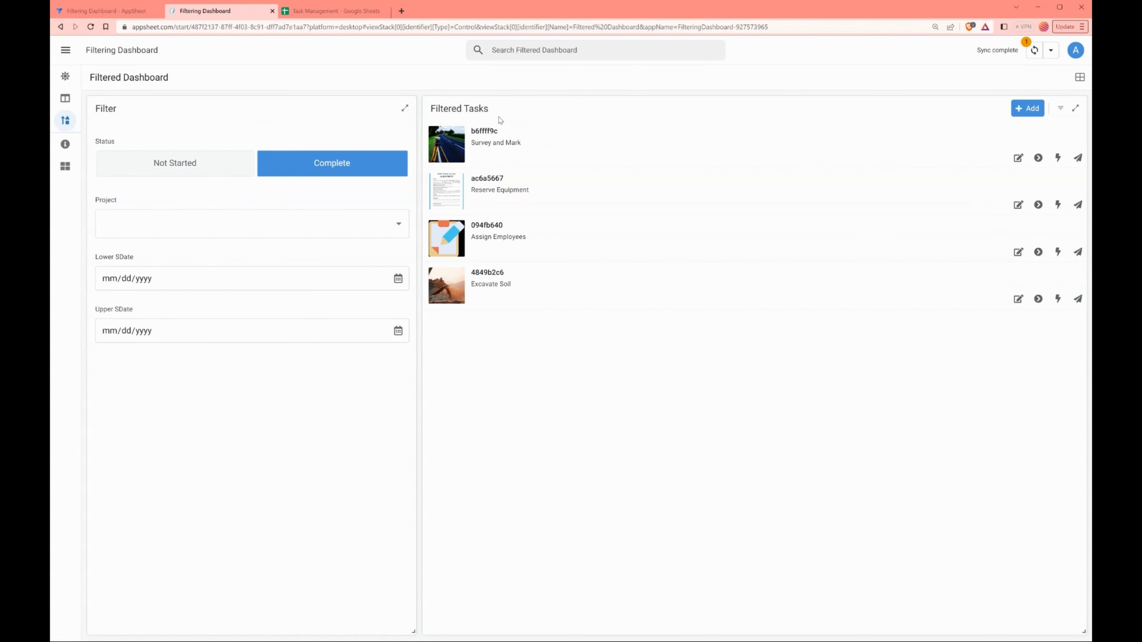
click(182, 224)
click(332, 191)
click(212, 169)
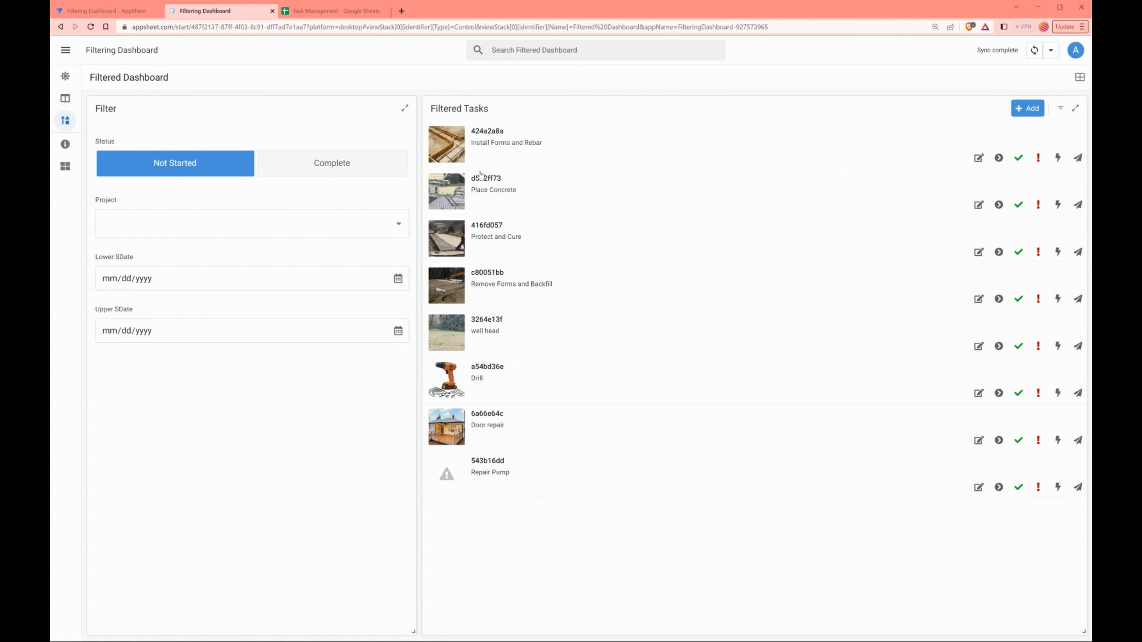
click(316, 170)
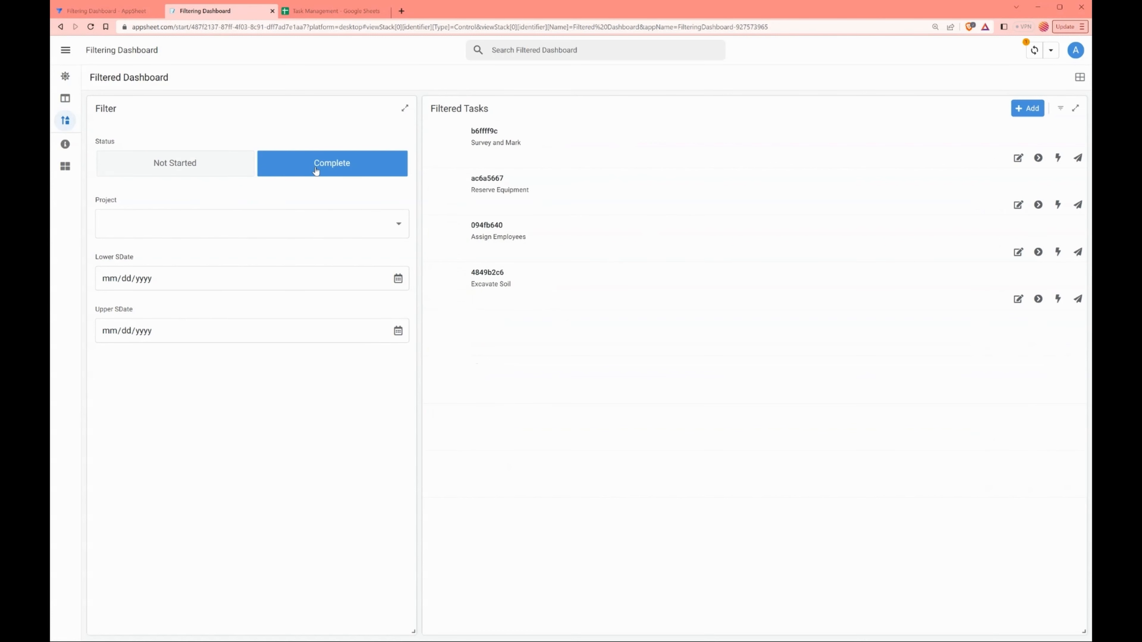
click(194, 170)
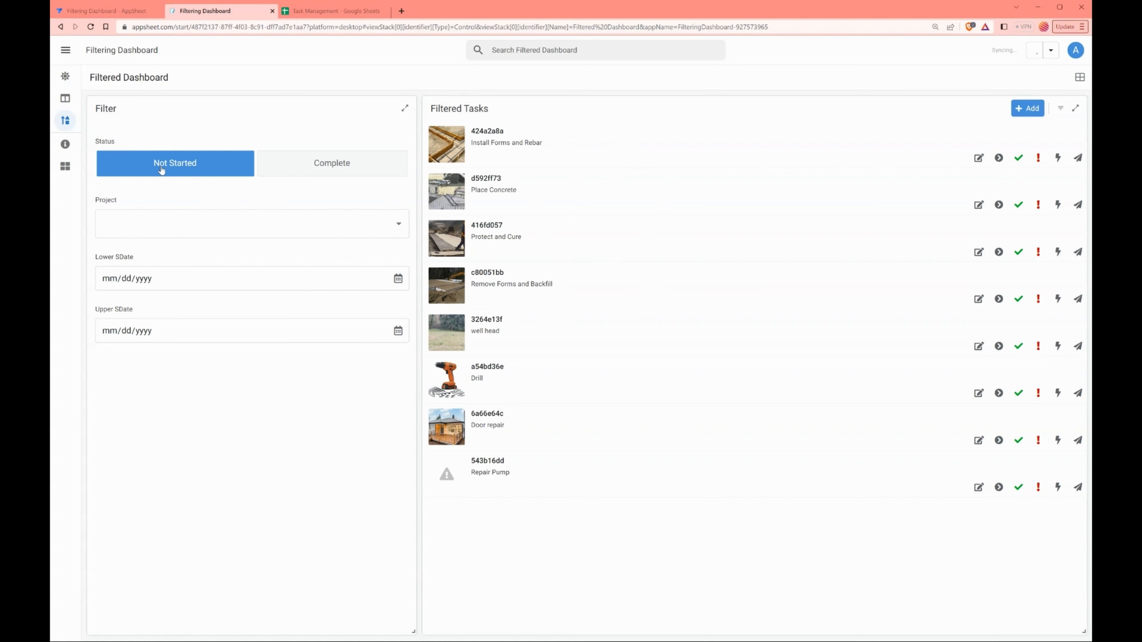
- Filter the tasks by project 59bcd628, and switch the status filter to Complete
click(292, 223)
click(159, 280)
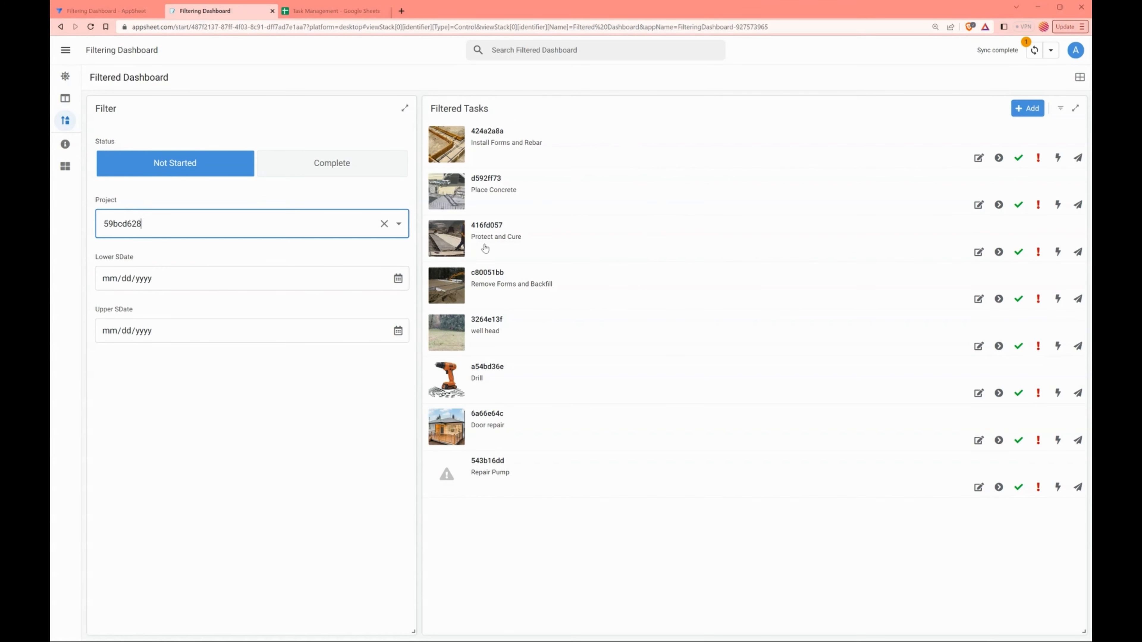
click(328, 163)
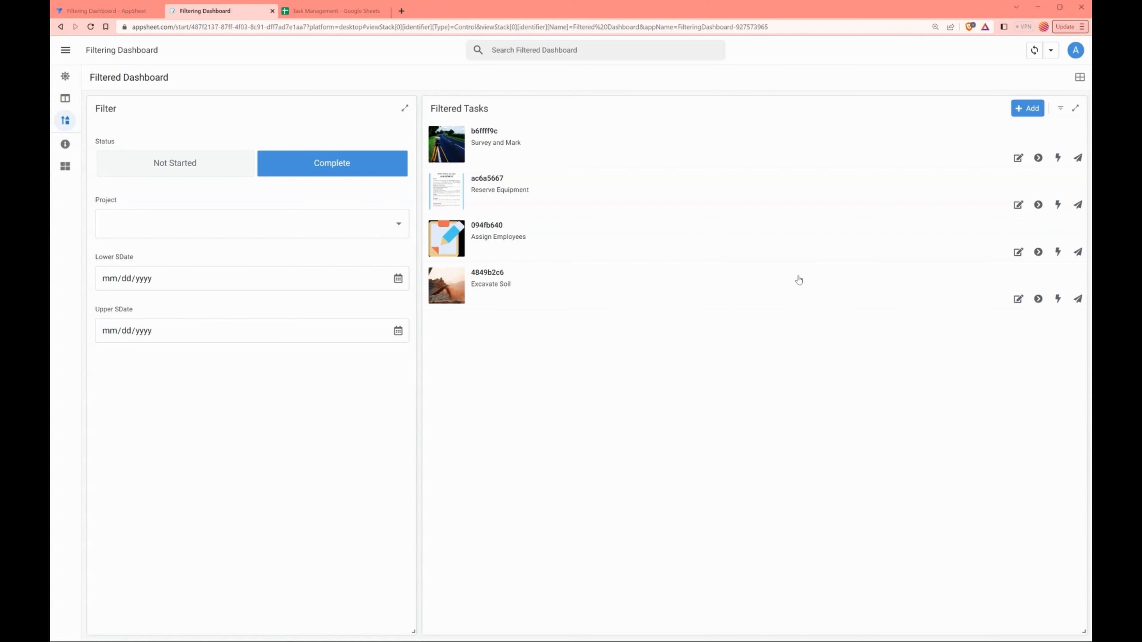
- Examine the built-in filter of the Filtered Tasks view, checking the Task ID and Task options
click(1060, 108)
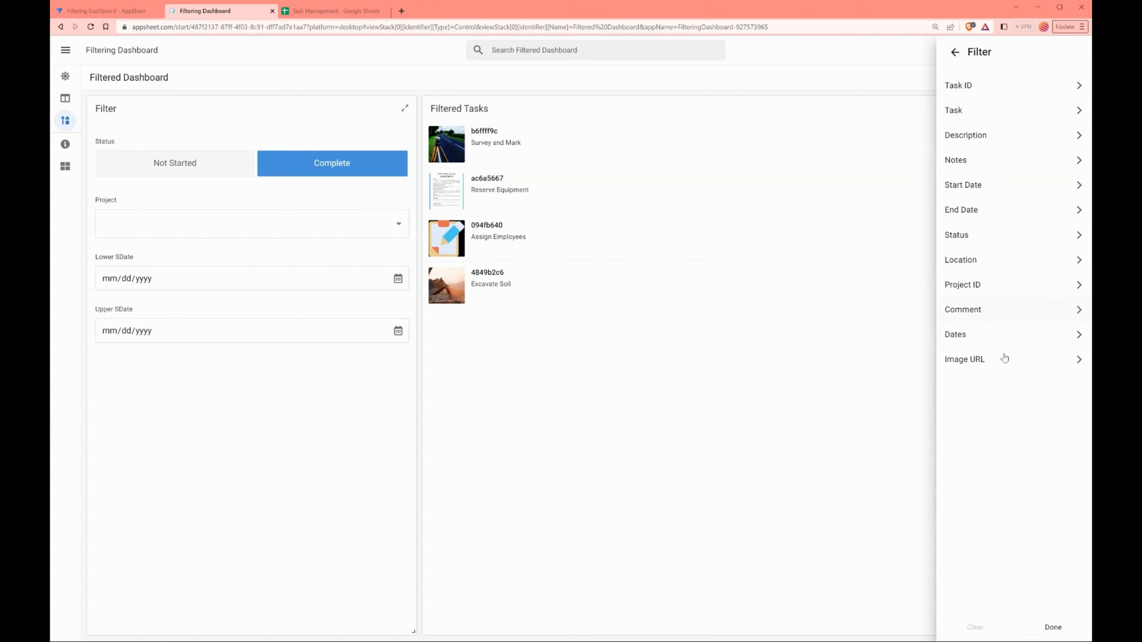
click(955, 51)
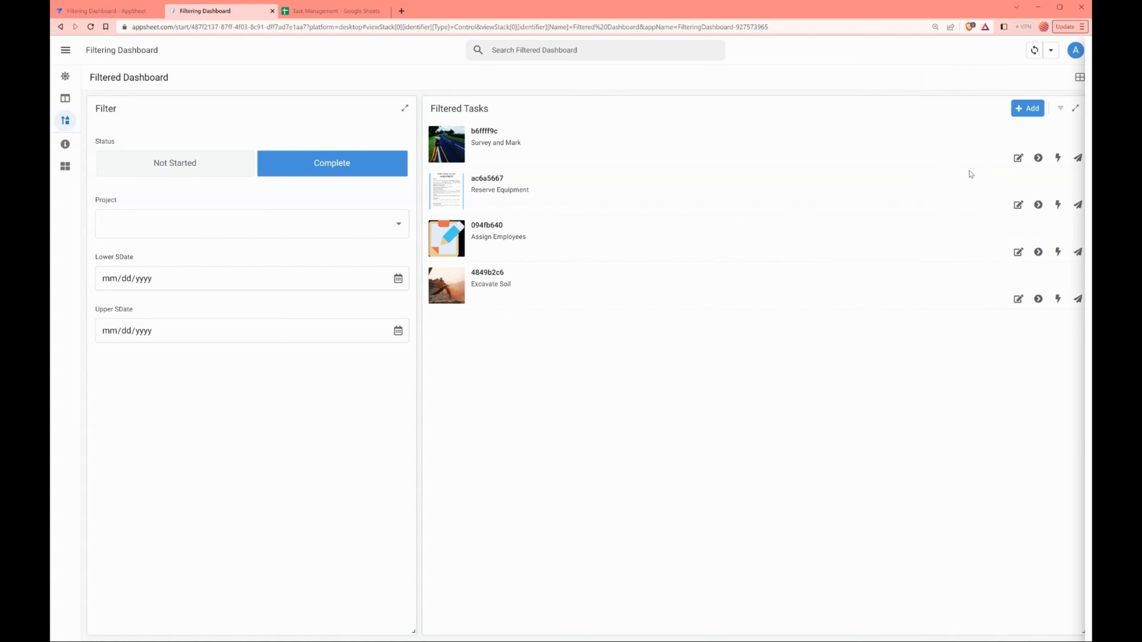
click(1061, 110)
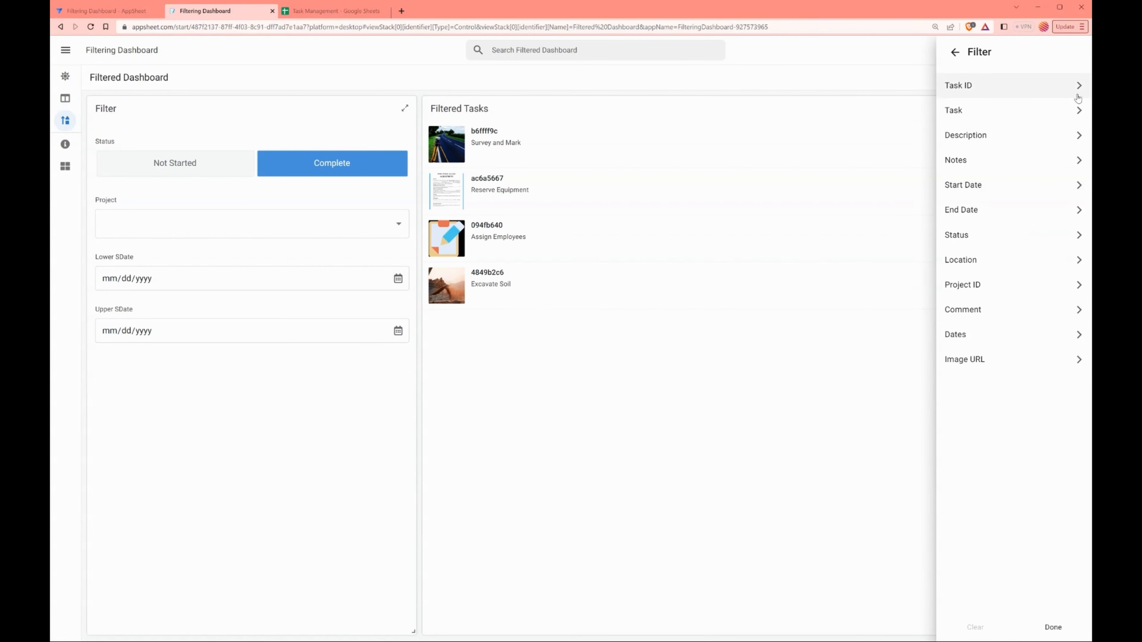
click(1081, 85)
click(955, 53)
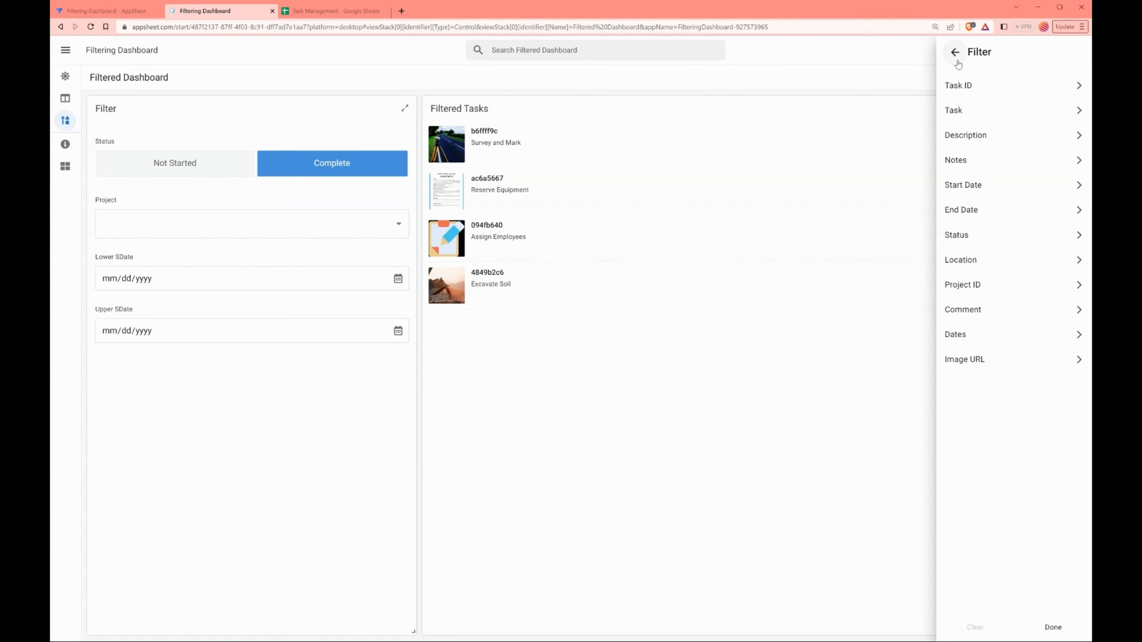
click(1077, 114)
click(954, 52)
- Inspect the built-in Start Date filter and its calendar, and close the filter without choosing a date
click(994, 185)
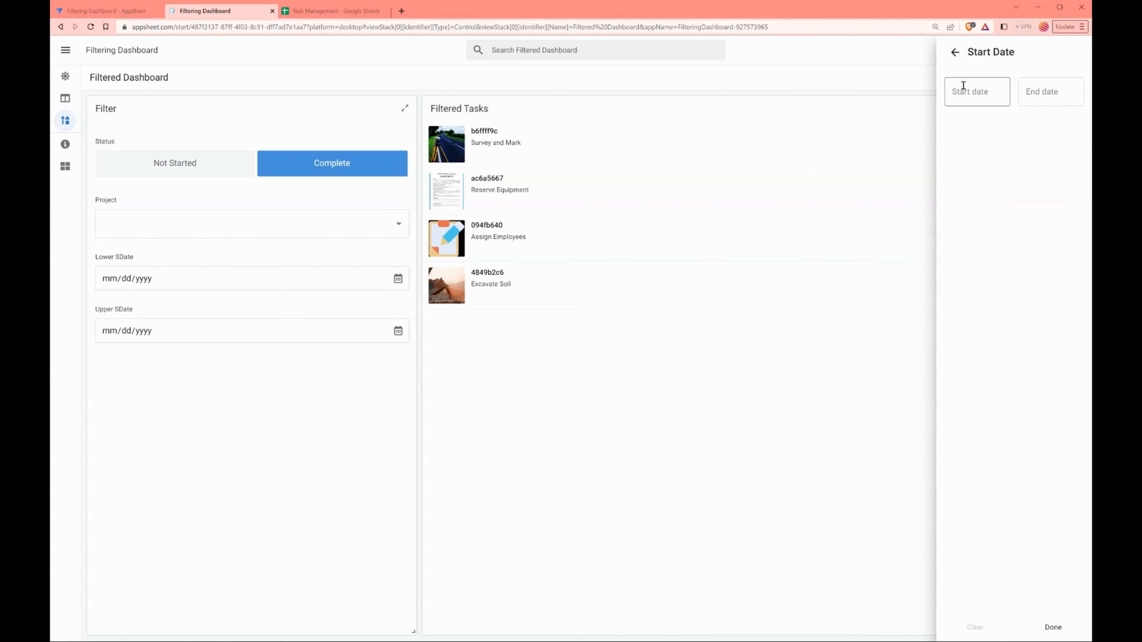
click(966, 97)
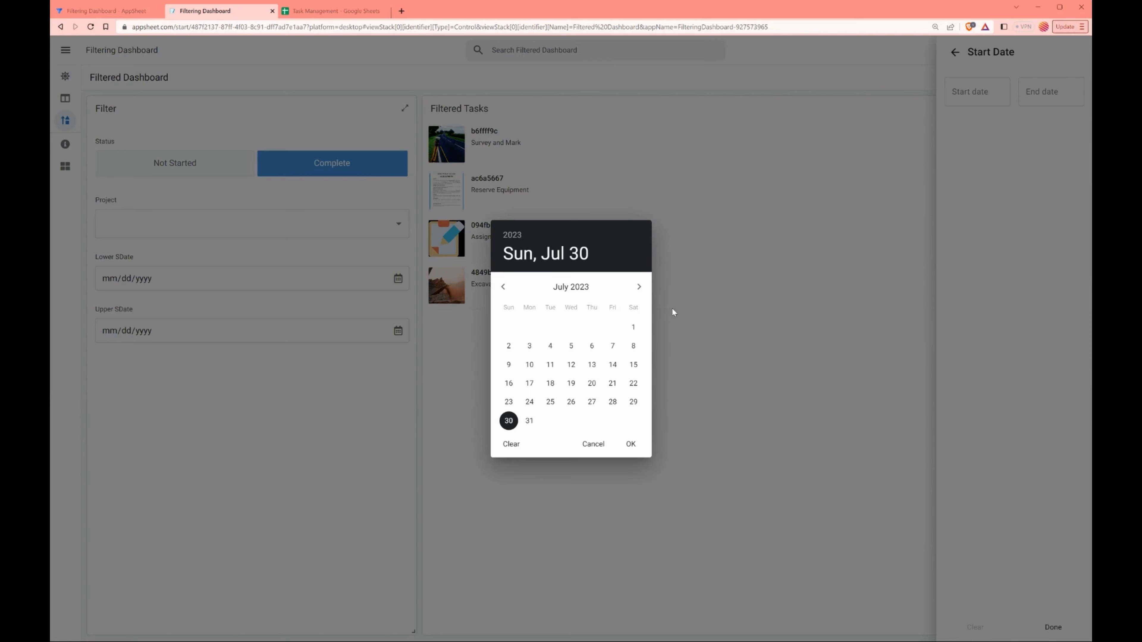
click(593, 444)
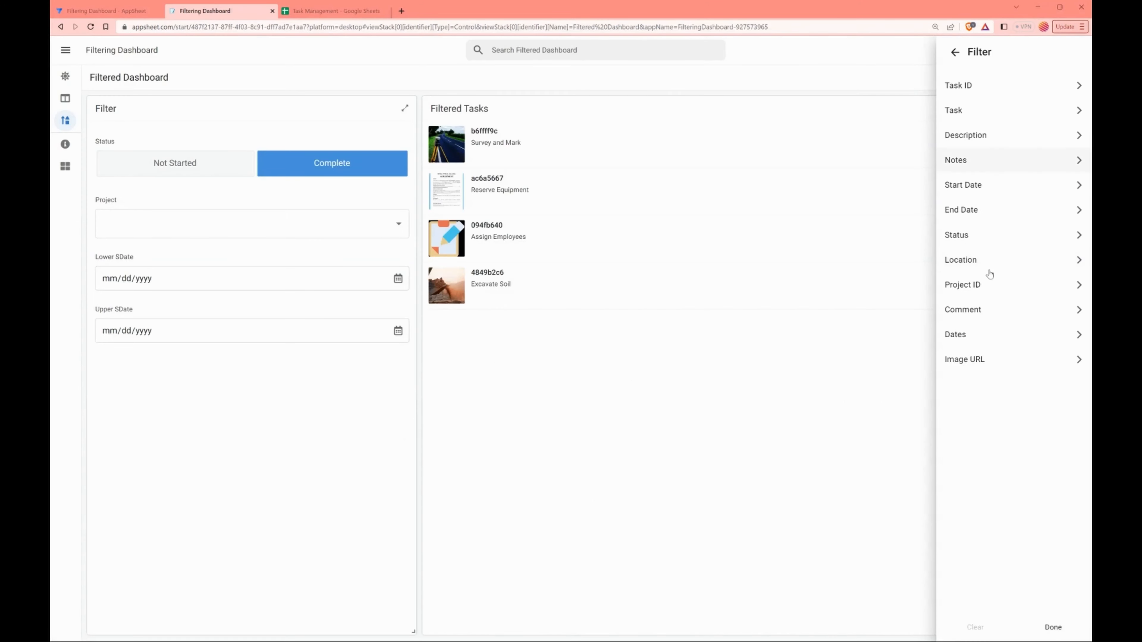
click(859, 478)
- Switch to the AppSheet editor and examine the Searchable property of the Start Date column in the Task Management table
click(106, 11)
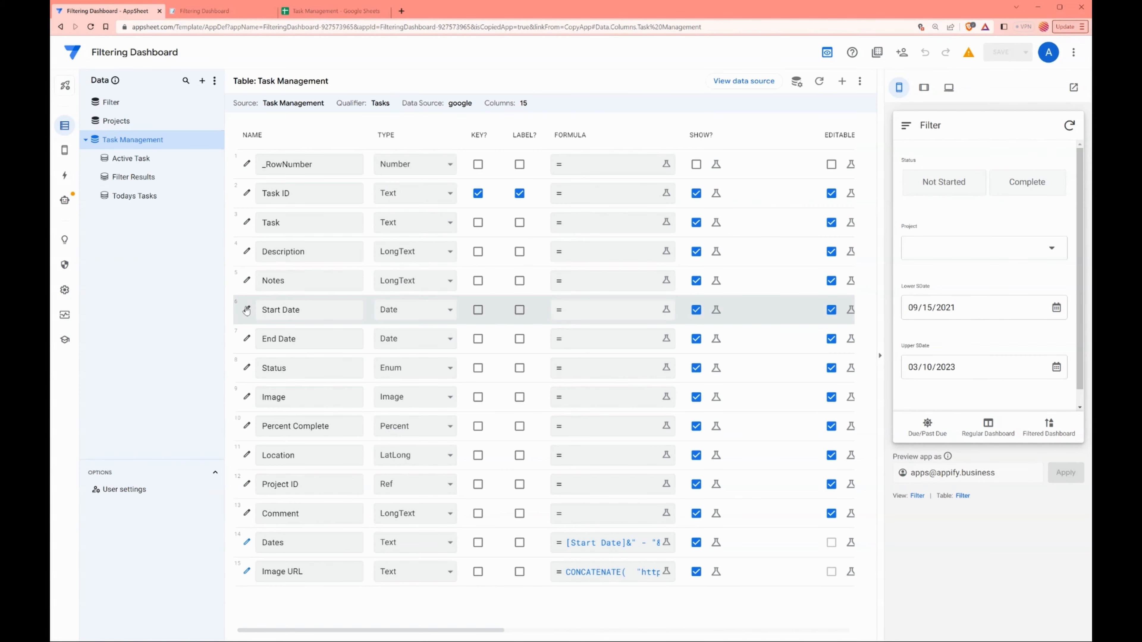
click(247, 310)
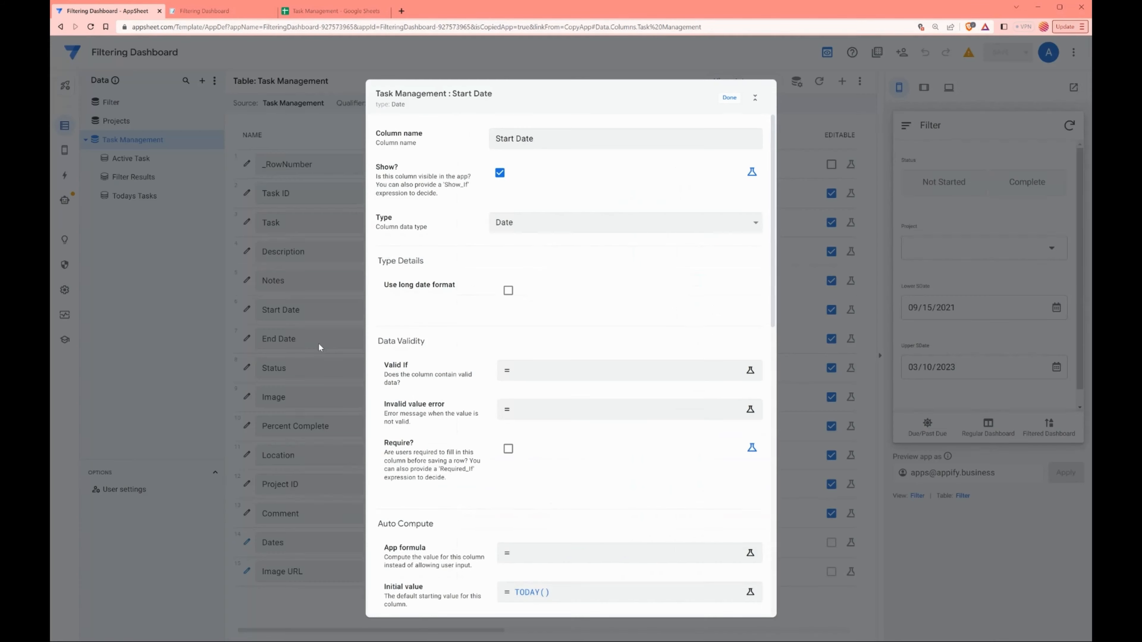
scroll(545, 353, down, 10)
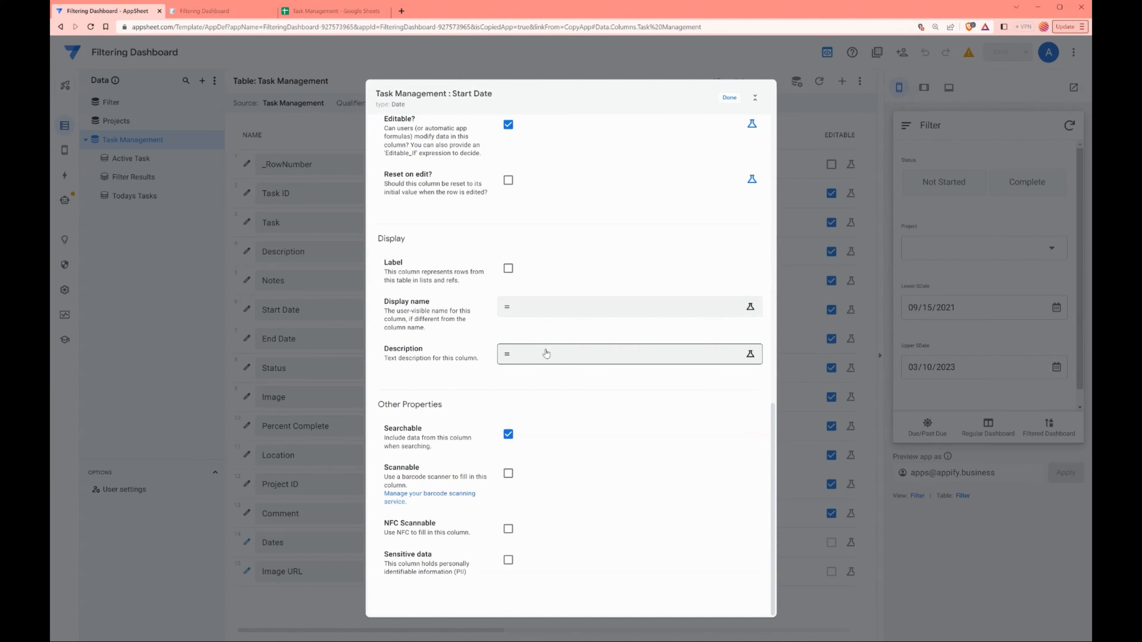
double_click(392, 432)
triple_click(435, 440)
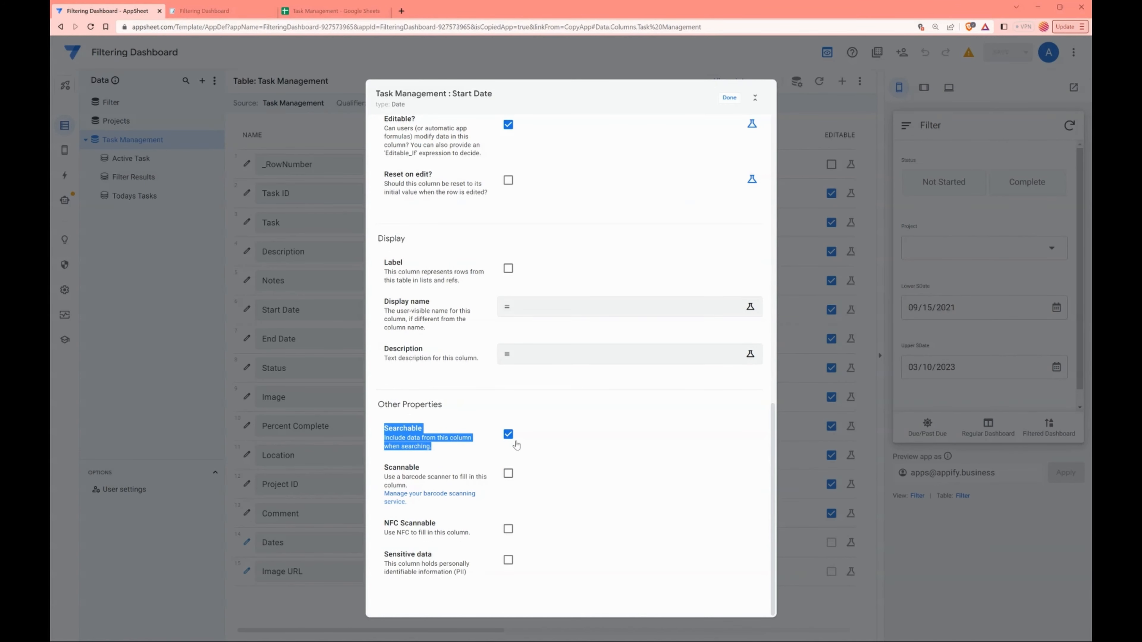
click(419, 447)
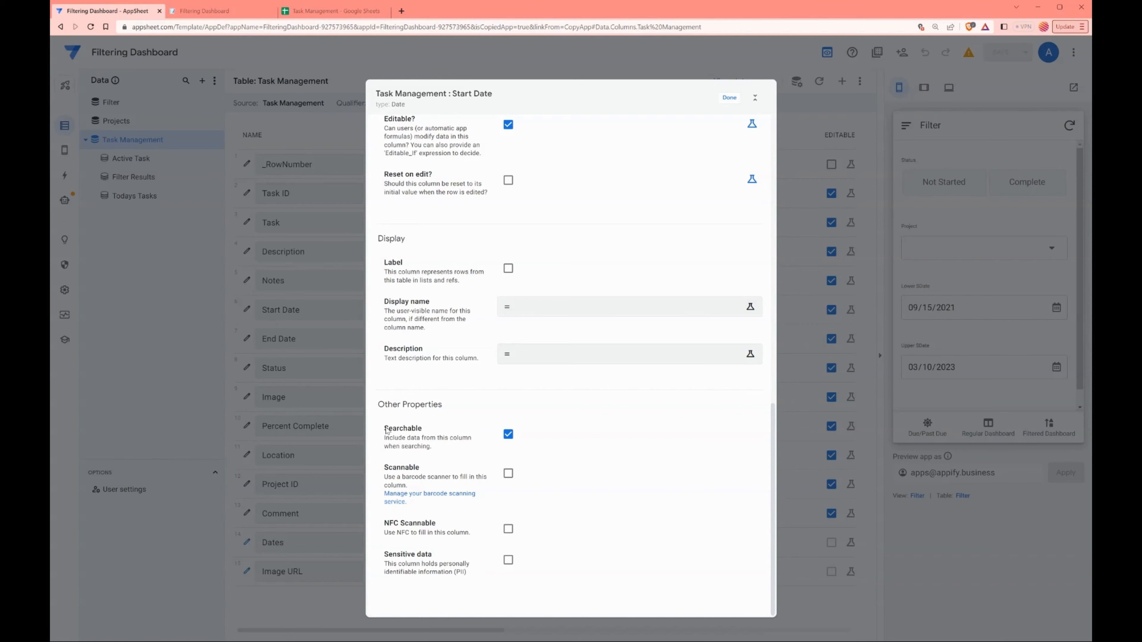
drag(385, 428, 450, 454)
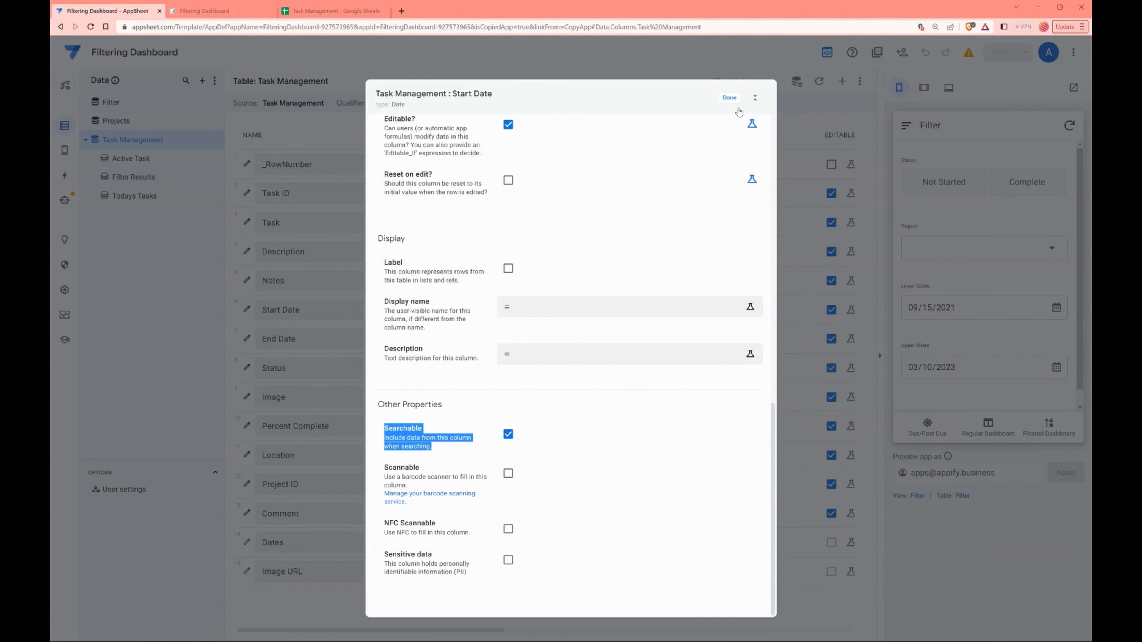
click(728, 98)
- Return to the running Filtering Dashboard app and review which columns the Filtered Tasks view's built-in filter offers
click(223, 16)
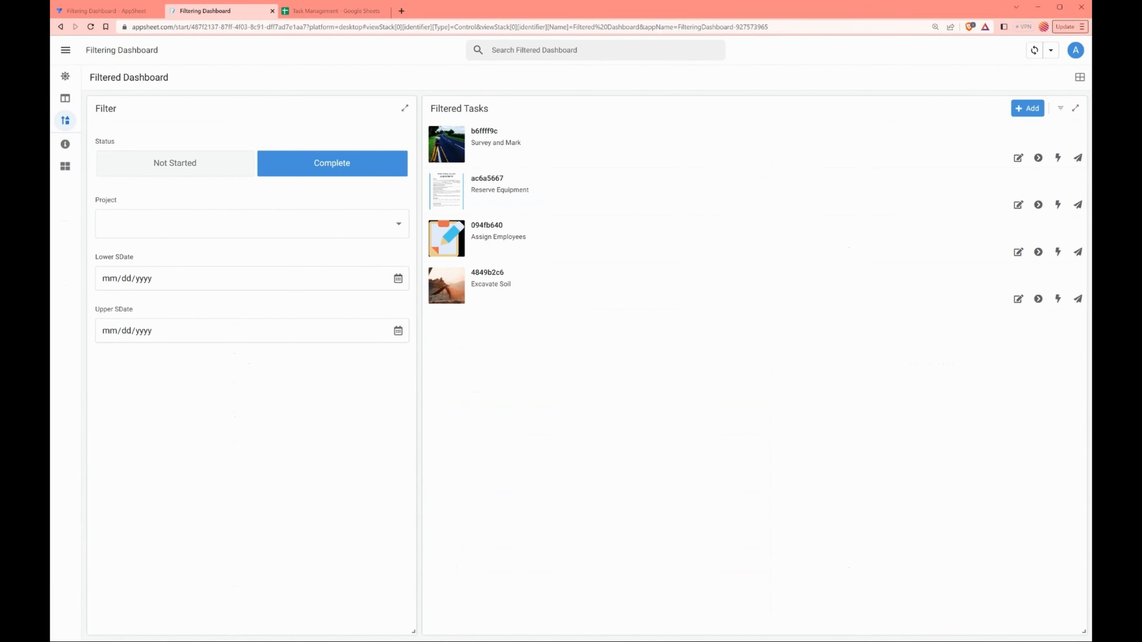
click(1060, 108)
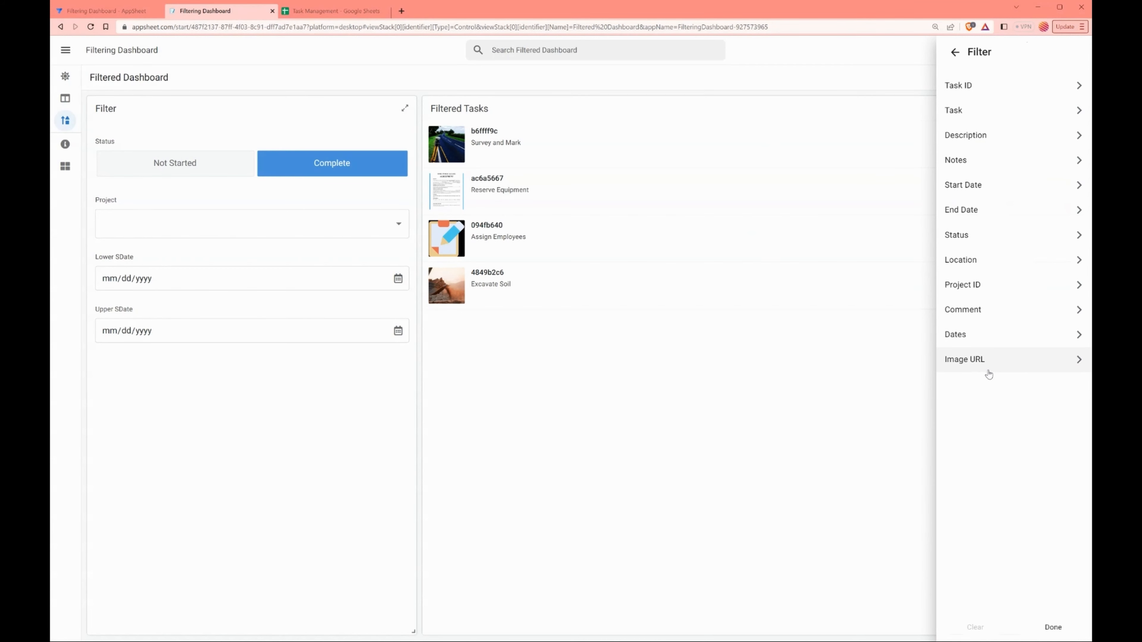
click(1080, 113)
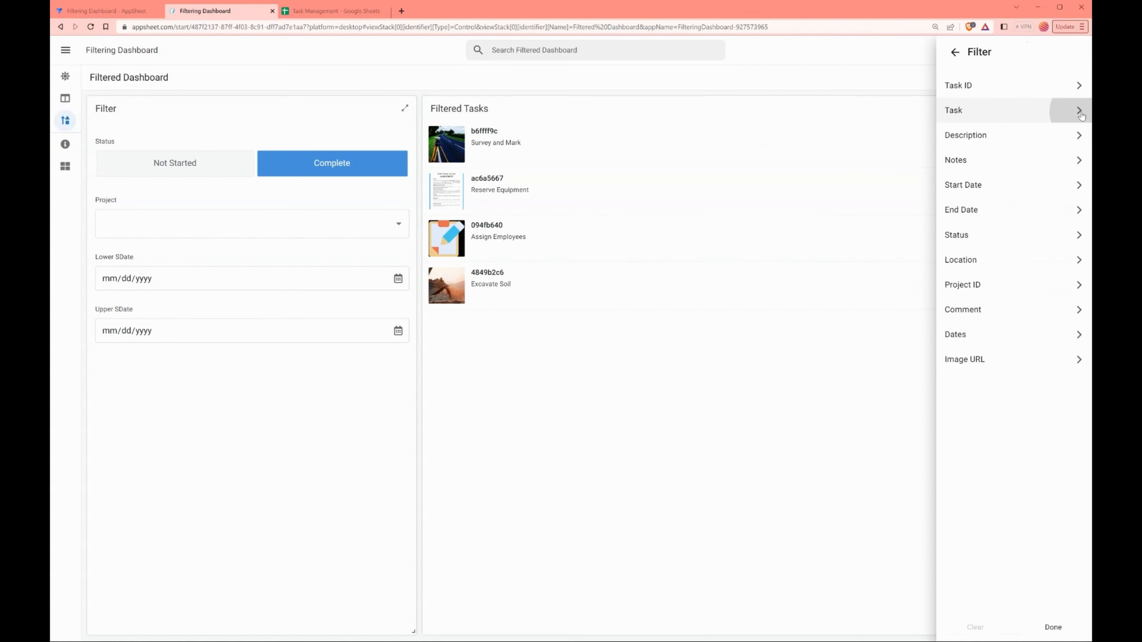
click(954, 53)
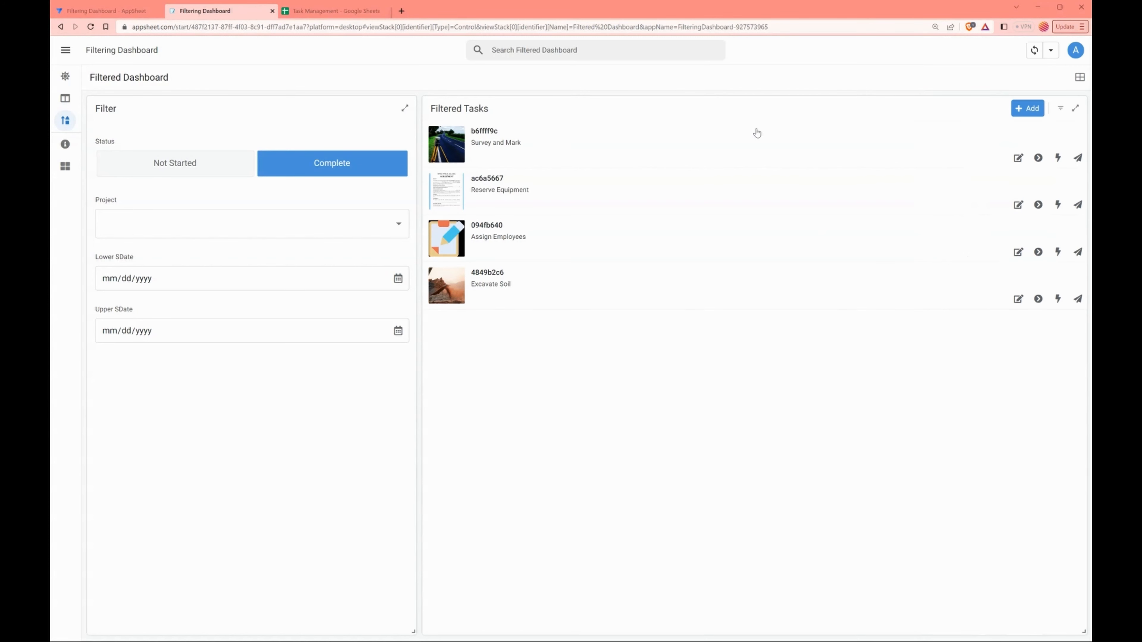
click(1060, 108)
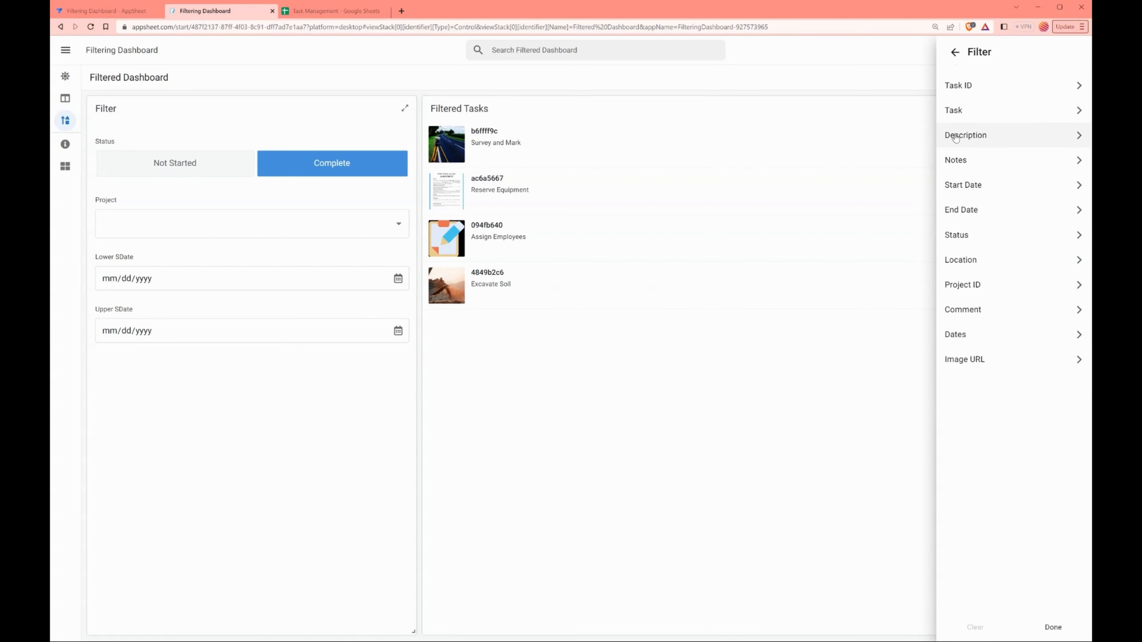
click(955, 52)
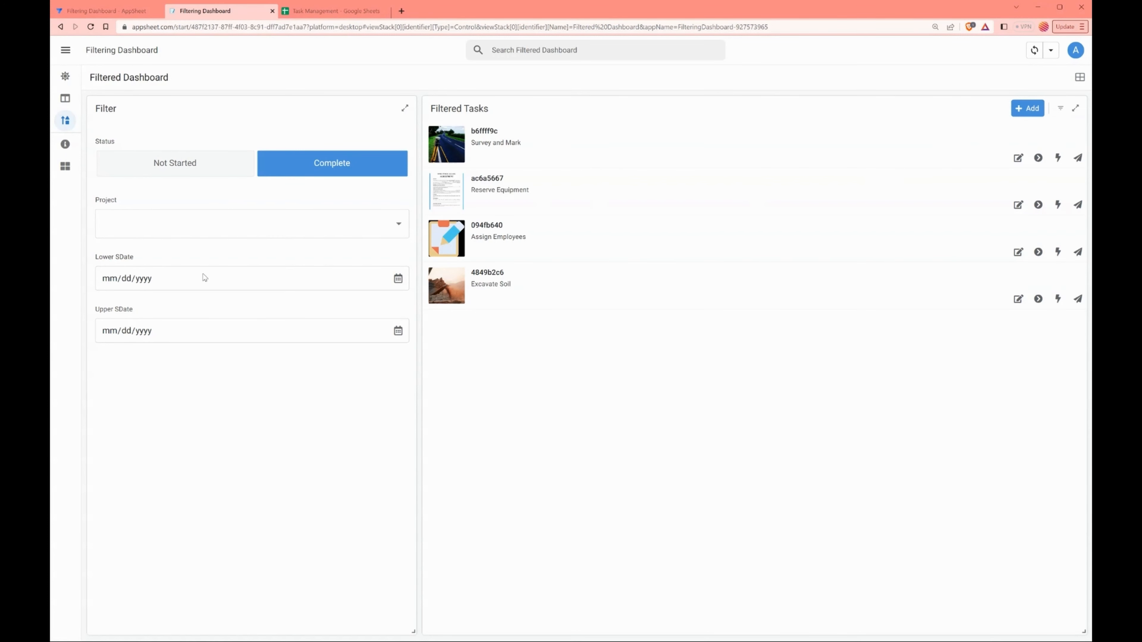
click(1060, 108)
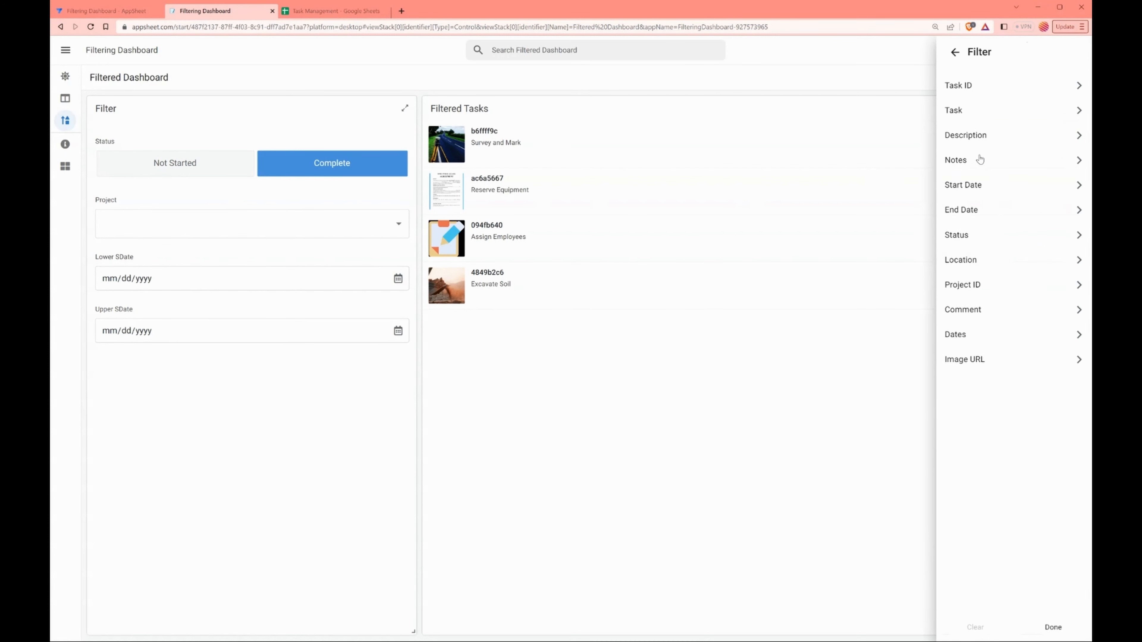
click(740, 399)
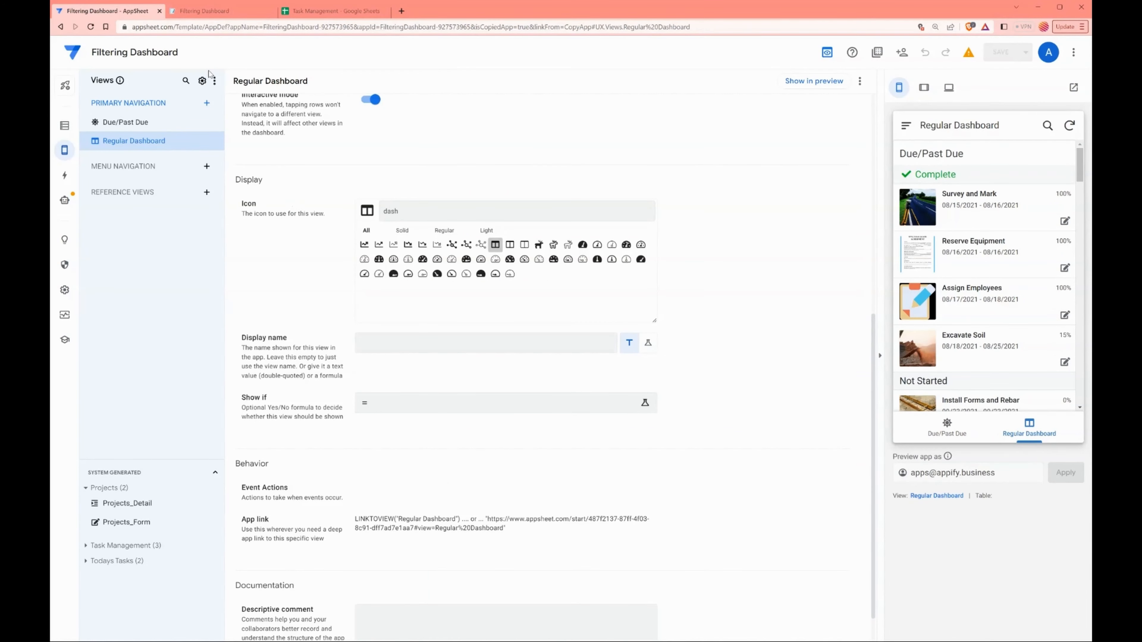
- Switch to the Task Management spreadsheet in Google Sheets, add a sheet named Filter, and enter the header Status in A1
click(292, 11)
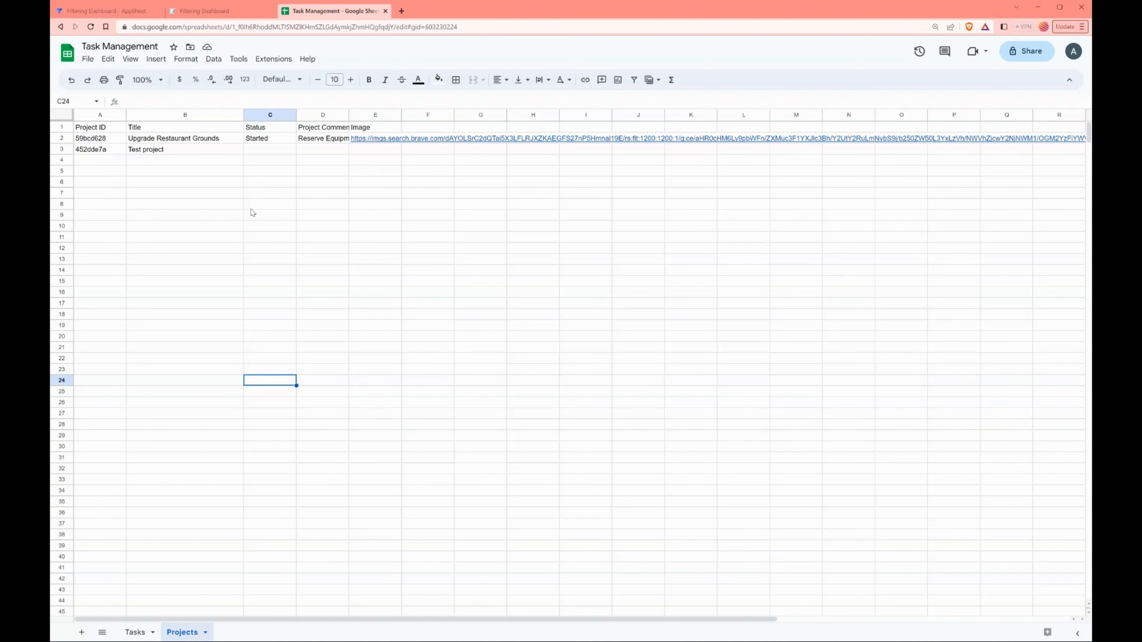
click(82, 633)
right_click(239, 635)
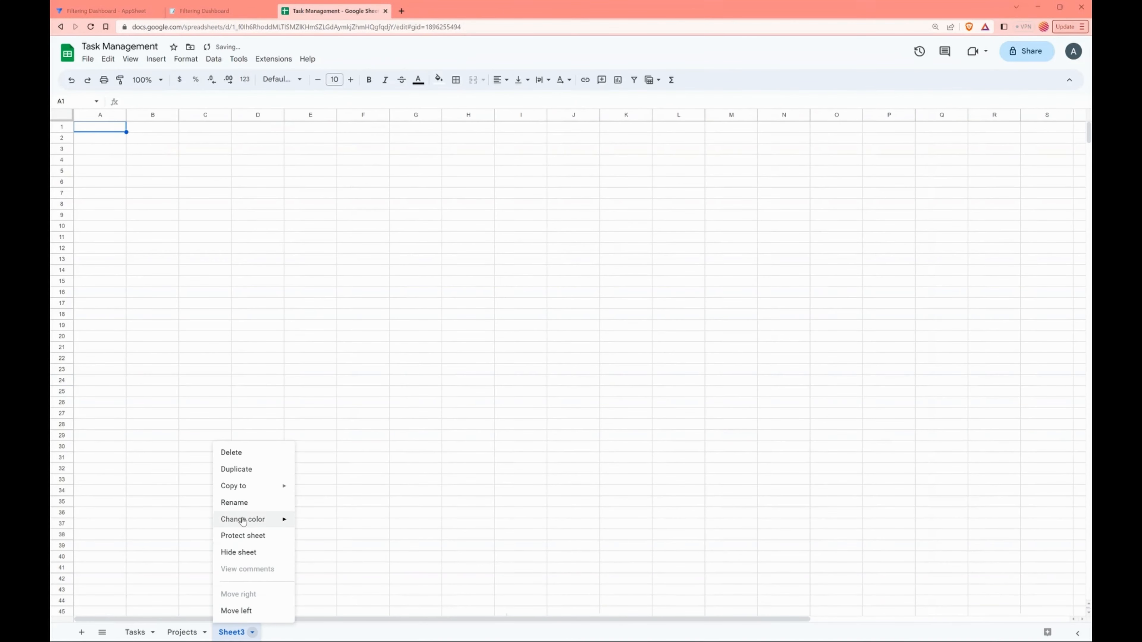
click(246, 505)
text(Filter)
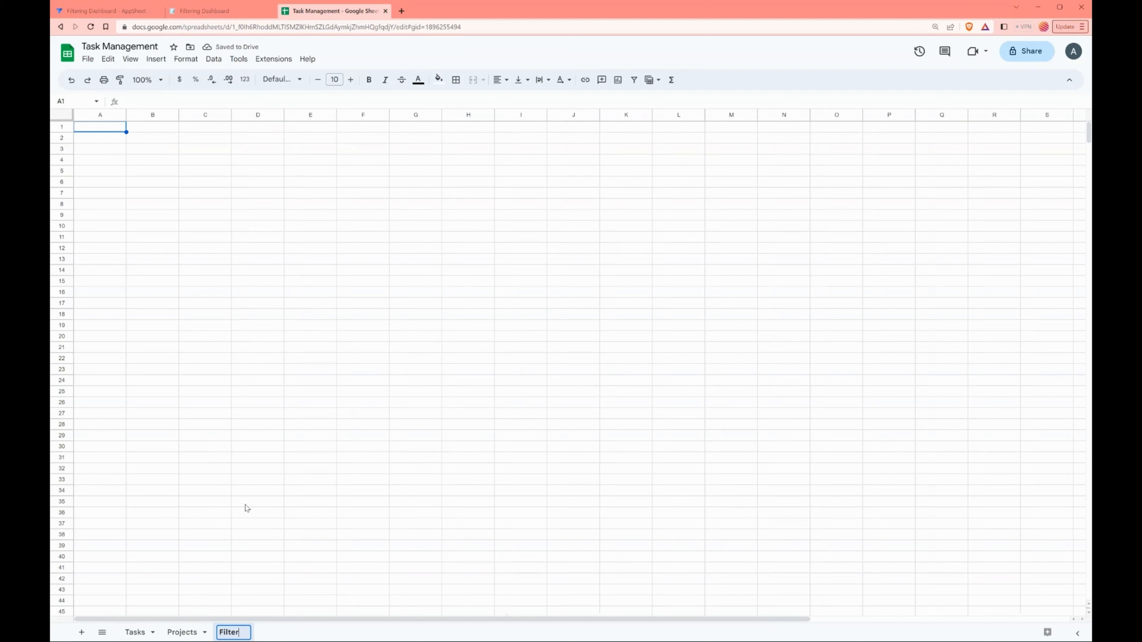
key(Return)
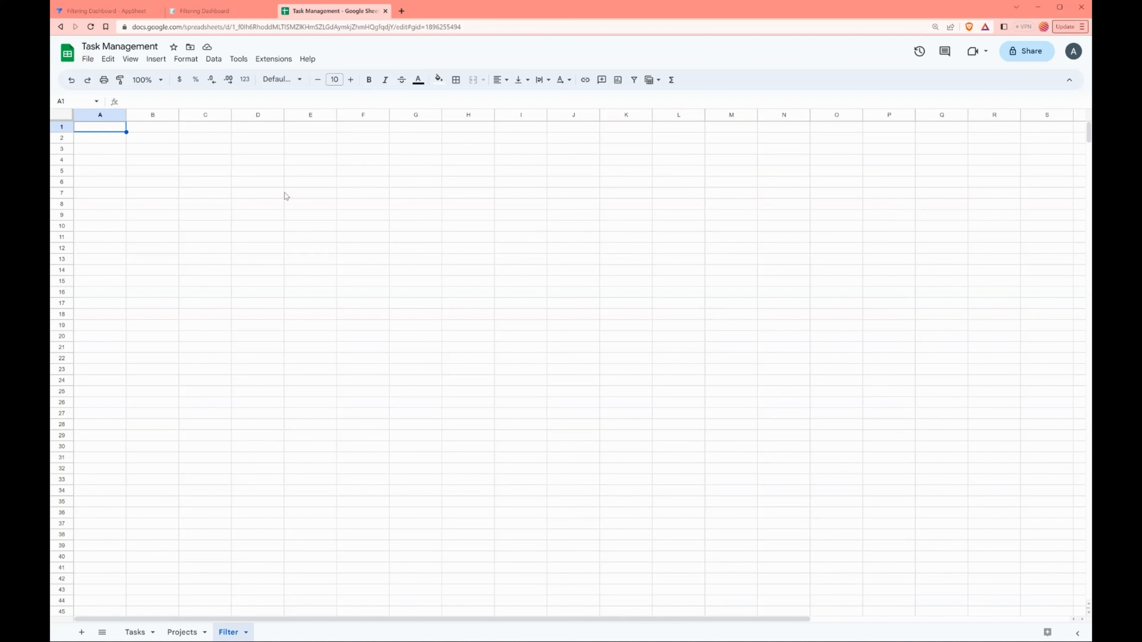
text(Status)
key(Return)
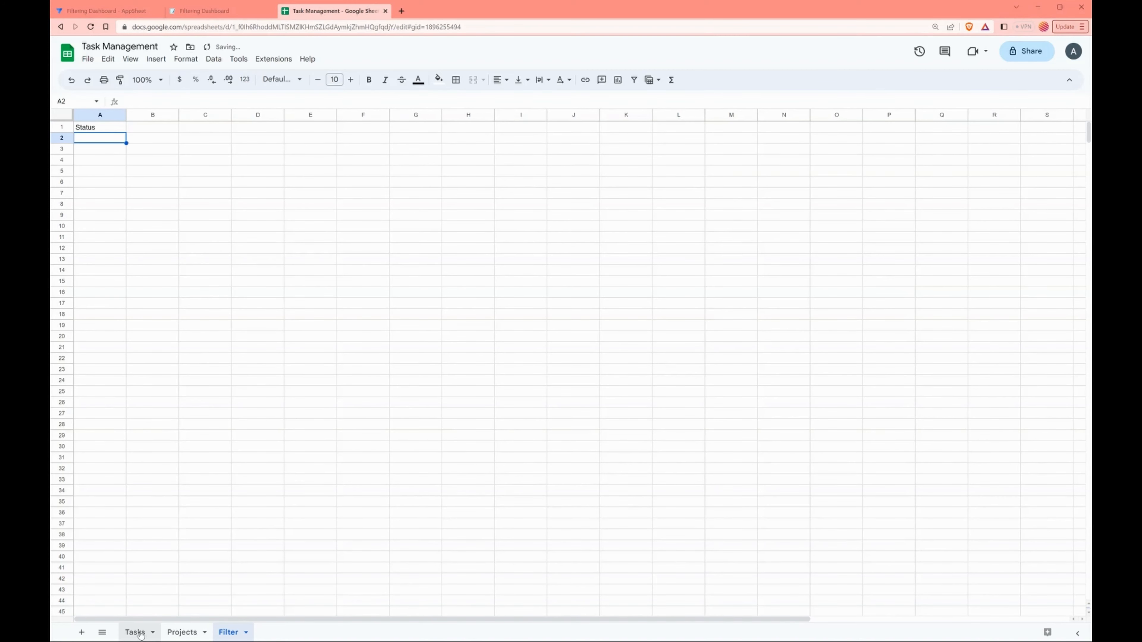
- Examine the Status, Project ID, Start Date and End Date columns in the Tasks sheet as candidates for filter fields
click(135, 632)
drag(470, 128, 481, 251)
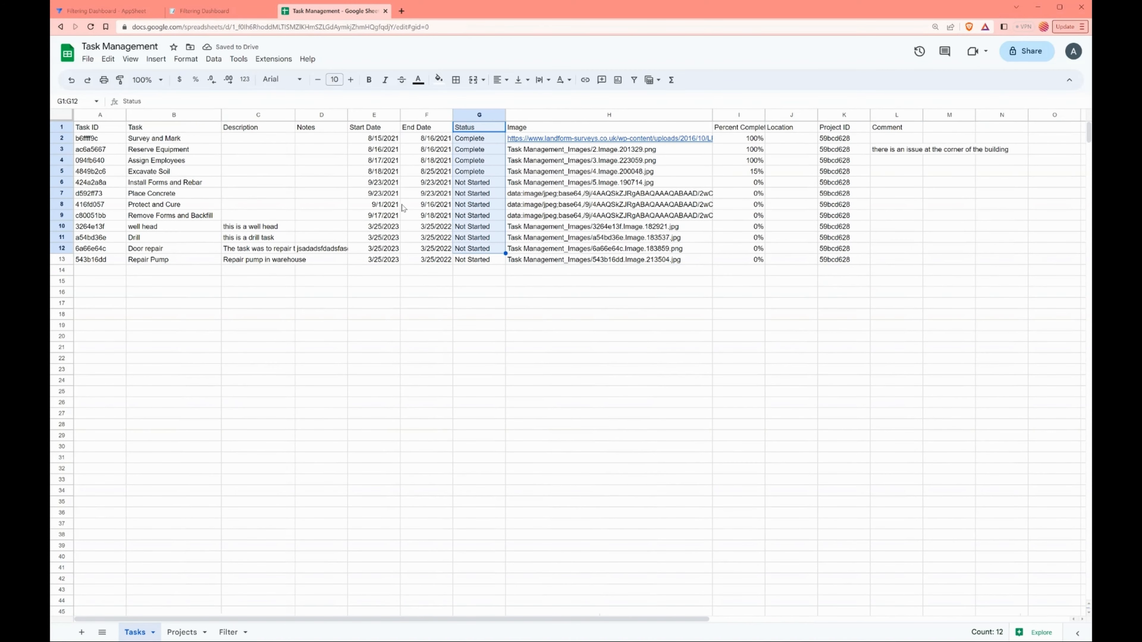
drag(832, 129, 851, 267)
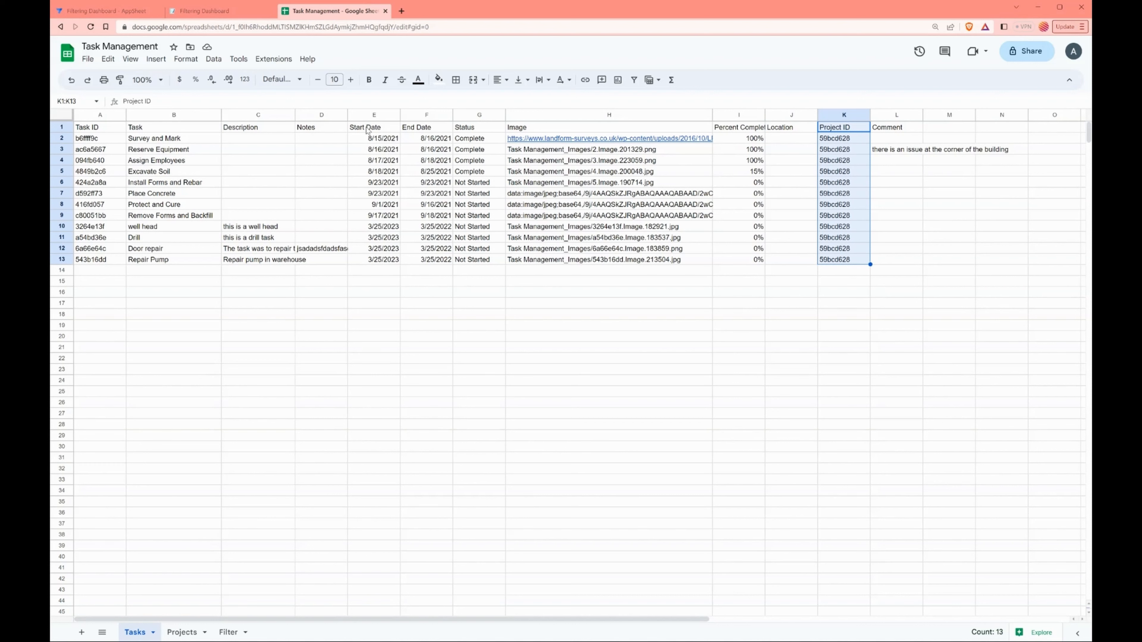
drag(378, 128, 382, 250)
drag(424, 129, 432, 251)
drag(363, 129, 384, 257)
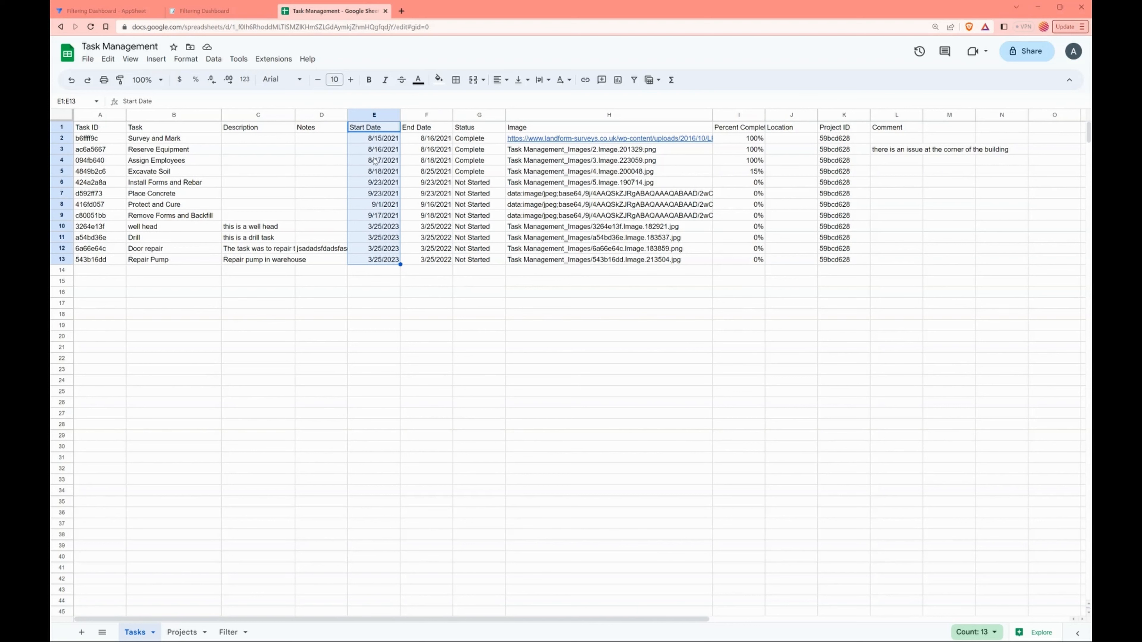
- Select the Start Date column data in the Tasks sheet, and enter the header Project in B1 of the Filter sheet
click(375, 140)
drag(370, 128, 390, 265)
click(228, 632)
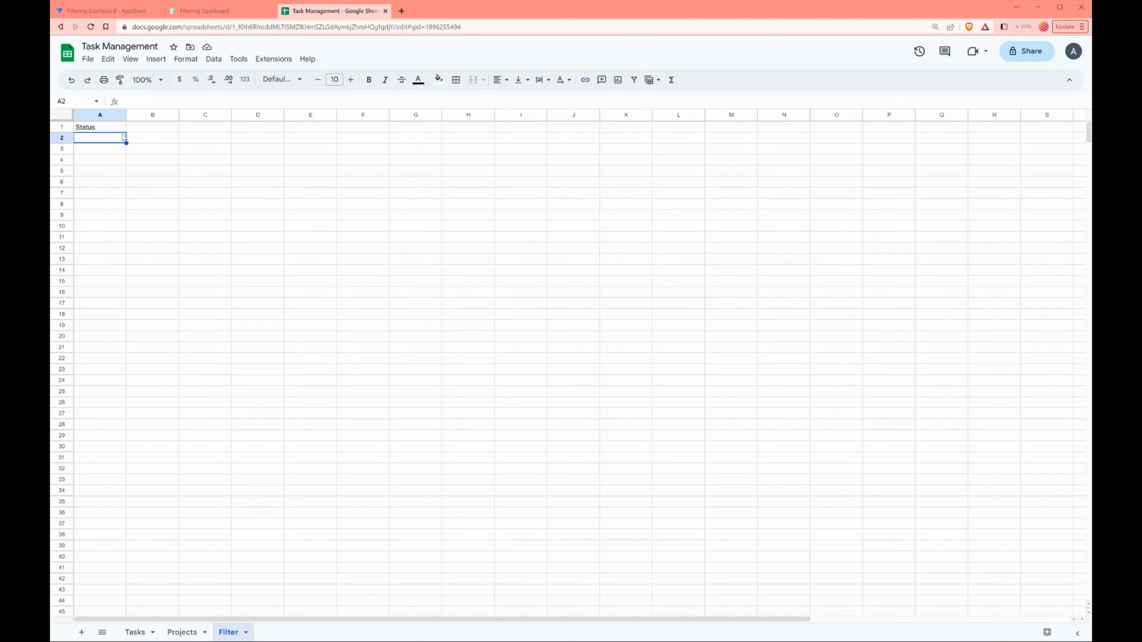
click(148, 129)
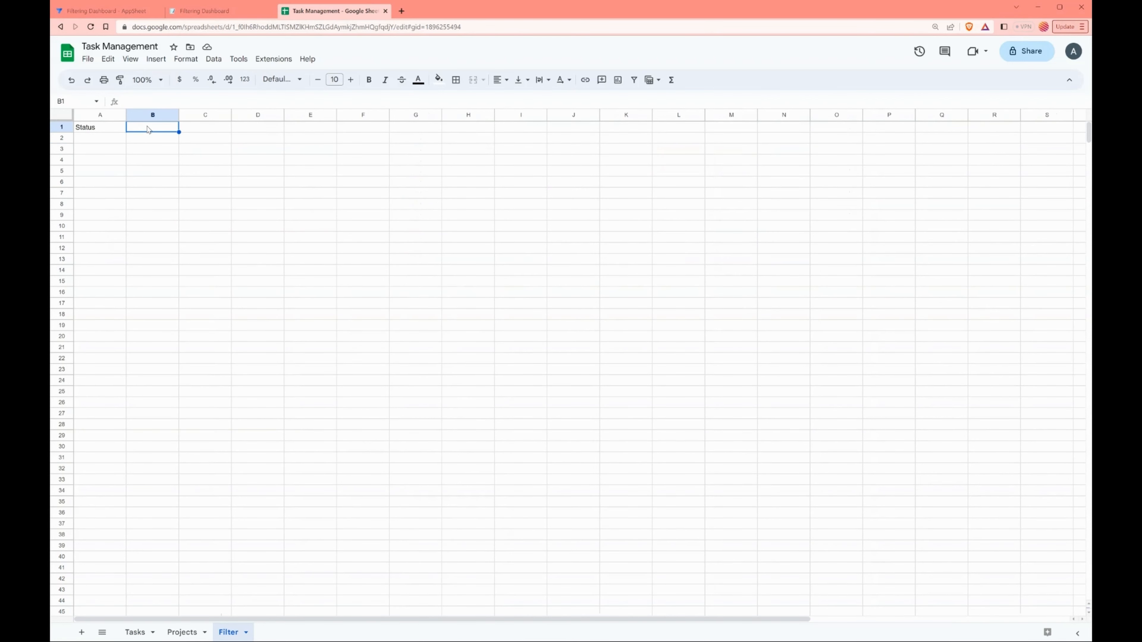
text(Project)
key(Tab)
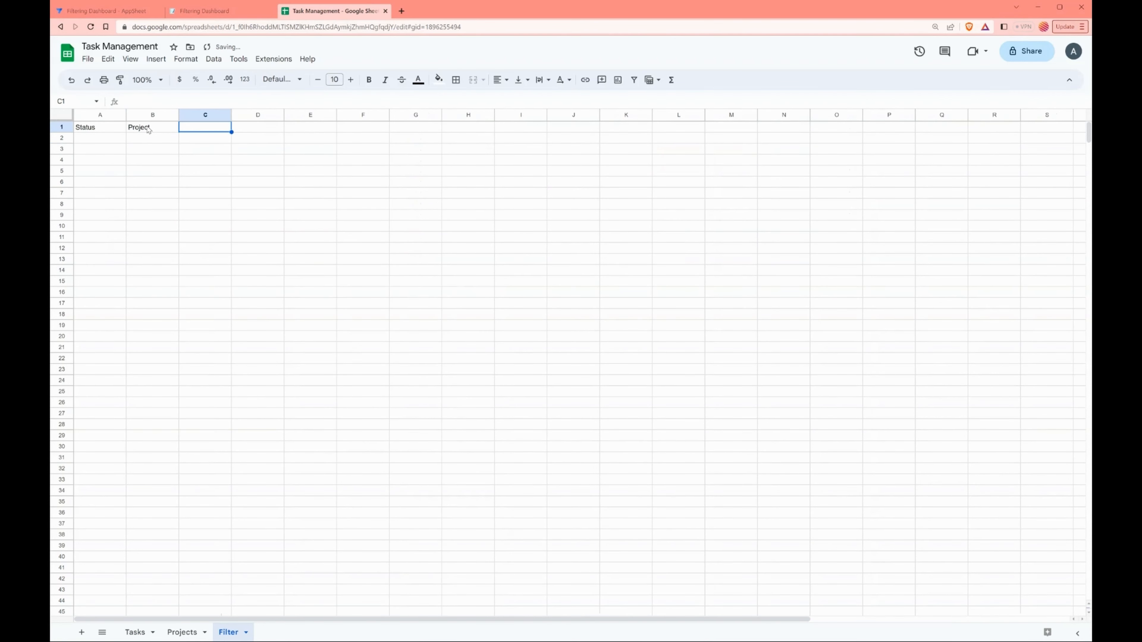
- Enter the headers Lower SDate in C1 and Upper SDate in D1 of the Filter sheet
text(Lower)
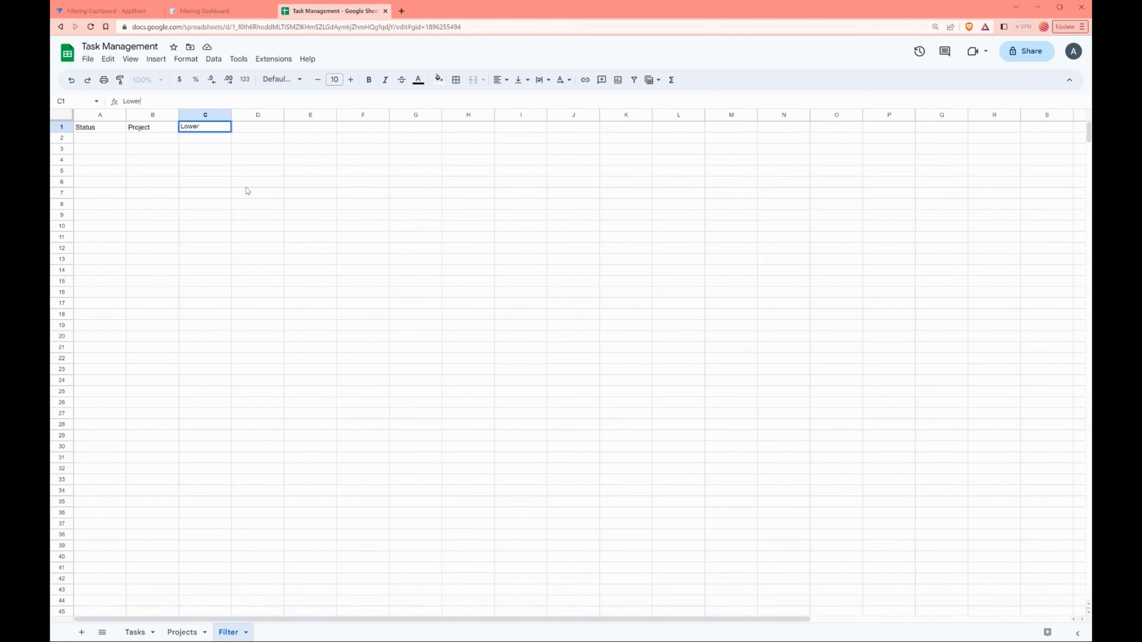
text( SDate Range)
key(BackSpace)
key(BackSpace)
key(BackSpace)
key(BackSpace)
key(BackSpace)
key(BackSpace)
key(Tab)
text(Upper)
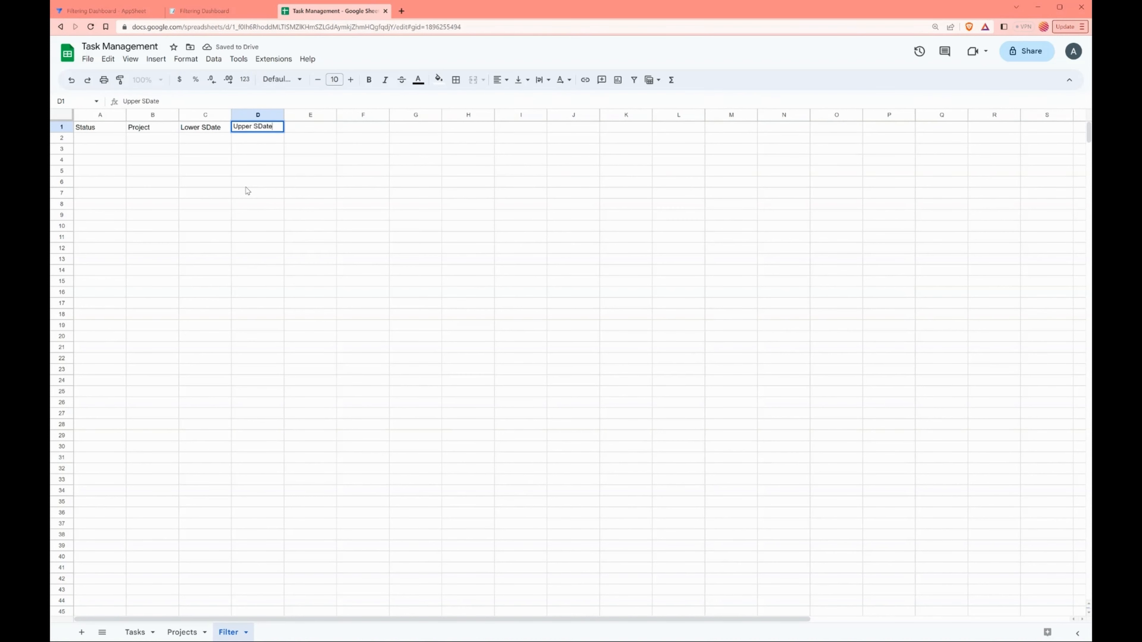
click(153, 171)
drag(108, 128, 277, 200)
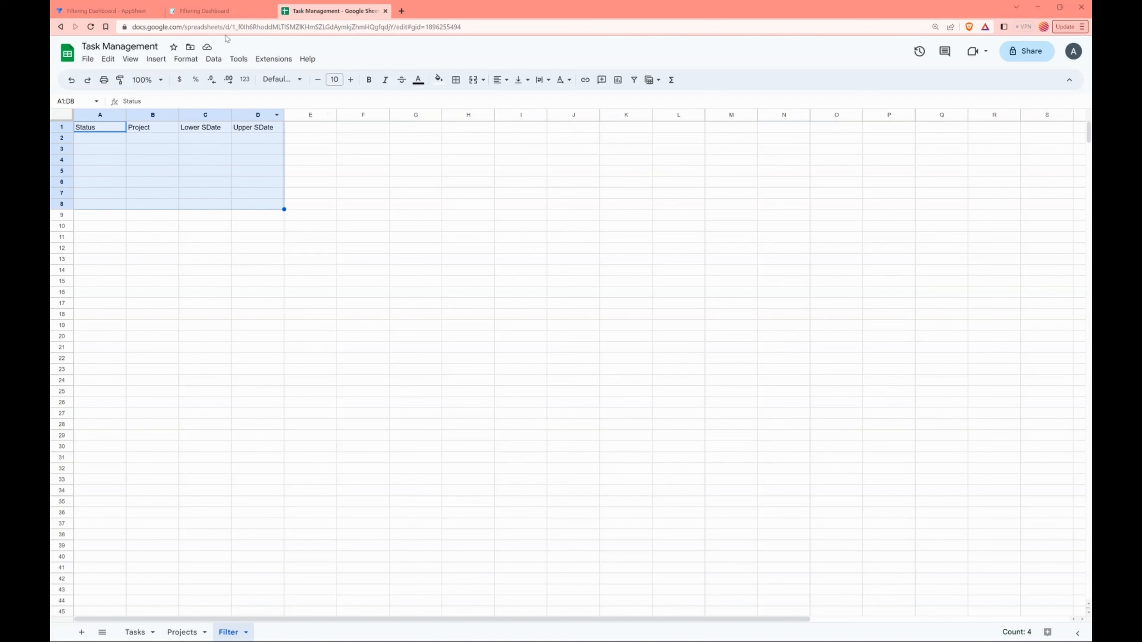
- Switch to the AppSheet editor and add the Filter sheet as a table that allows updates but no adds or deletes
click(114, 11)
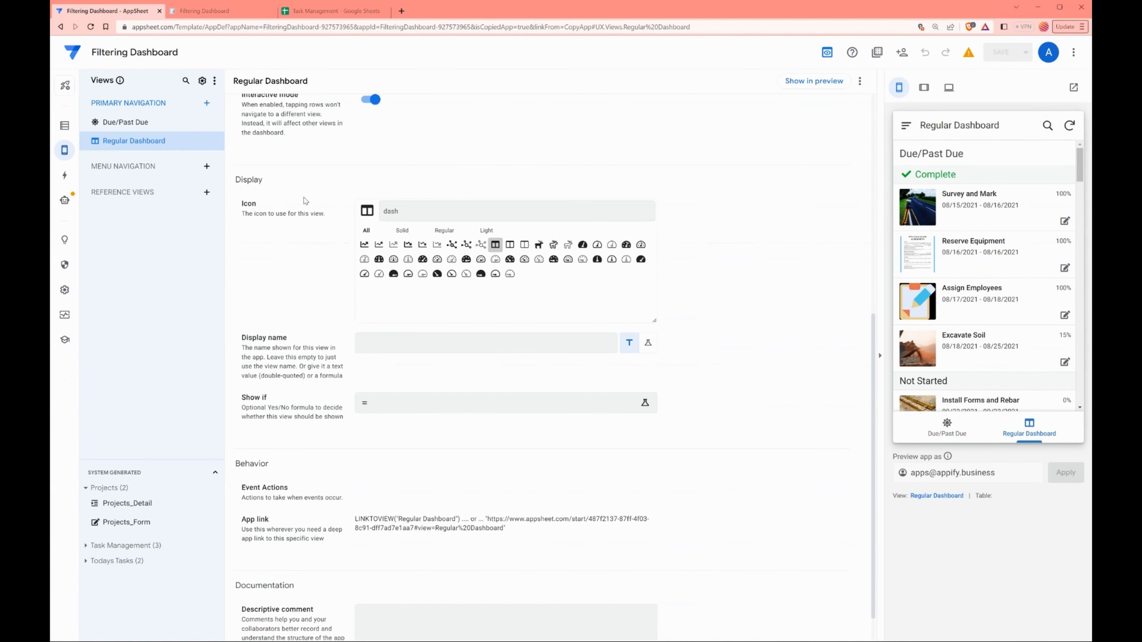
click(64, 125)
click(202, 81)
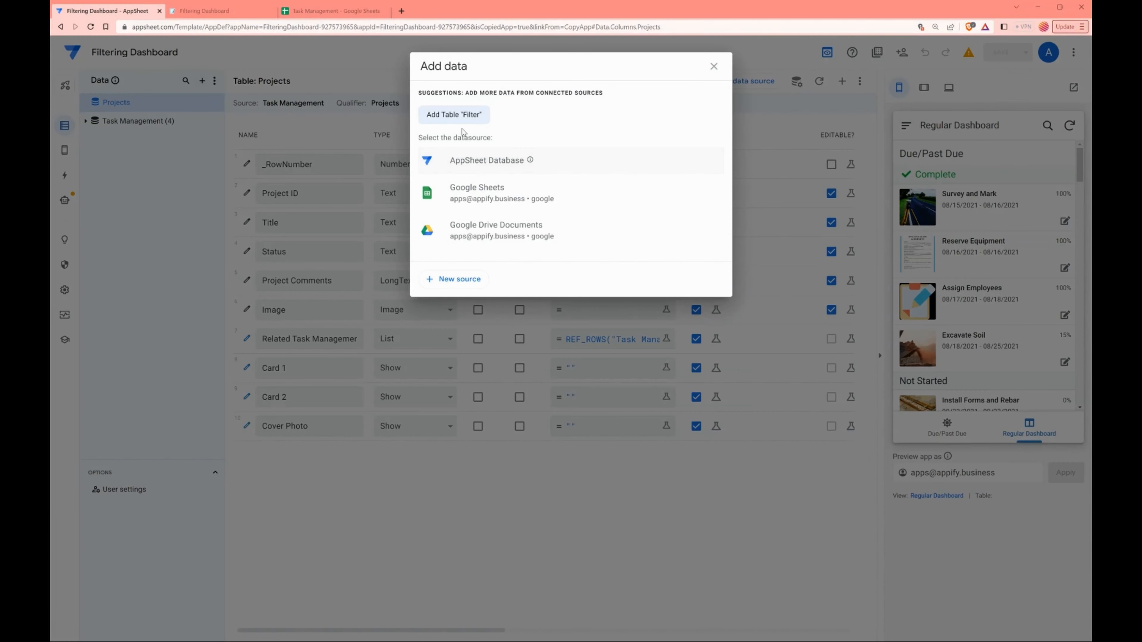
click(450, 117)
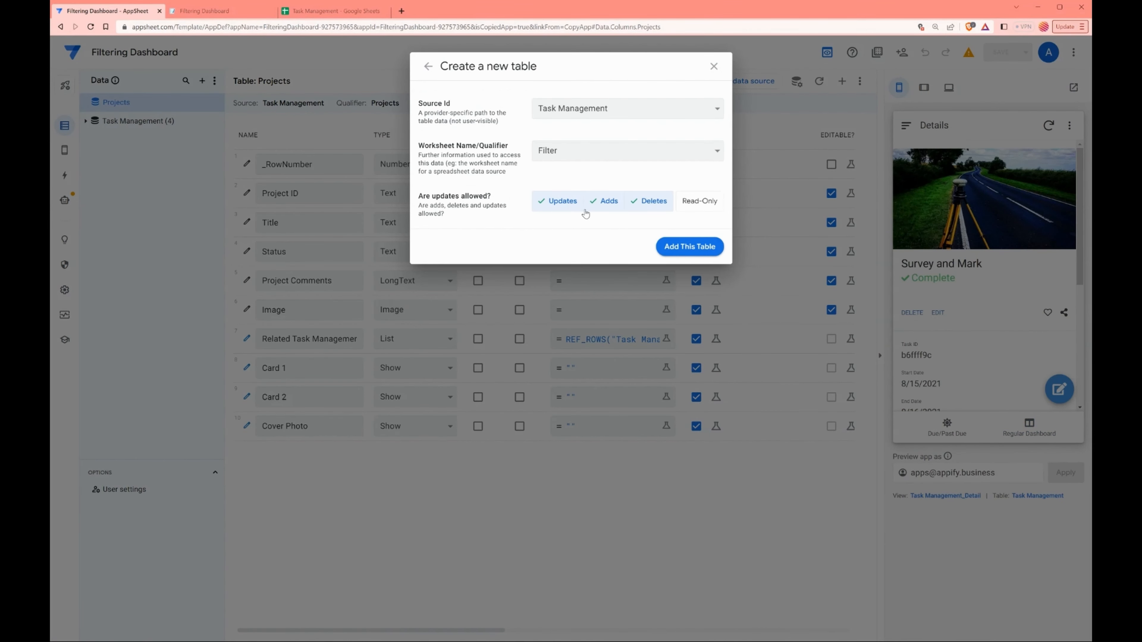
click(603, 205)
click(655, 203)
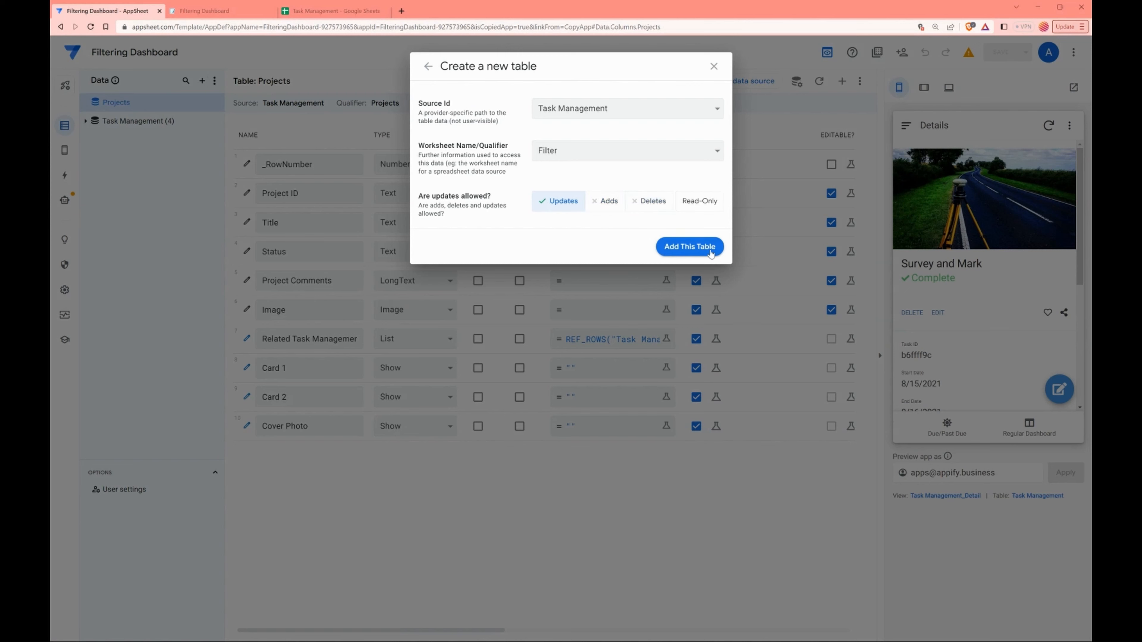
click(688, 247)
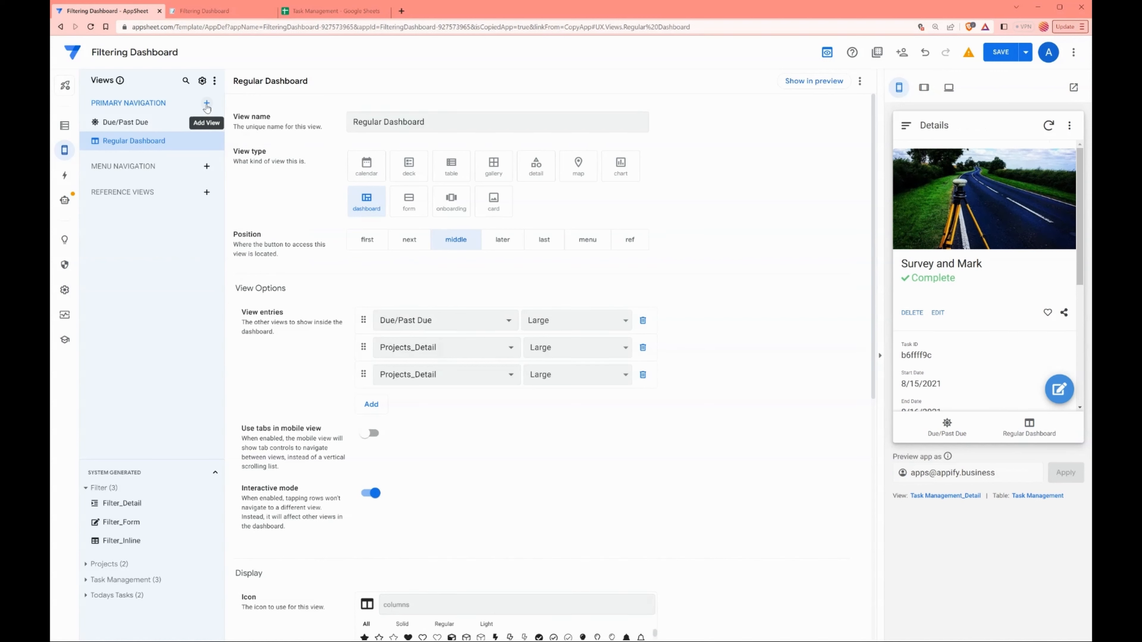
- Create a new reference view and name it Filter
click(207, 192)
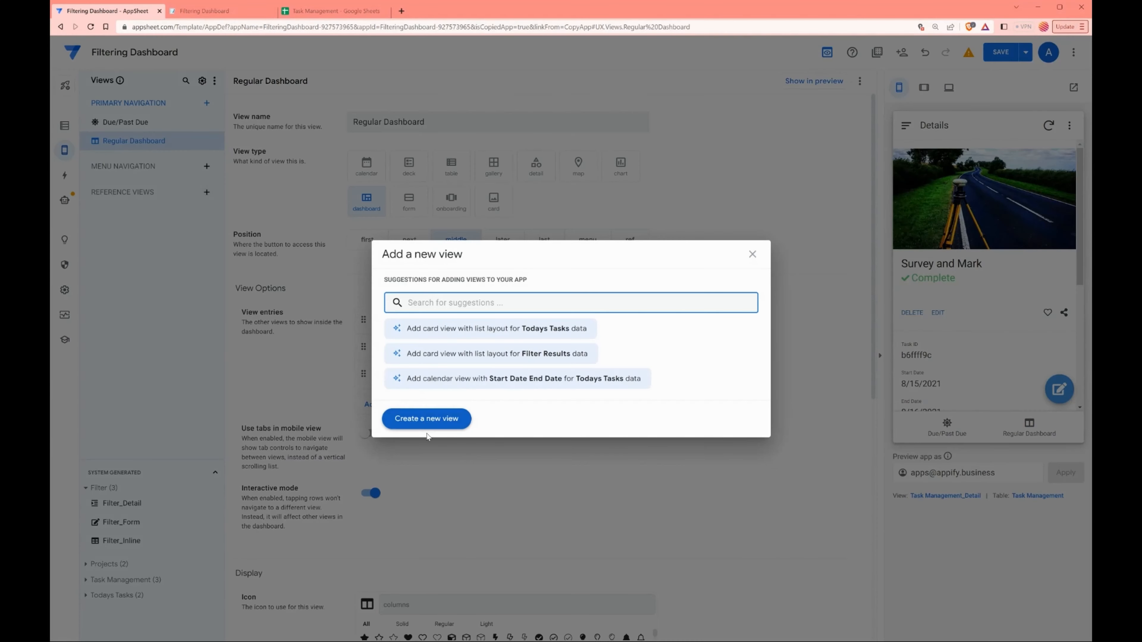
click(427, 419)
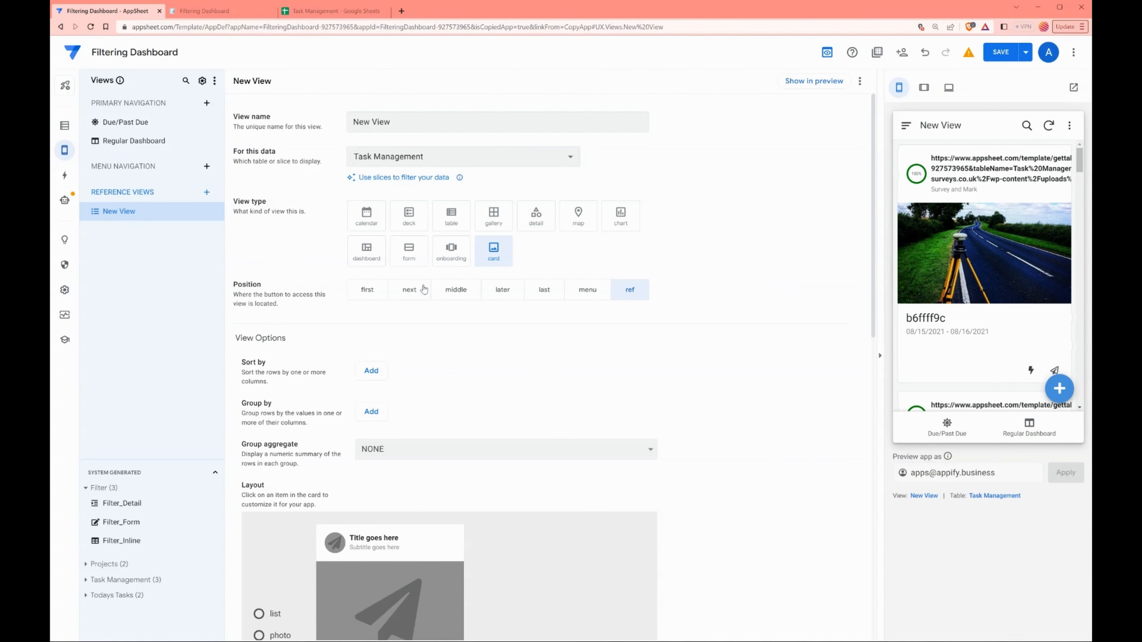
triple_click(416, 126)
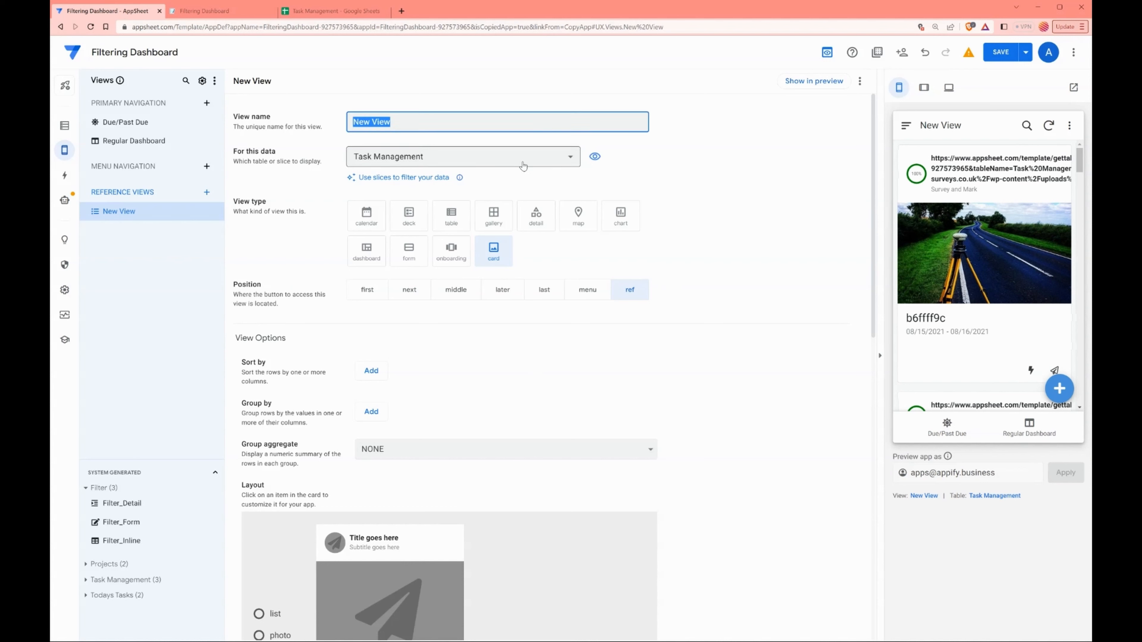
text(Filter)
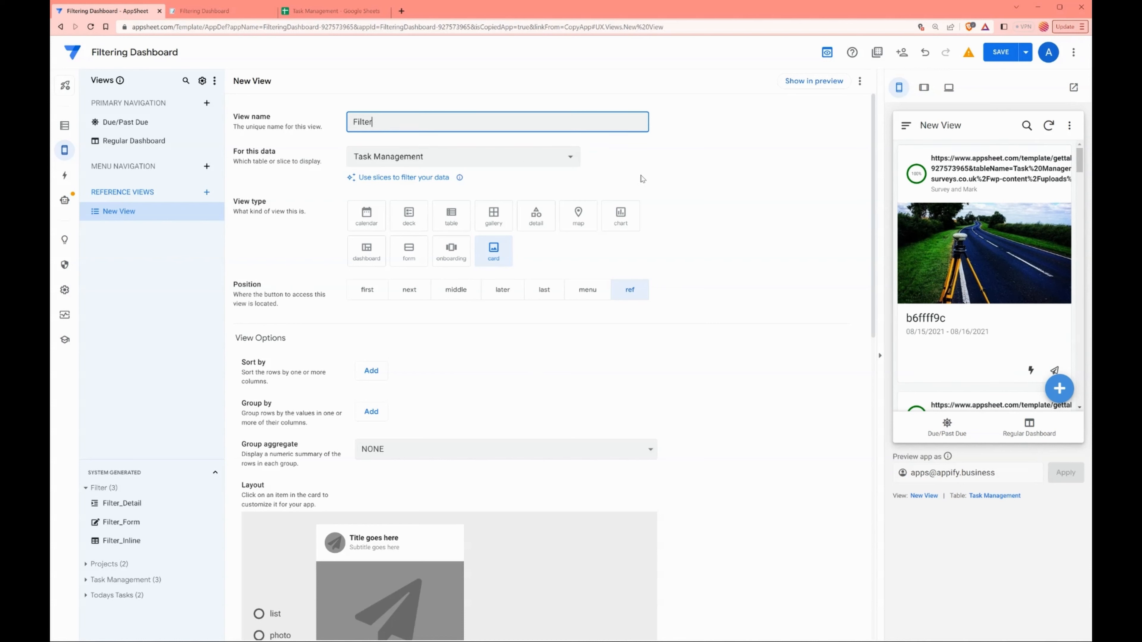
- Check the Filter sheet's row 2 in Google Sheets, and in AppSheet set the Filter view's data to Filter and its type to detail
click(334, 11)
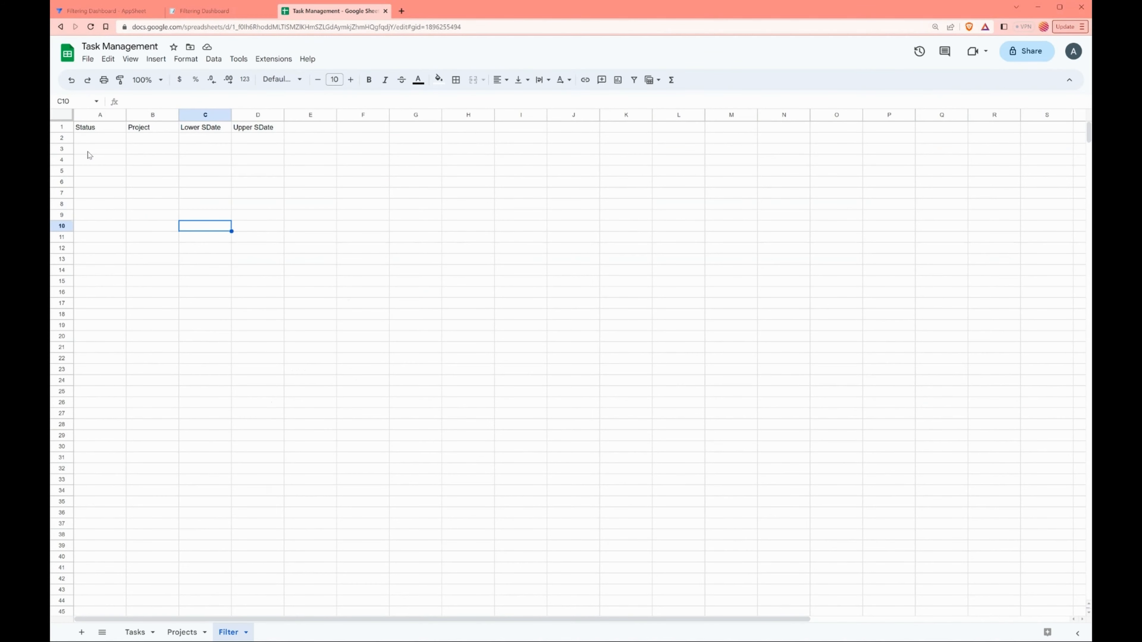
drag(80, 138, 284, 143)
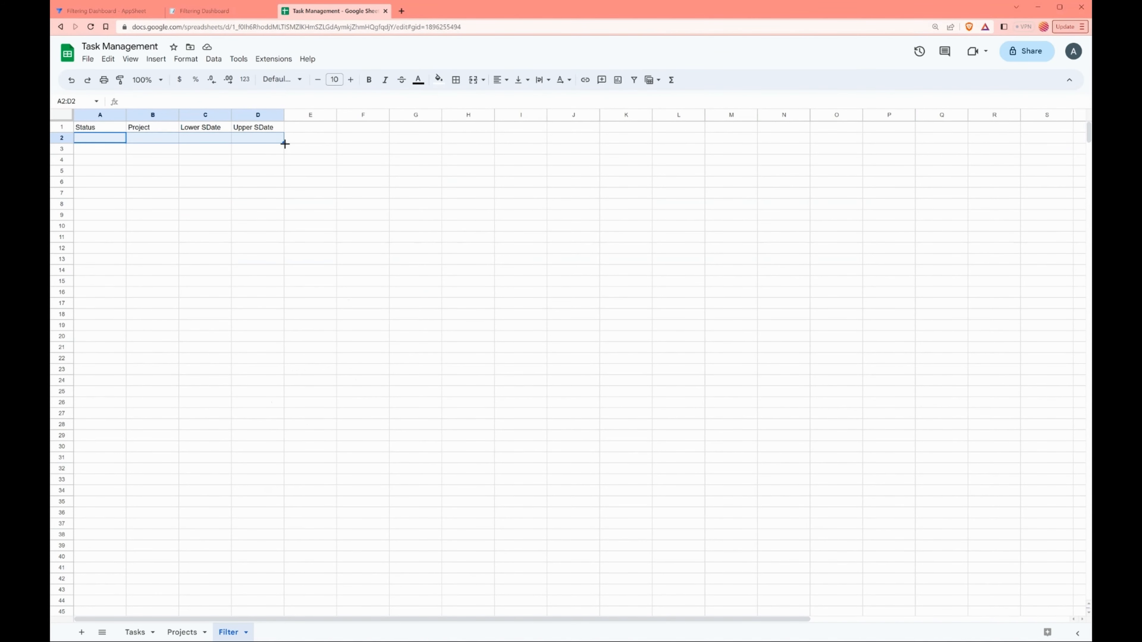
click(125, 12)
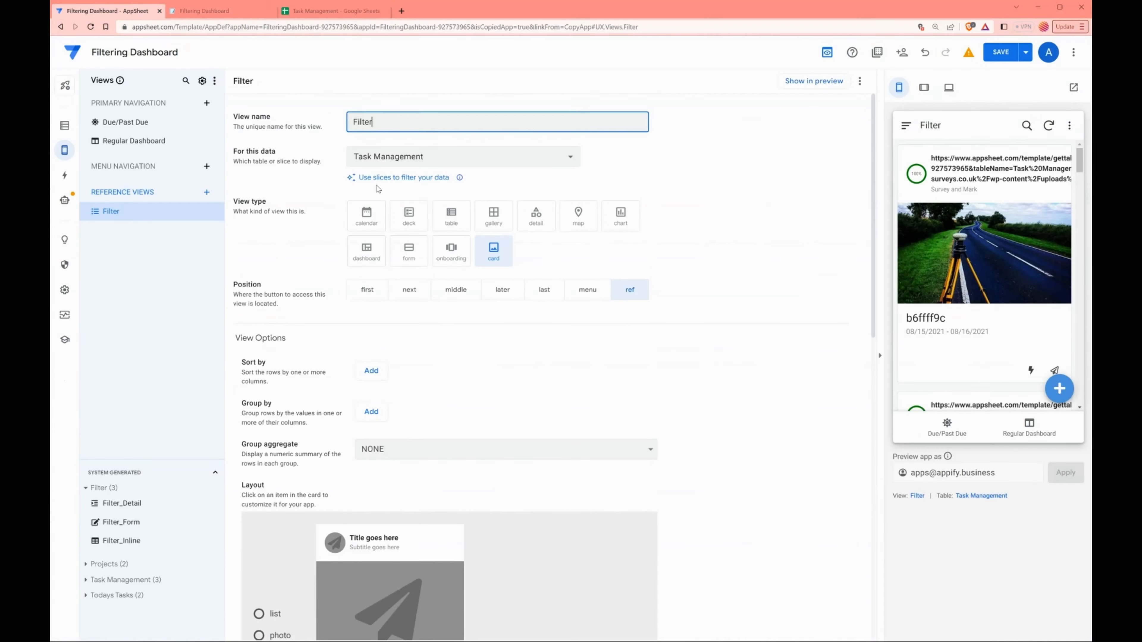
click(406, 159)
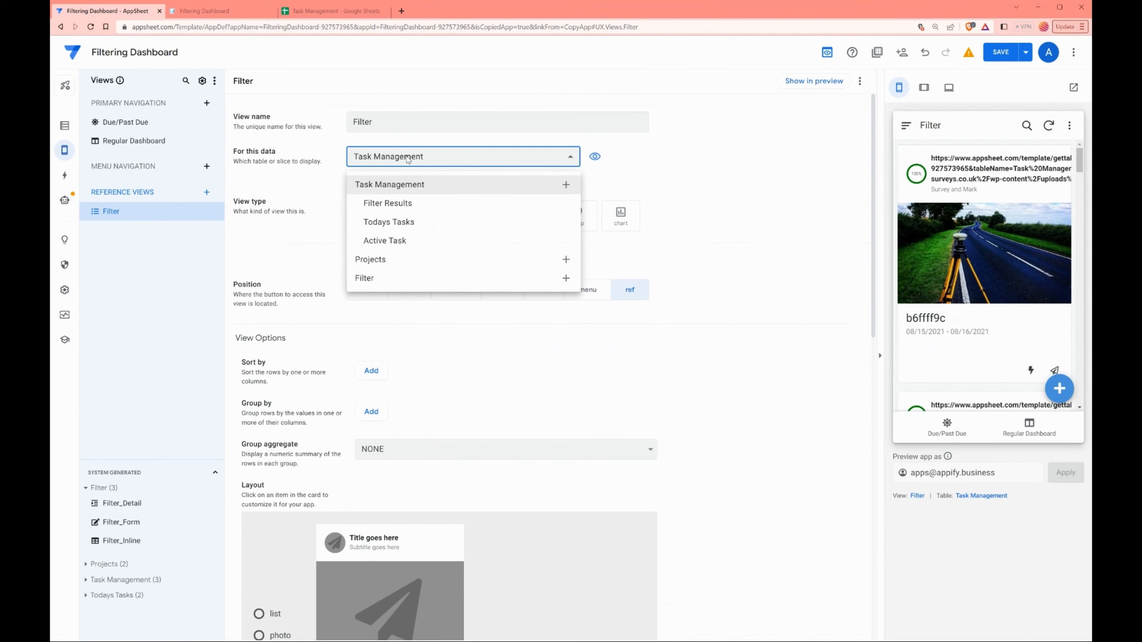
click(371, 279)
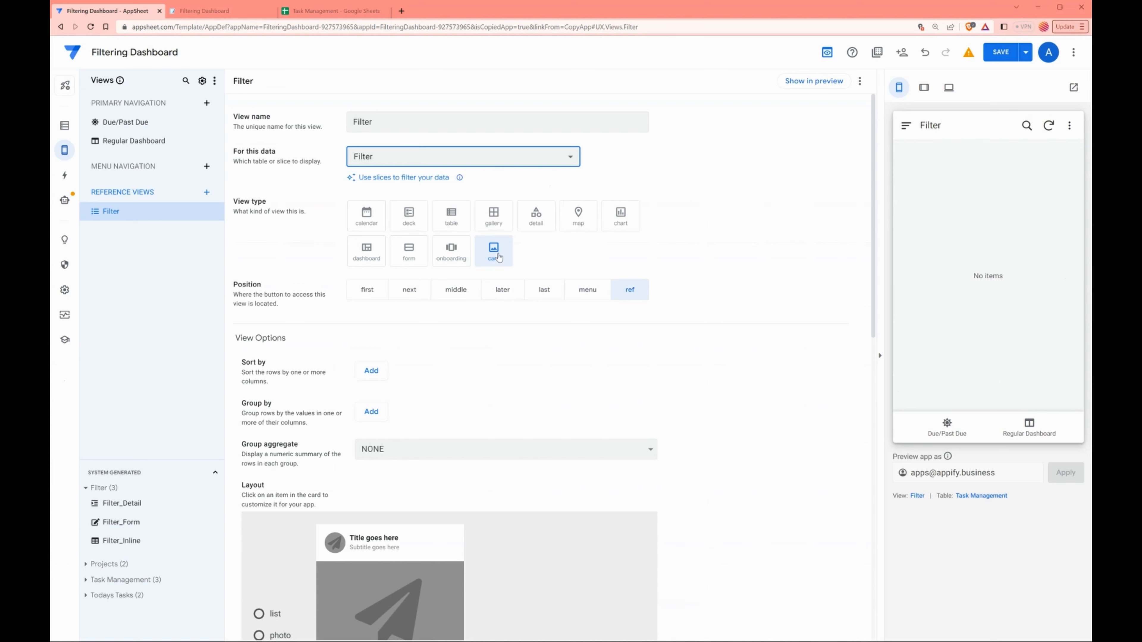
click(536, 215)
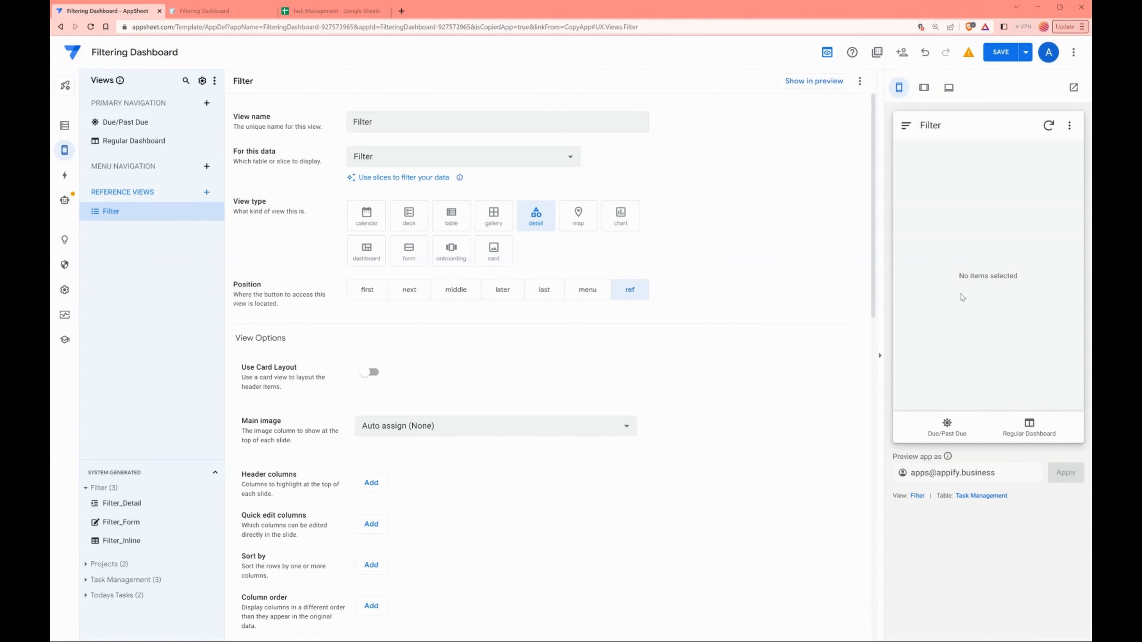
- Switch to Google Sheets and insert a column before Status in the Filter sheet, with the header key and the value 1 in A2
click(333, 11)
click(218, 162)
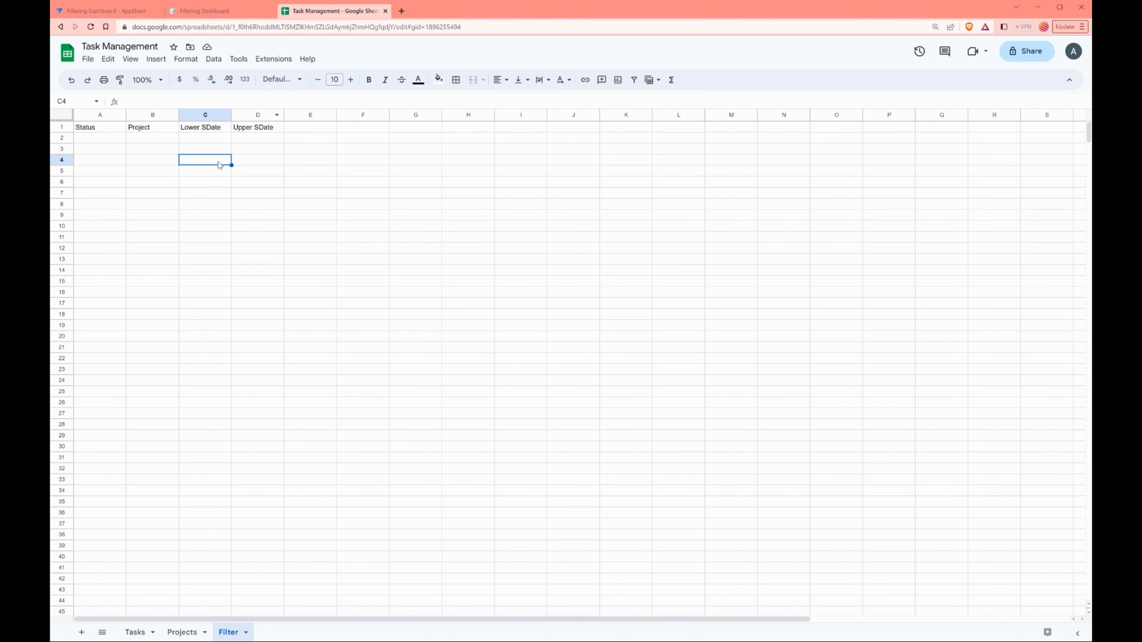
right_click(100, 115)
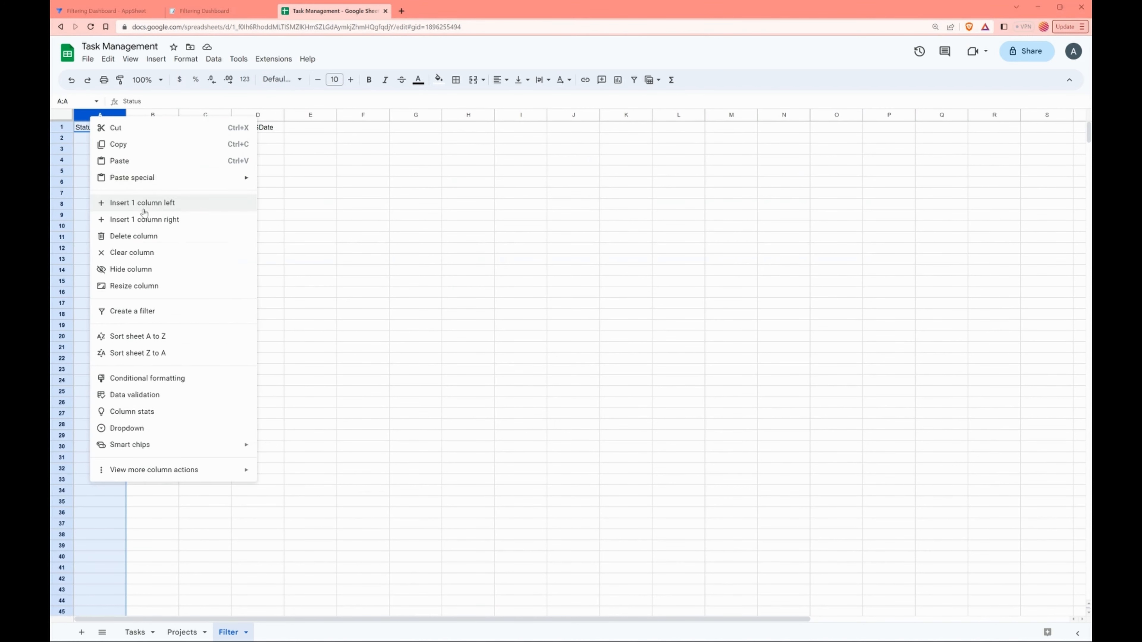
click(135, 202)
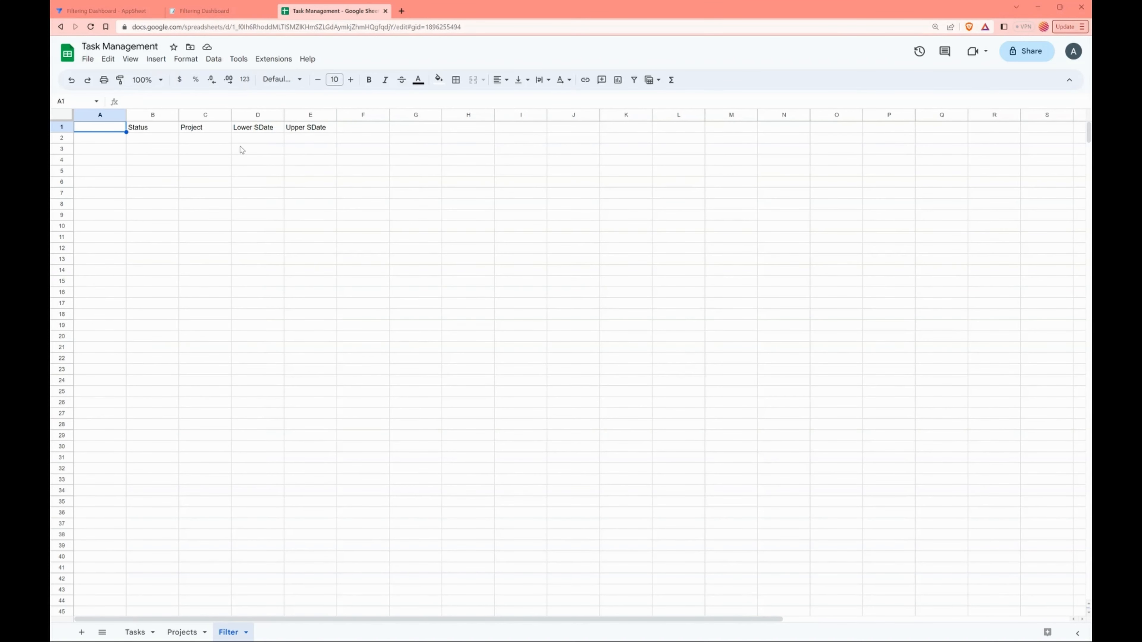
text(key)
key(Return)
text(1)
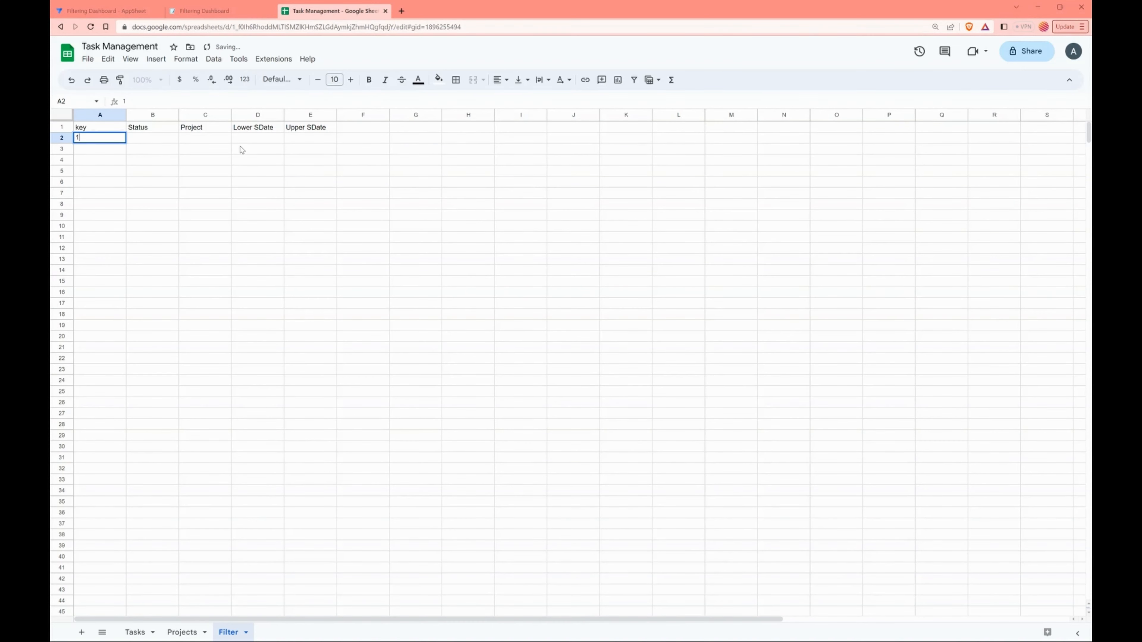
key(Tab)
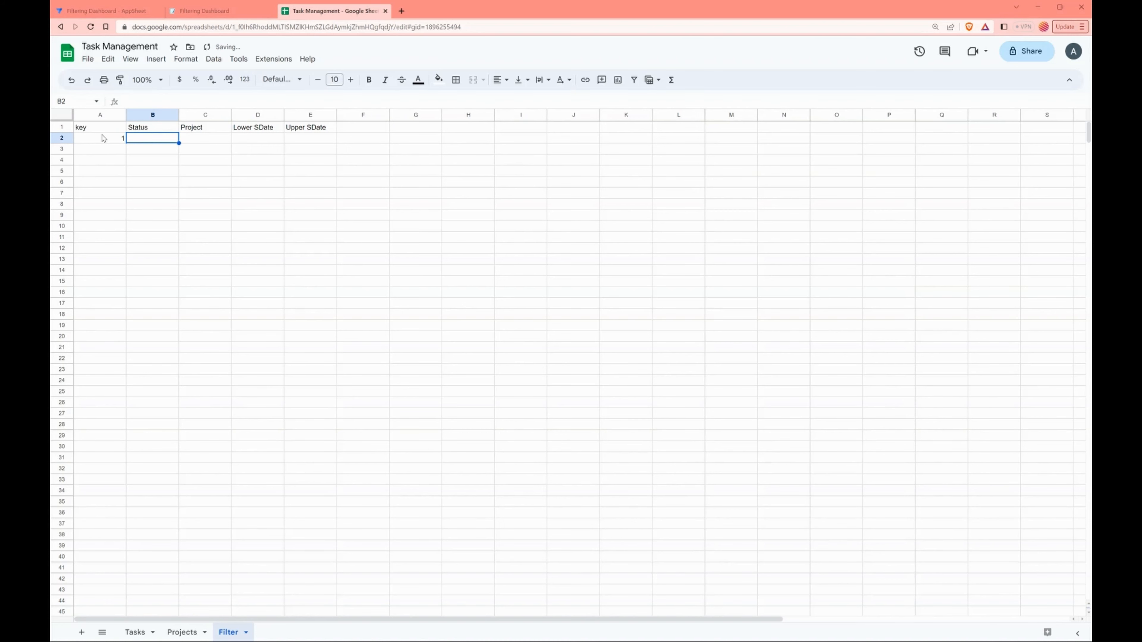
drag(108, 142, 103, 128)
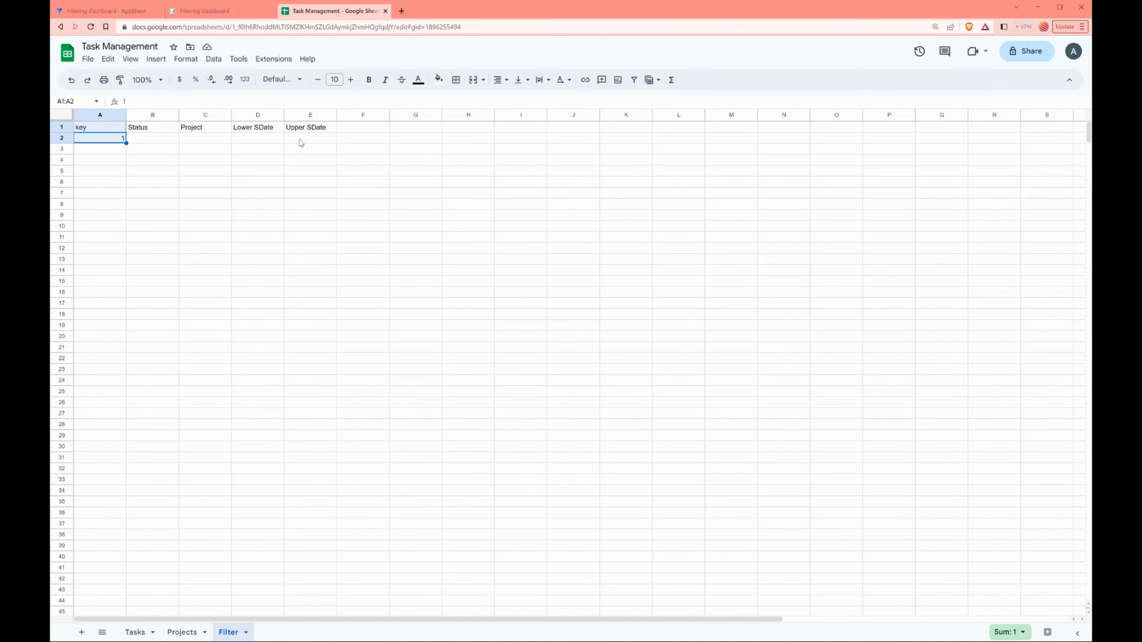
- In AppSheet, regenerate the Filter table's structure and make the key column the table's key instead of Status
click(108, 11)
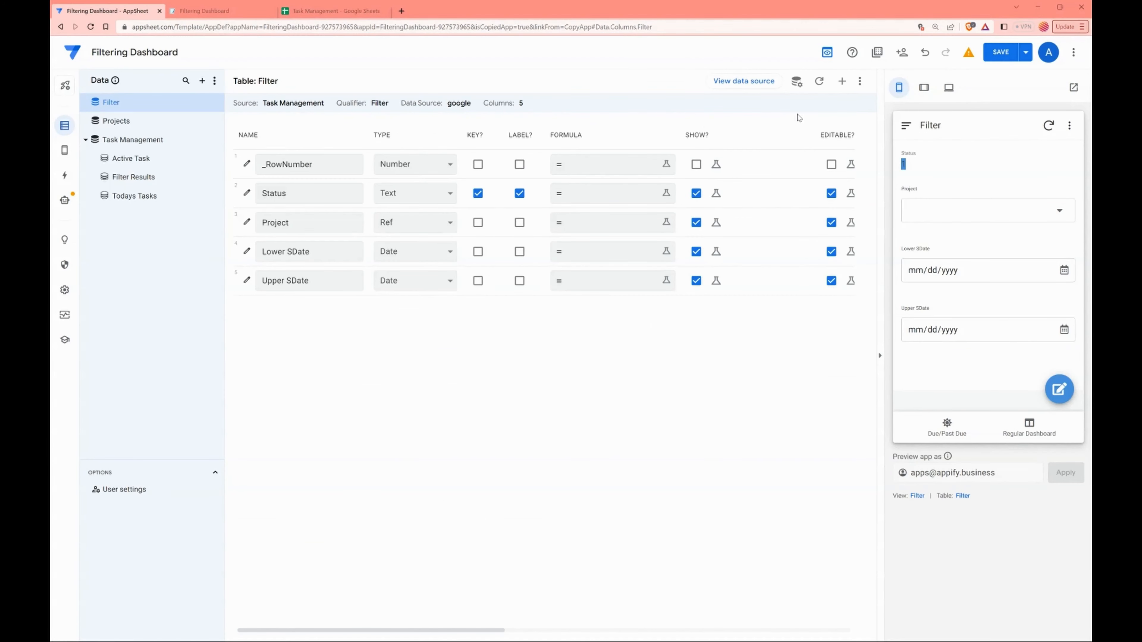
click(828, 83)
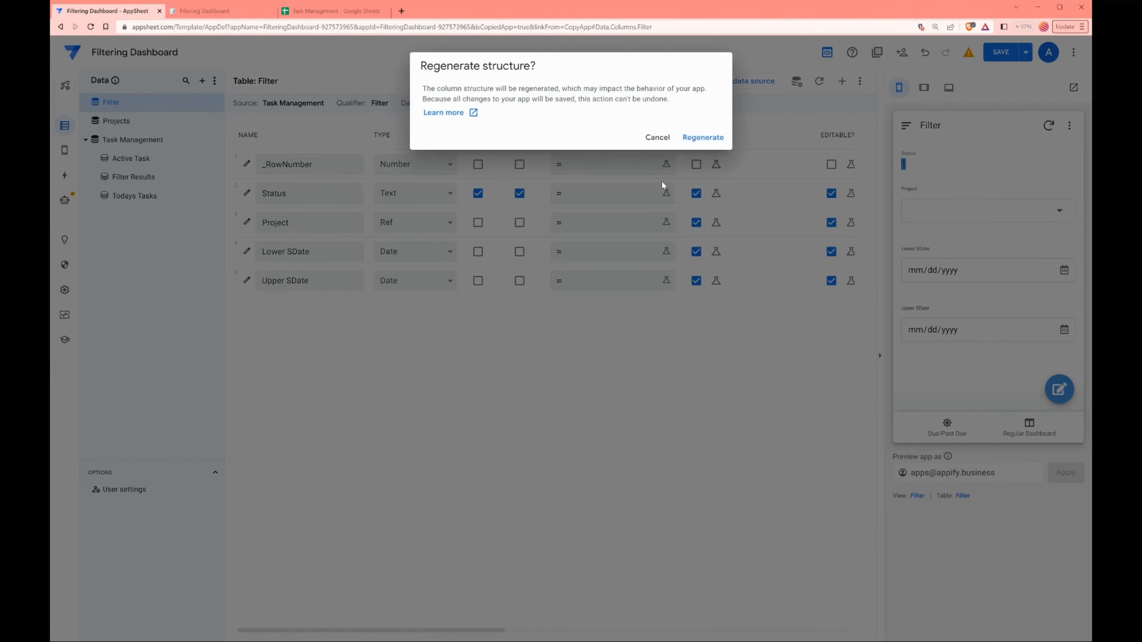
click(703, 138)
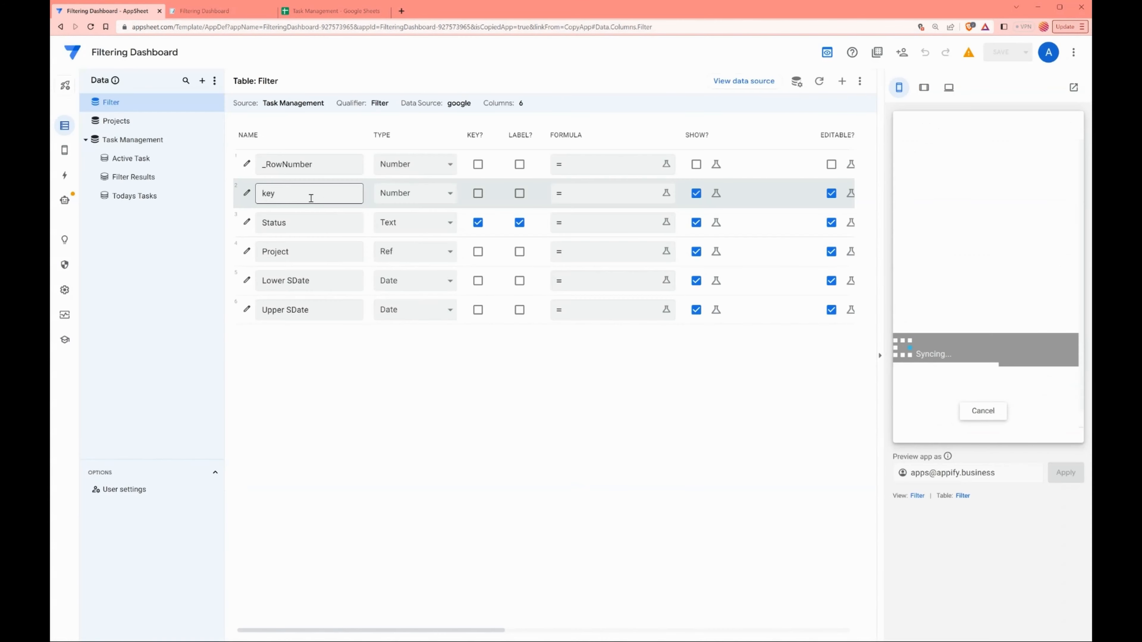
double_click(300, 199)
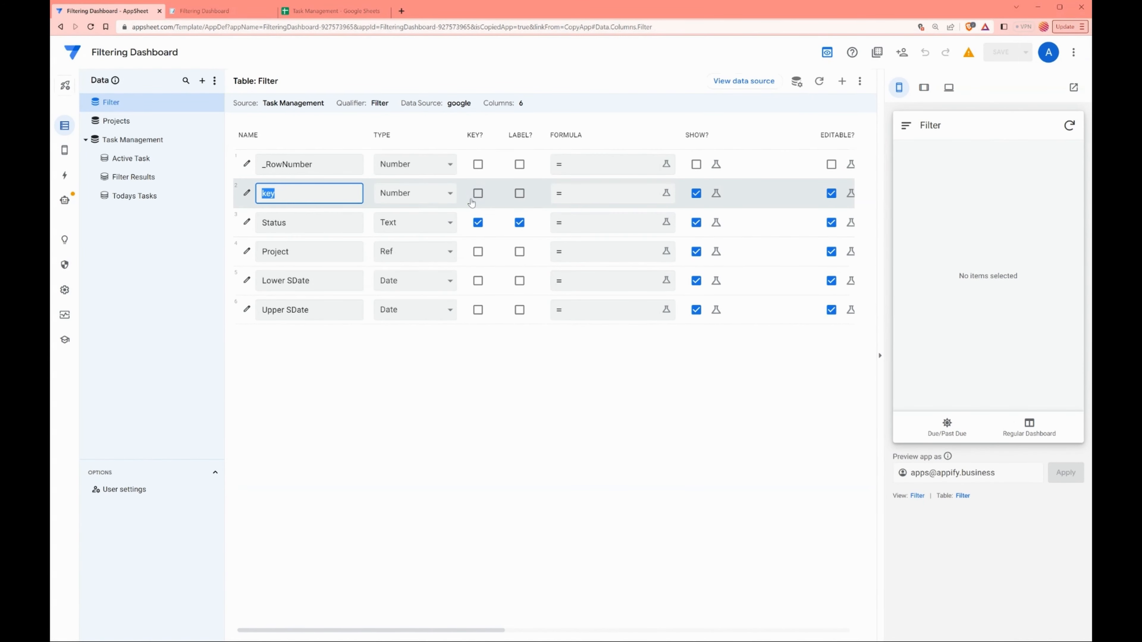
click(478, 193)
click(478, 222)
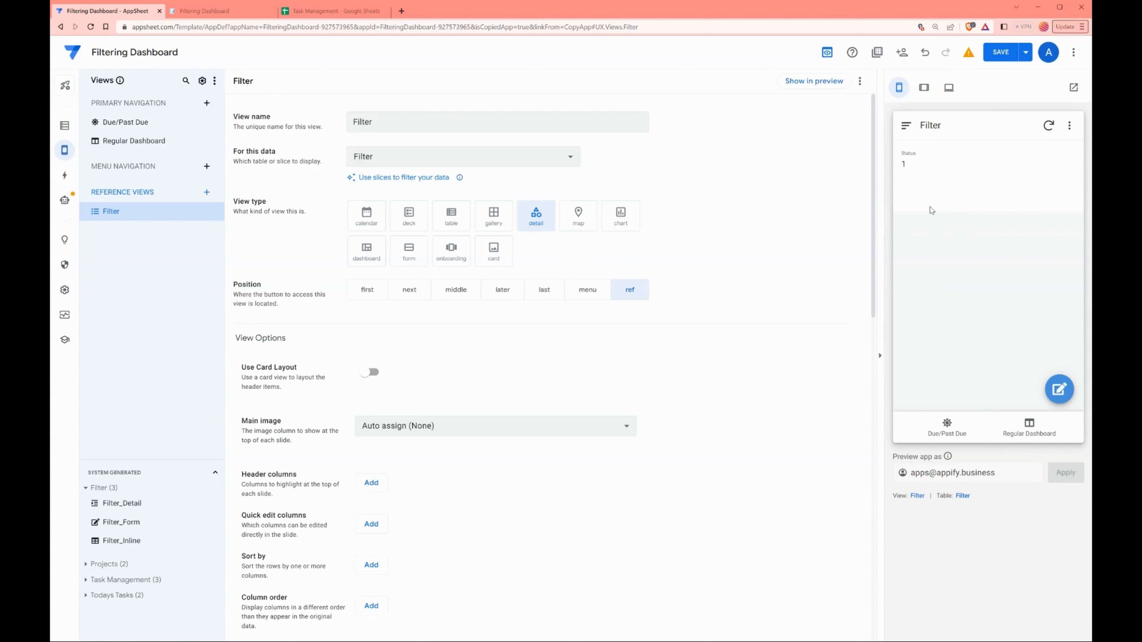
- Compare the Filter view's preview with the Filter sheet's data and sync the app preview in the AppSheet editor
double_click(904, 163)
scroll(476, 331, down, 5)
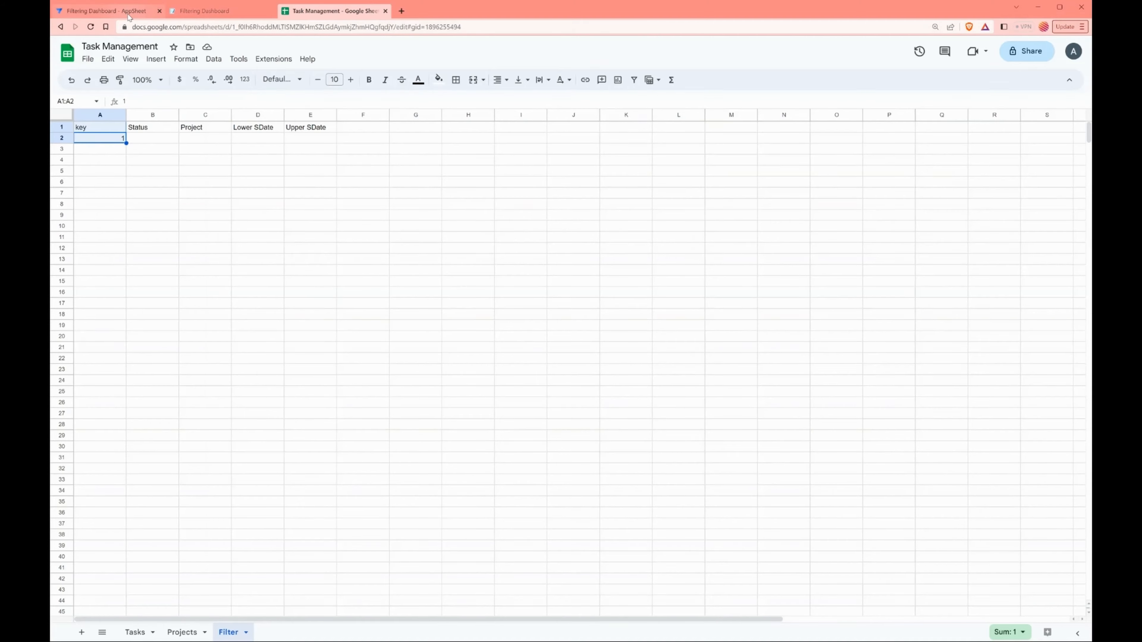
click(128, 14)
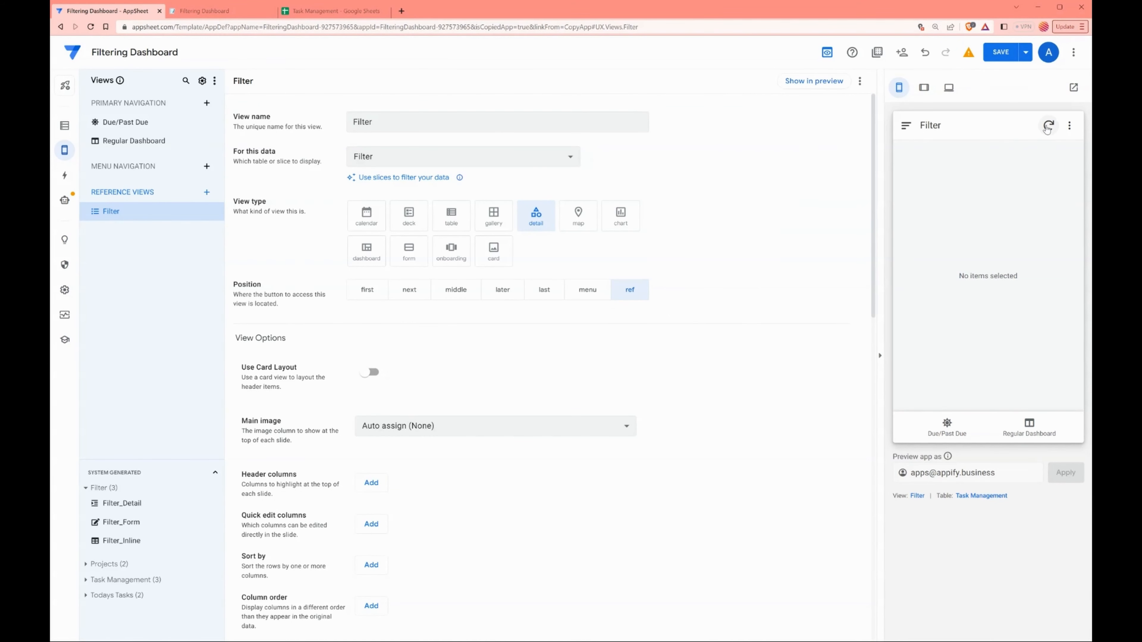
click(1048, 126)
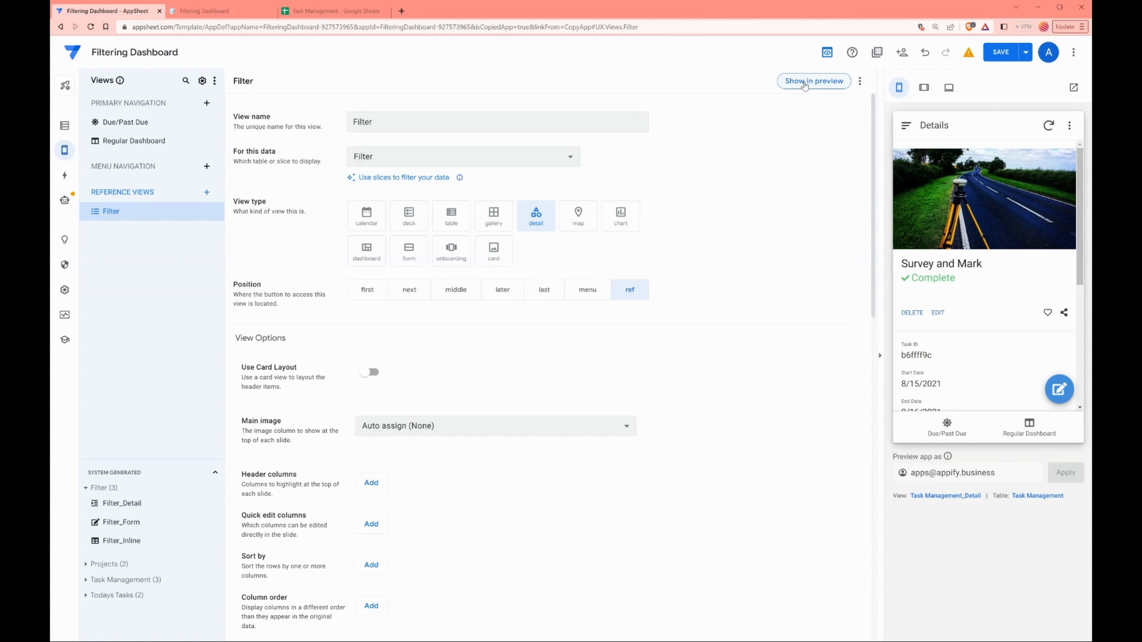
- Show the Filter view in the app preview and set its quick edit columns to Status, Project, Lower SDate and Upper SDate, in that order
click(804, 83)
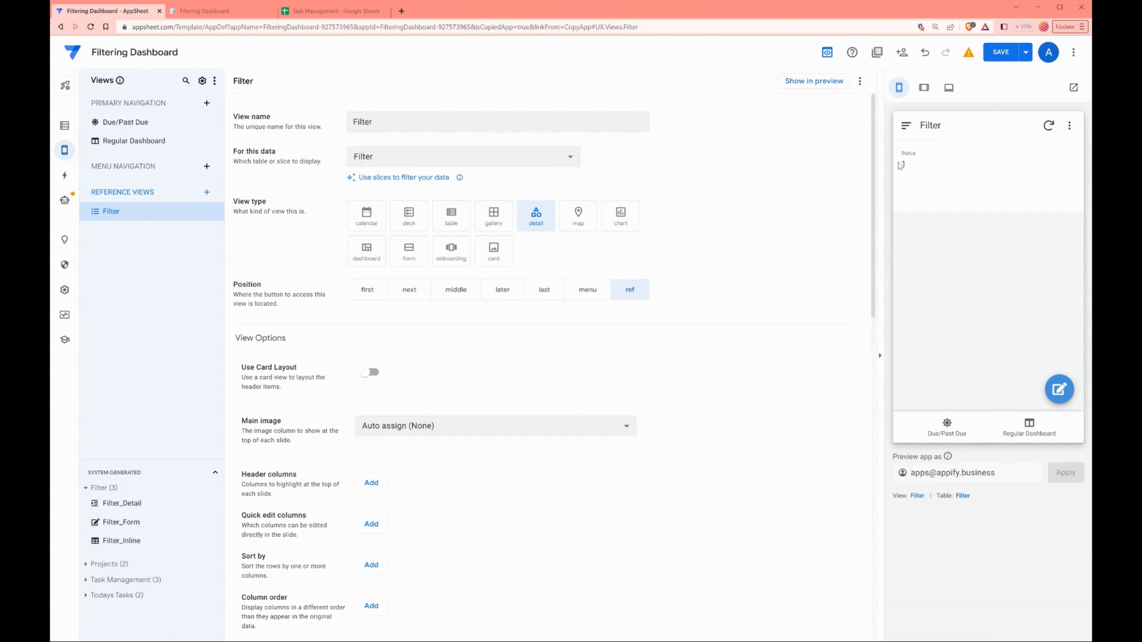
double_click(904, 162)
scroll(528, 318, down, 5)
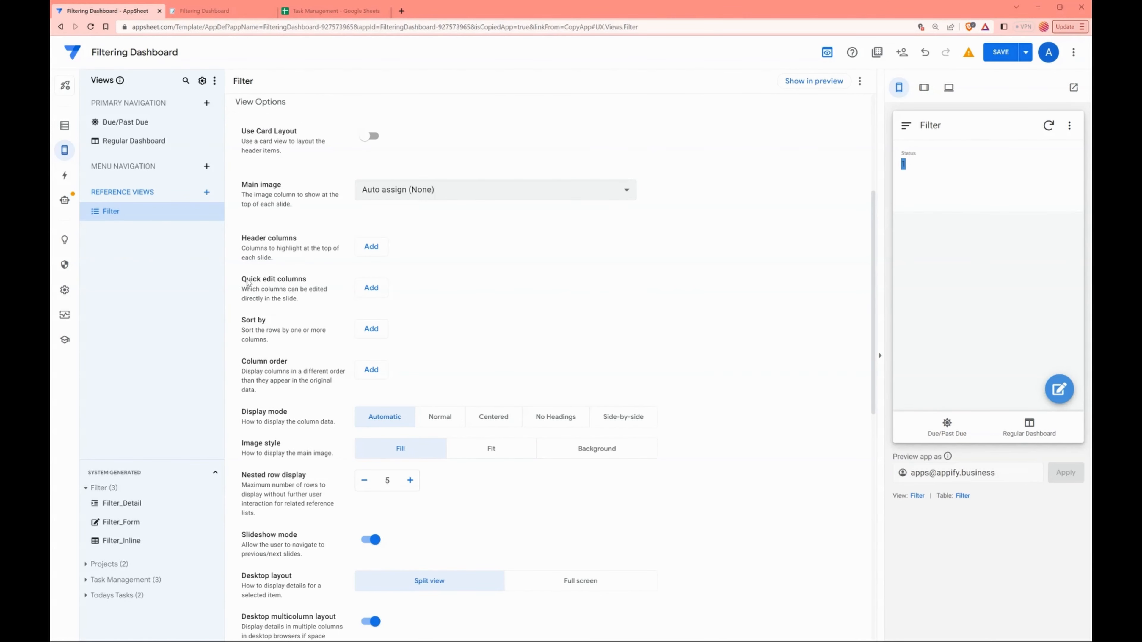
drag(247, 281, 305, 284)
click(371, 288)
click(379, 292)
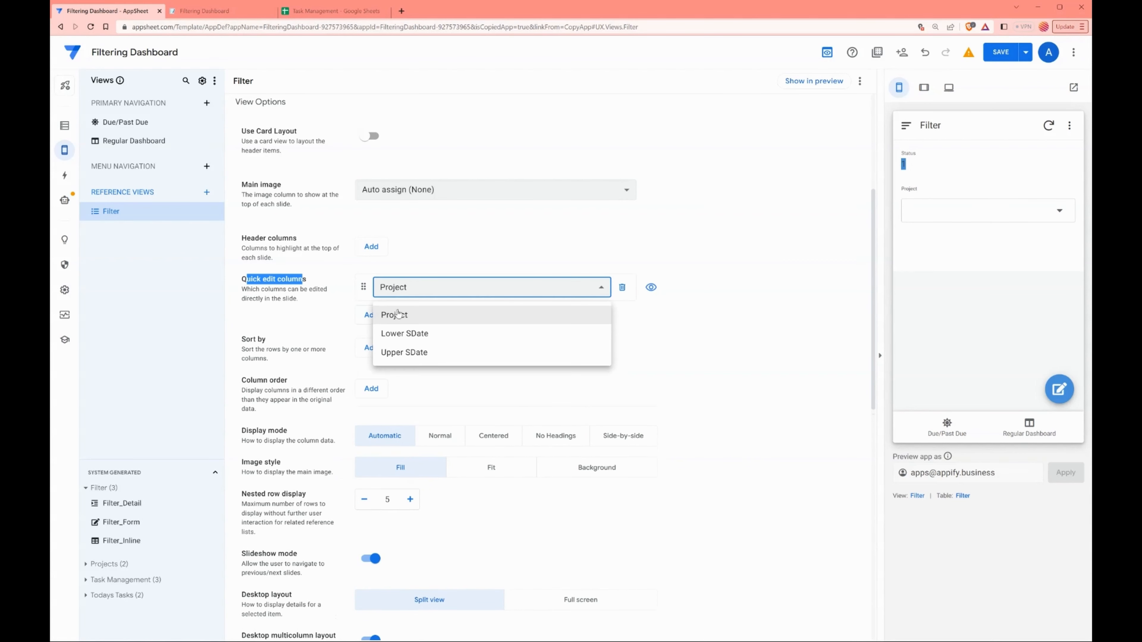
click(398, 314)
click(371, 315)
click(371, 343)
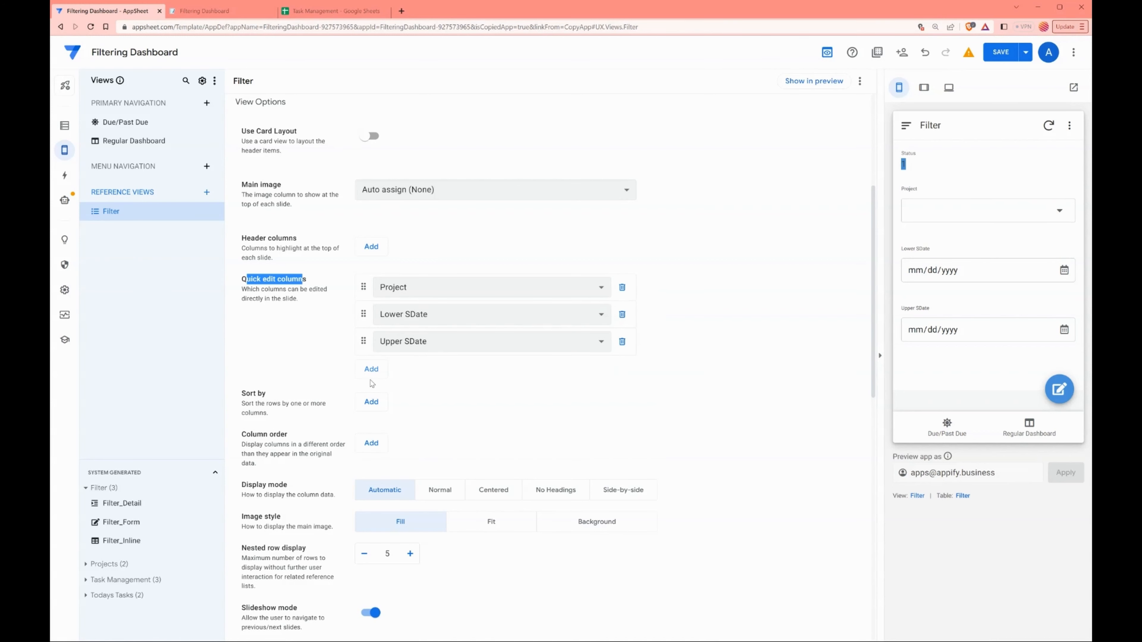
click(371, 370)
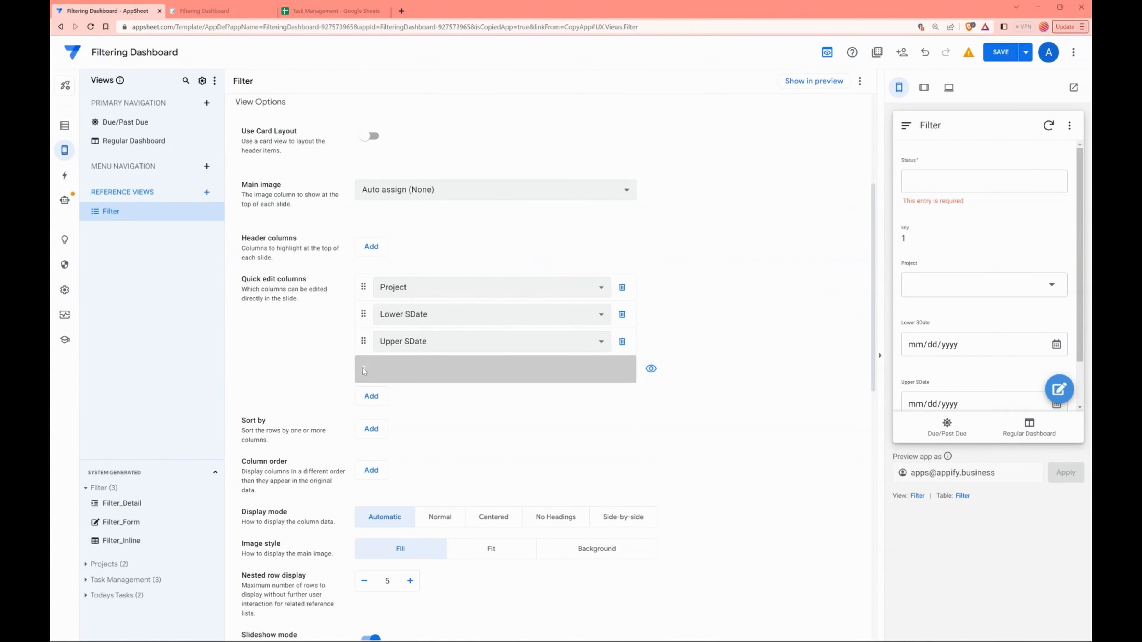
drag(364, 371, 364, 289)
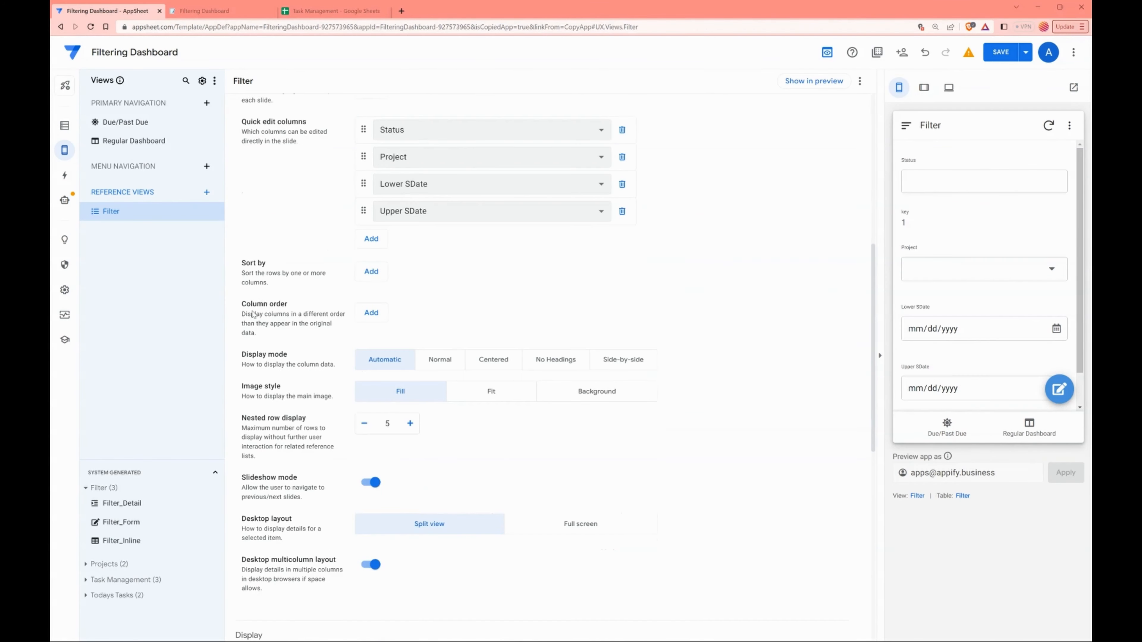
- Set the Filter view's column order to Status, Project, Lower SDate and Upper SDate, leaving out the key column
drag(250, 304, 324, 315)
click(376, 312)
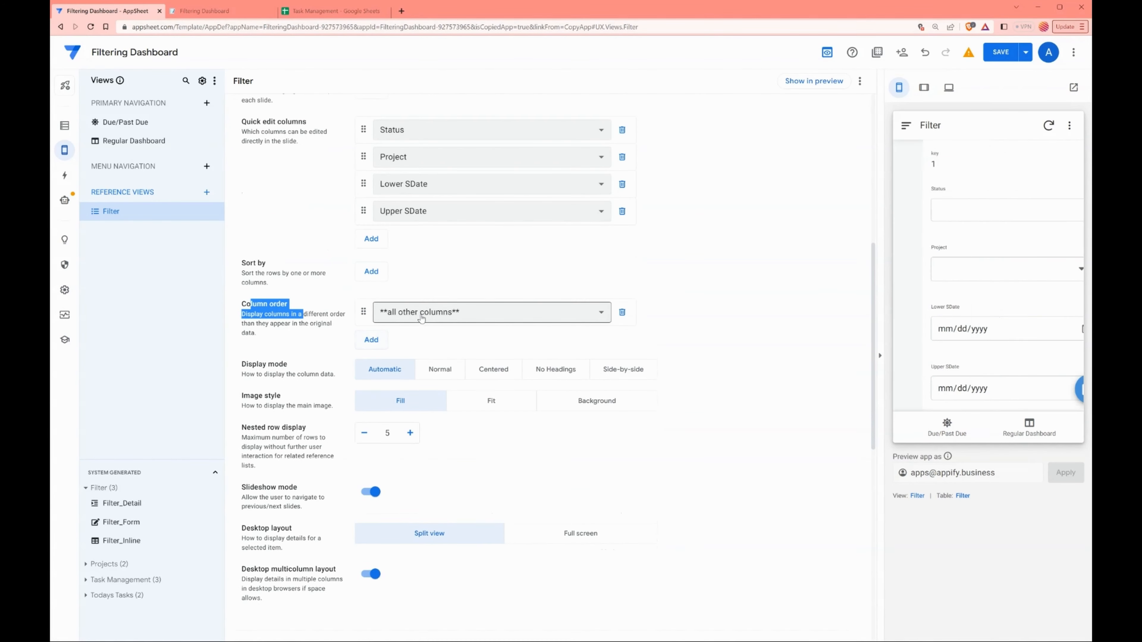
click(379, 312)
click(371, 339)
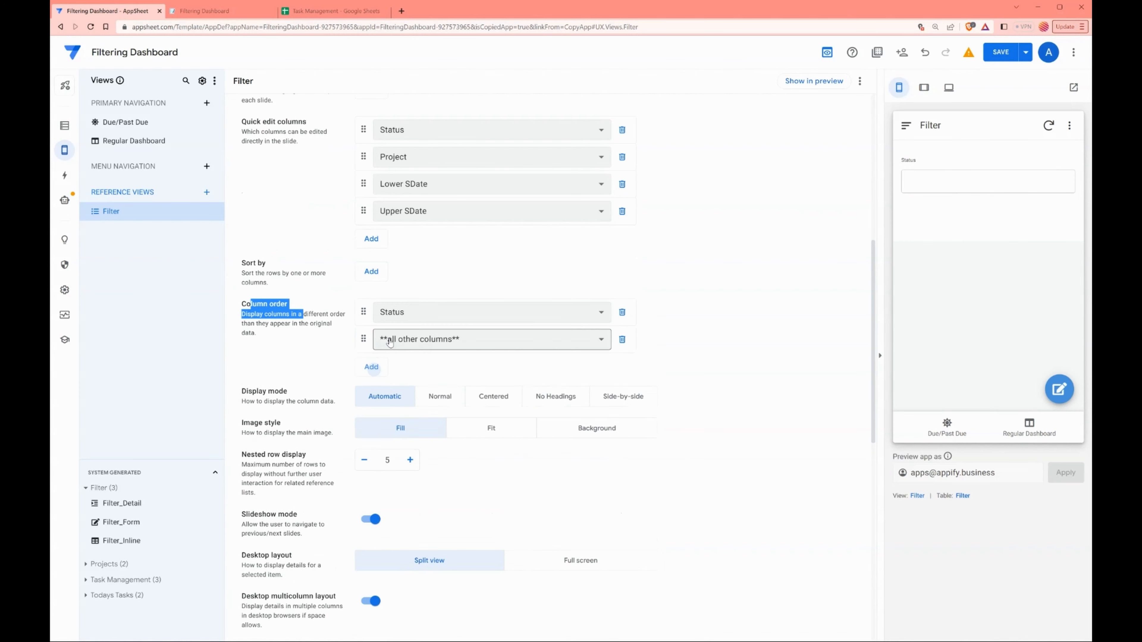
click(395, 339)
click(394, 421)
click(370, 365)
click(371, 365)
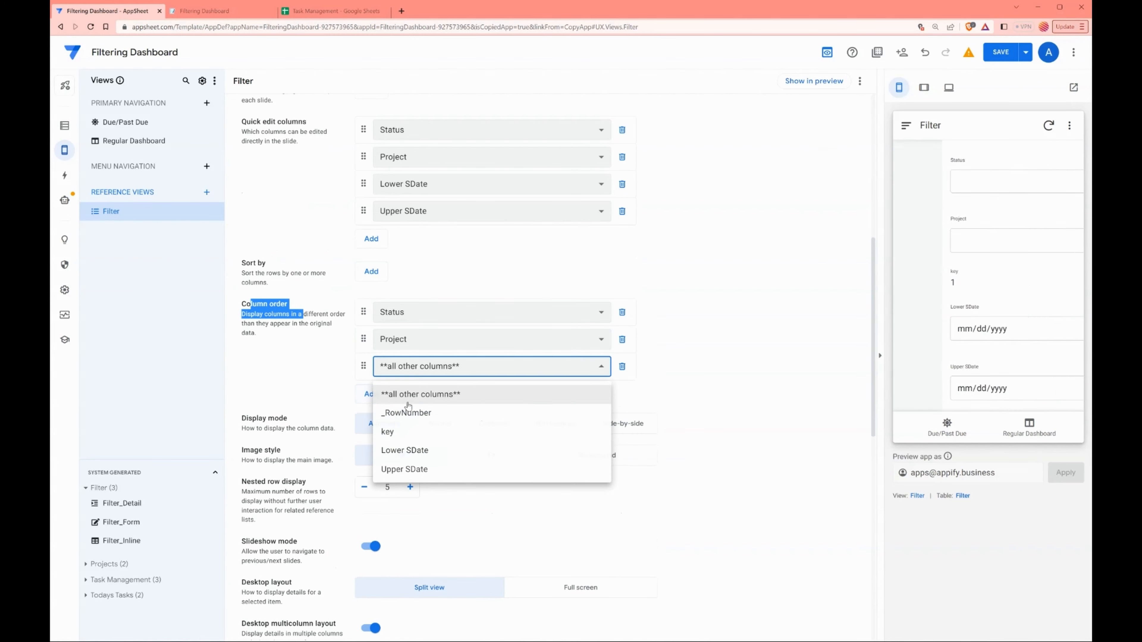
click(423, 452)
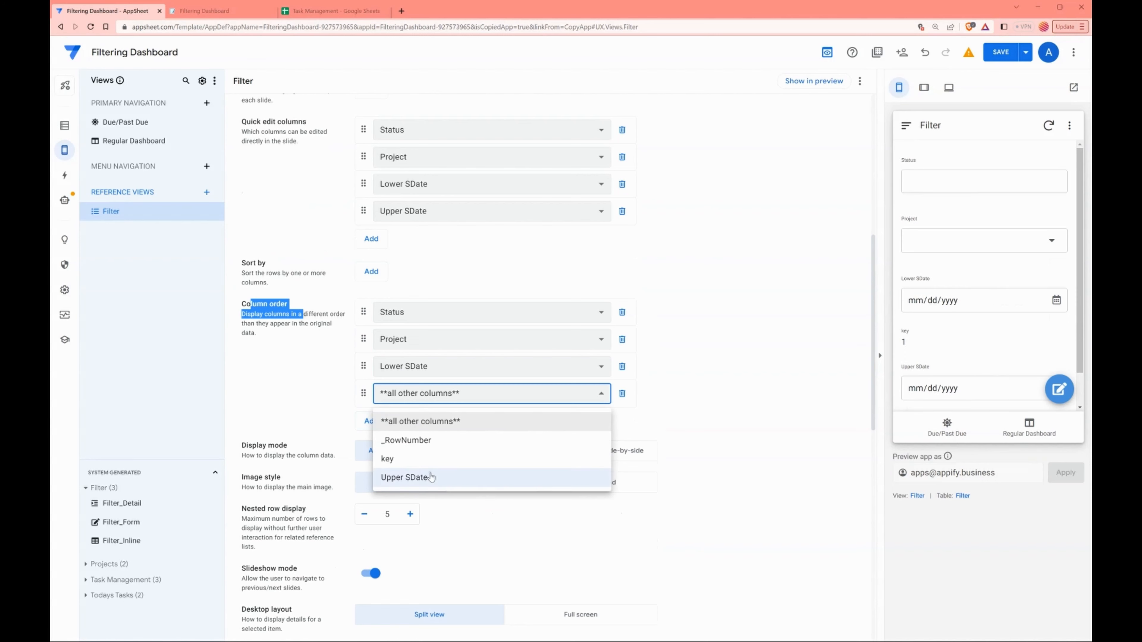
click(405, 477)
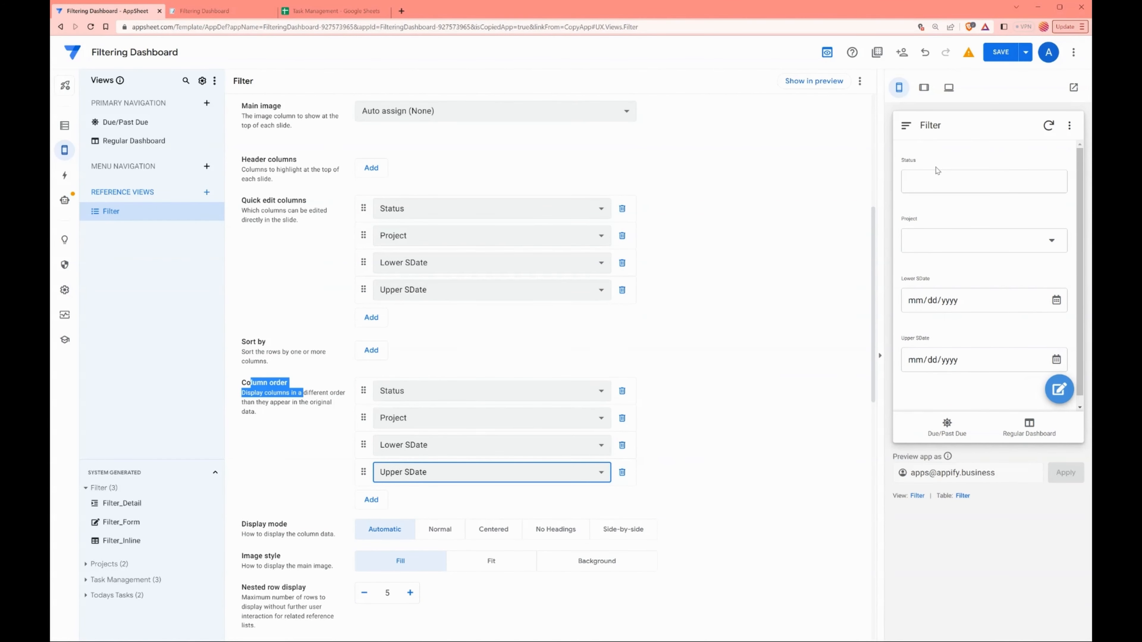
- Change the Filter table's Status column to type Enum and check the Status values defined in the Task Management table
click(927, 180)
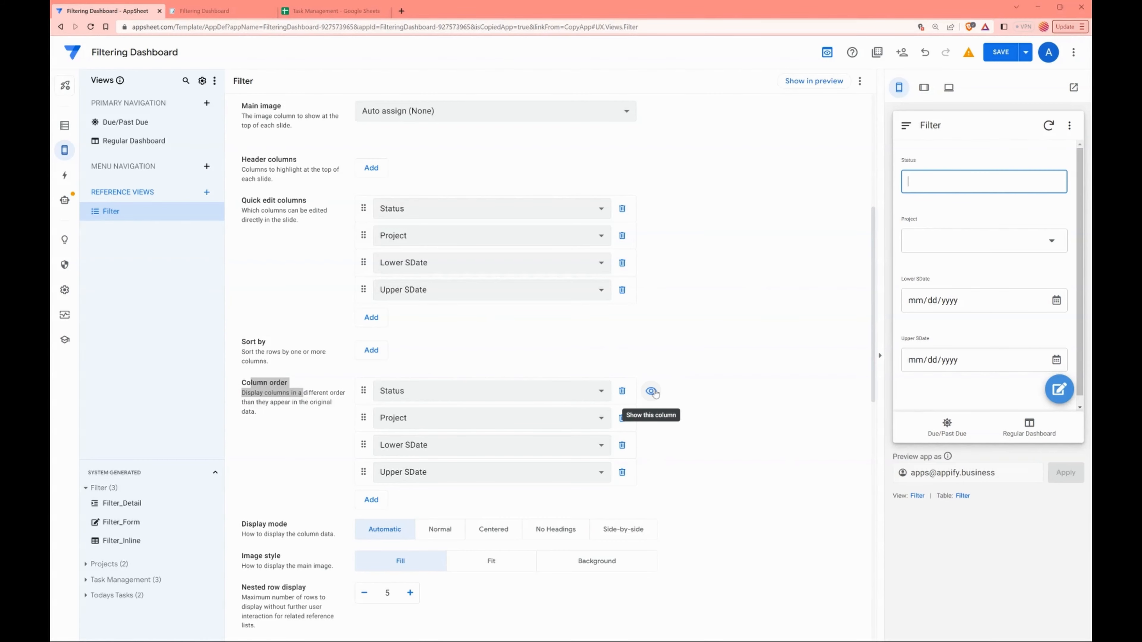
click(651, 392)
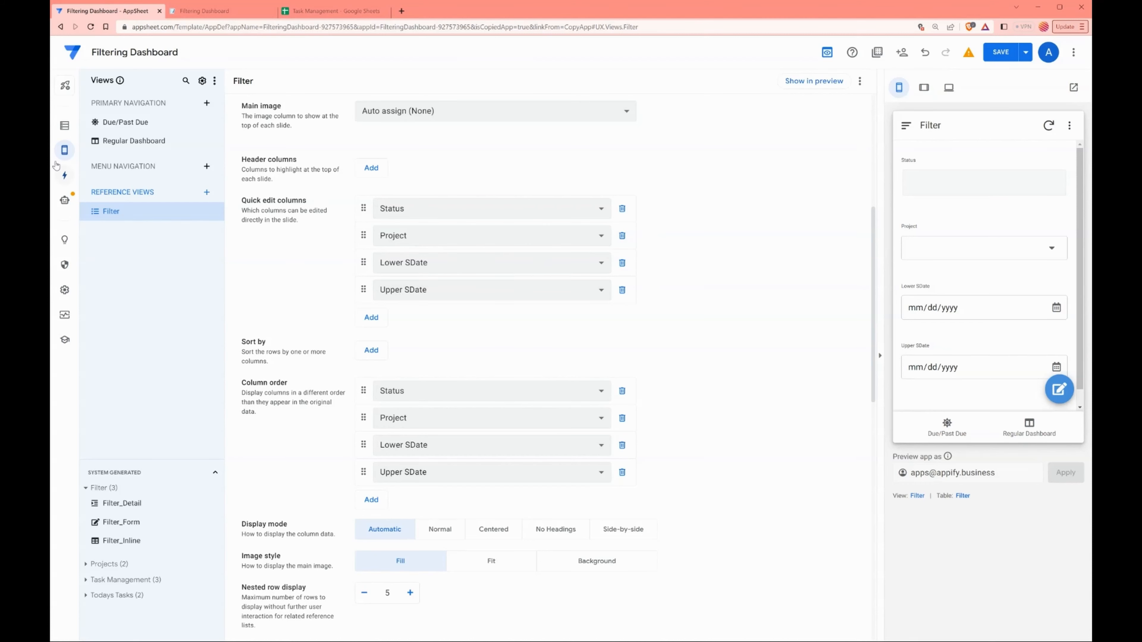
click(65, 127)
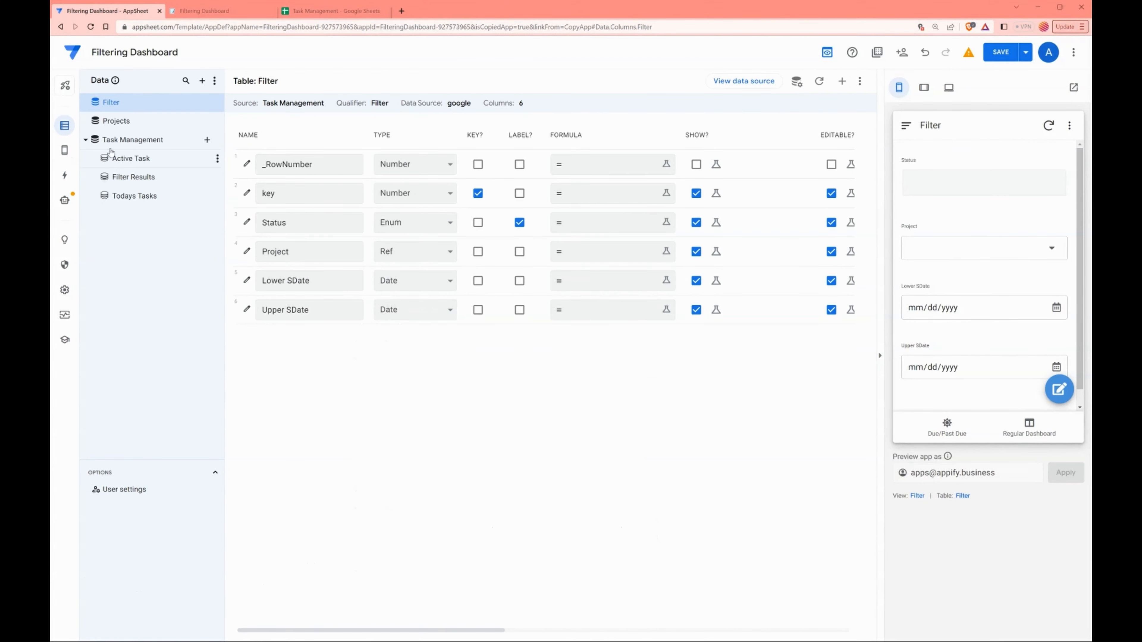
click(125, 139)
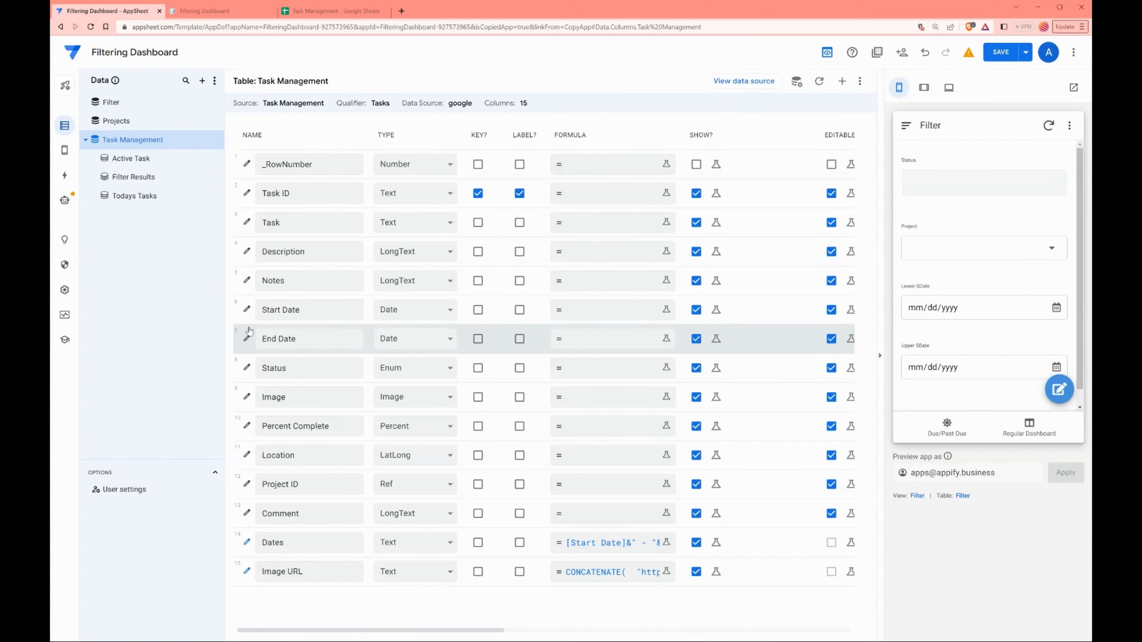
click(247, 367)
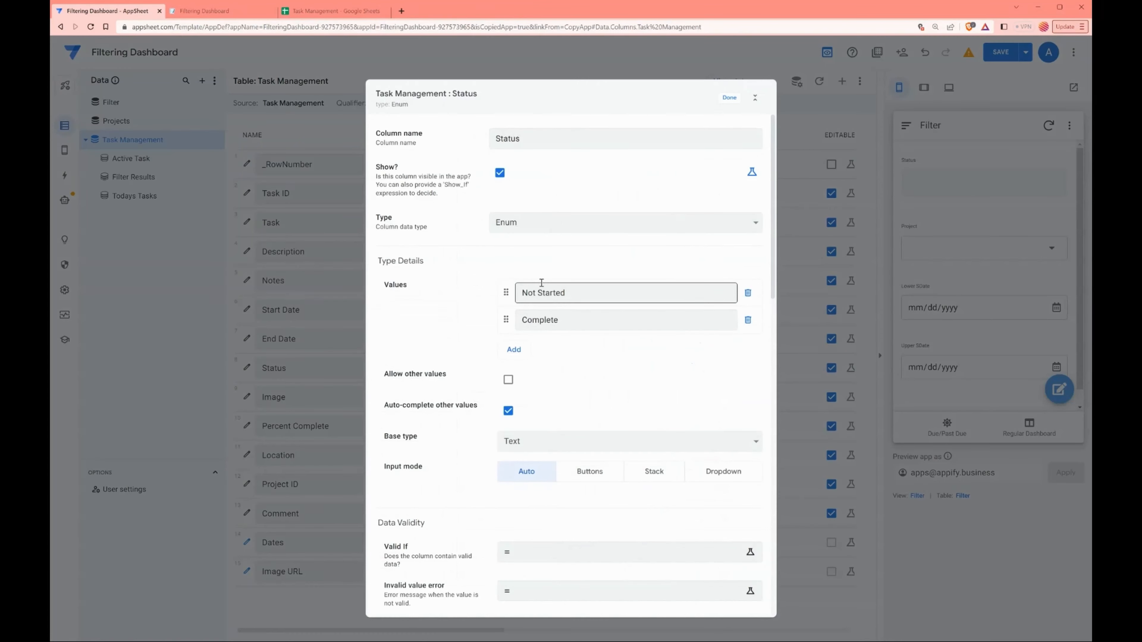
click(729, 98)
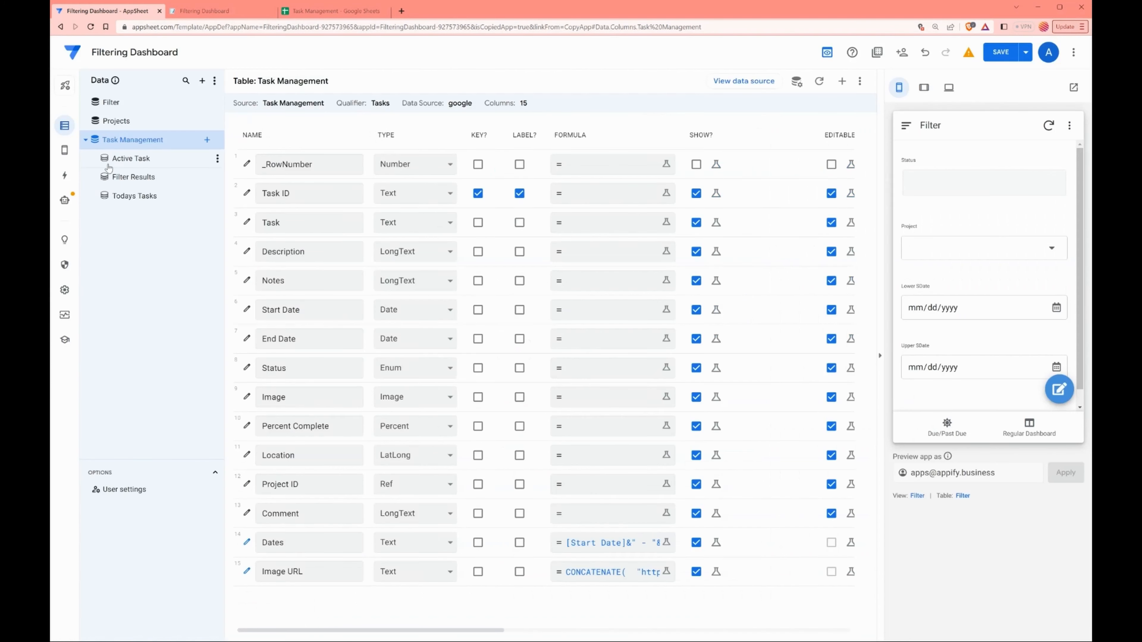
- From the Filter view's quick edit columns, give the Status column the enum values Not Started and Complete
mouse_move(72, 145)
click(110, 147)
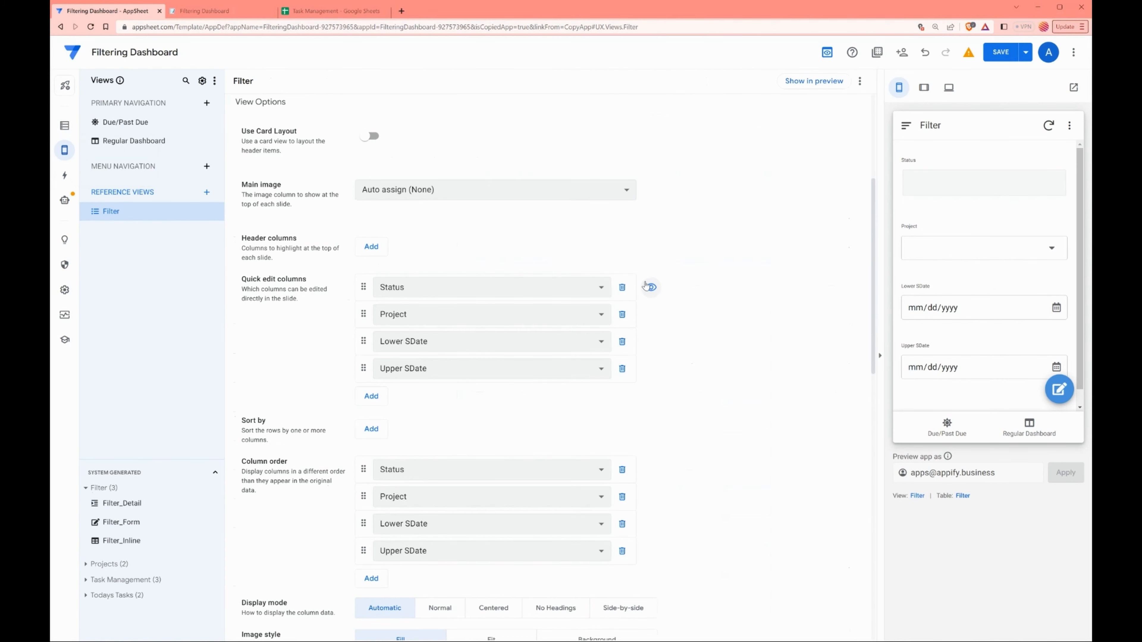
click(653, 288)
click(504, 269)
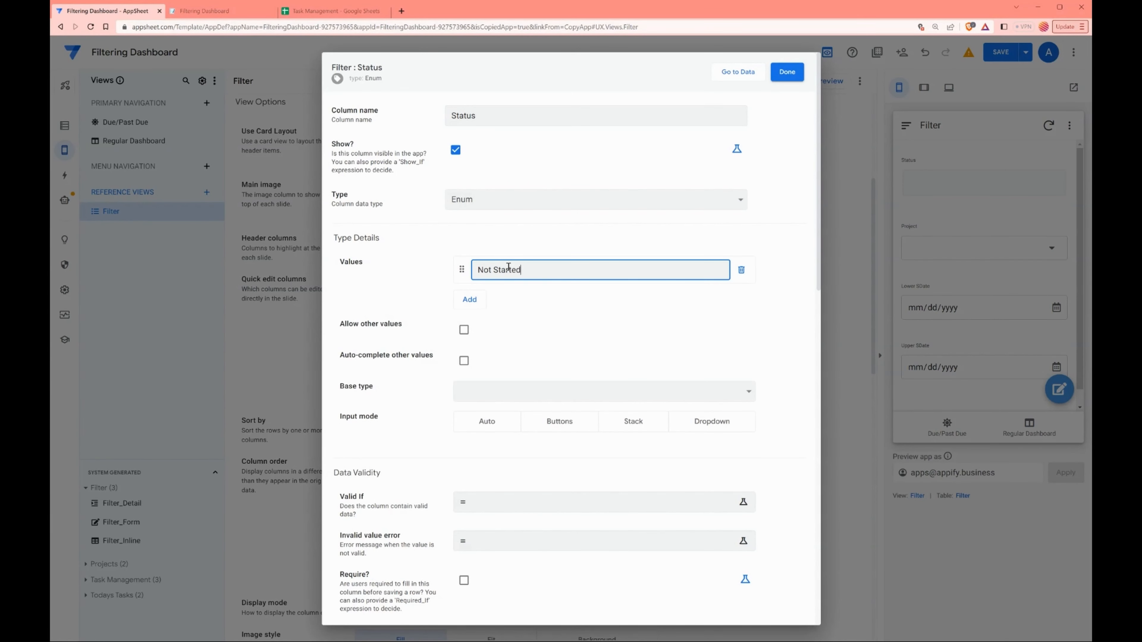
text(Not Started)
key(Return)
text(Complet)
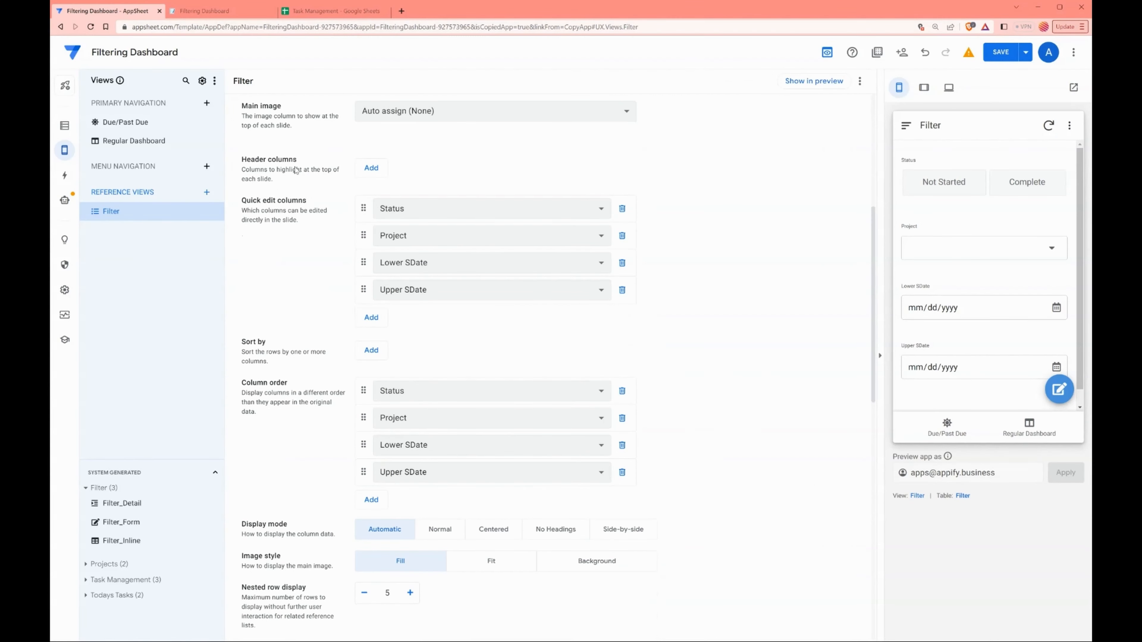
- Set Status to Not Started in the app preview and check the Filter sheet's row 2 in Google Sheets
drag(246, 201, 299, 221)
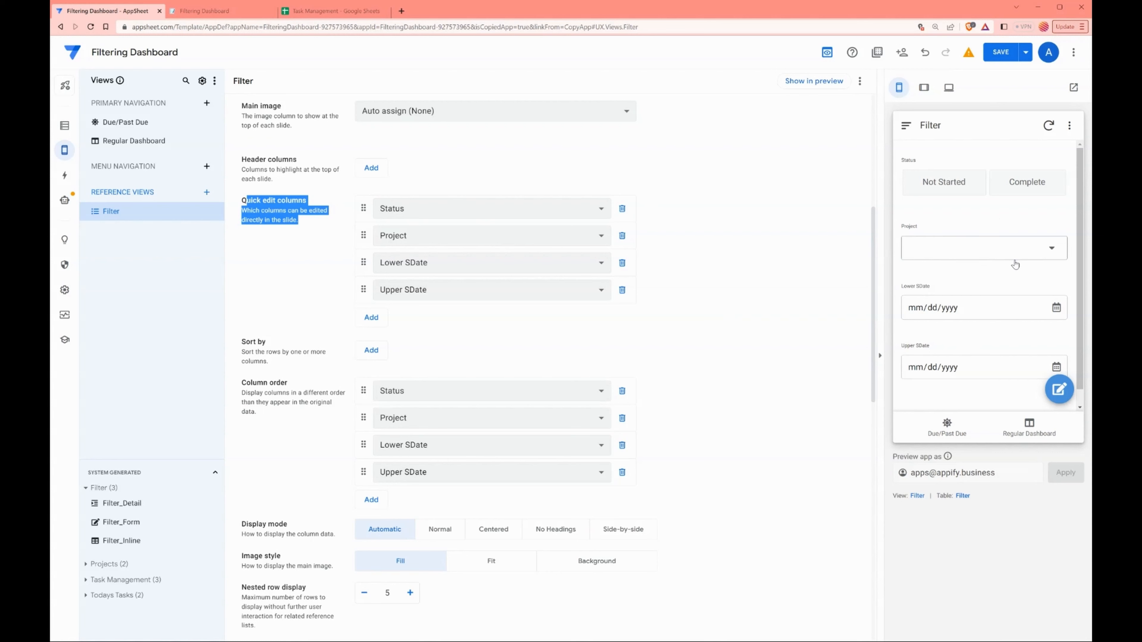
click(997, 334)
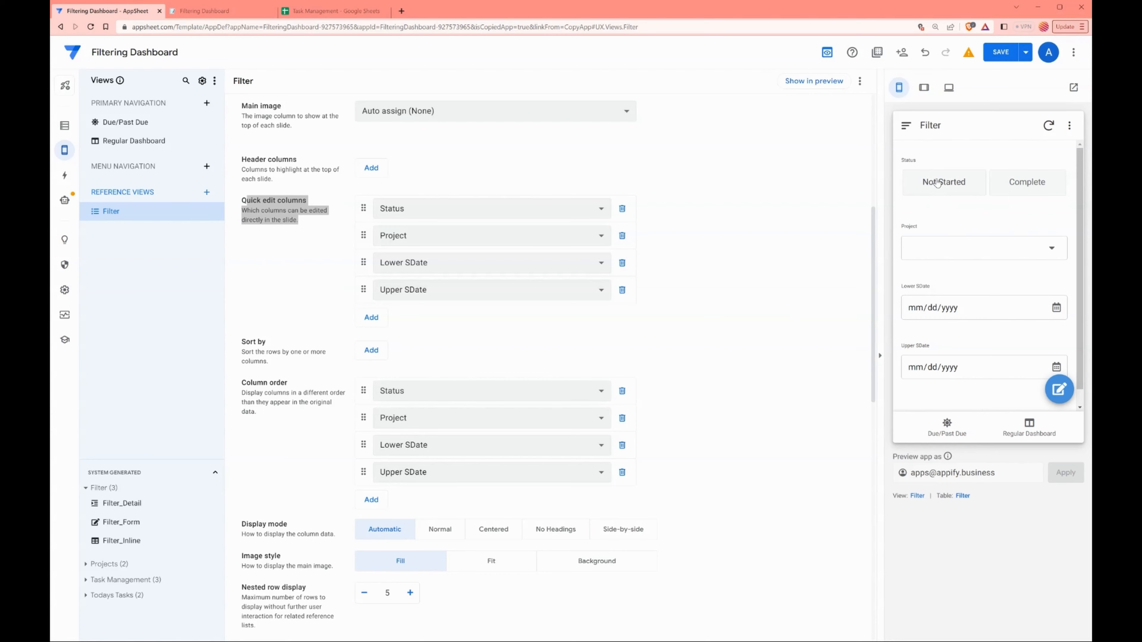
click(933, 189)
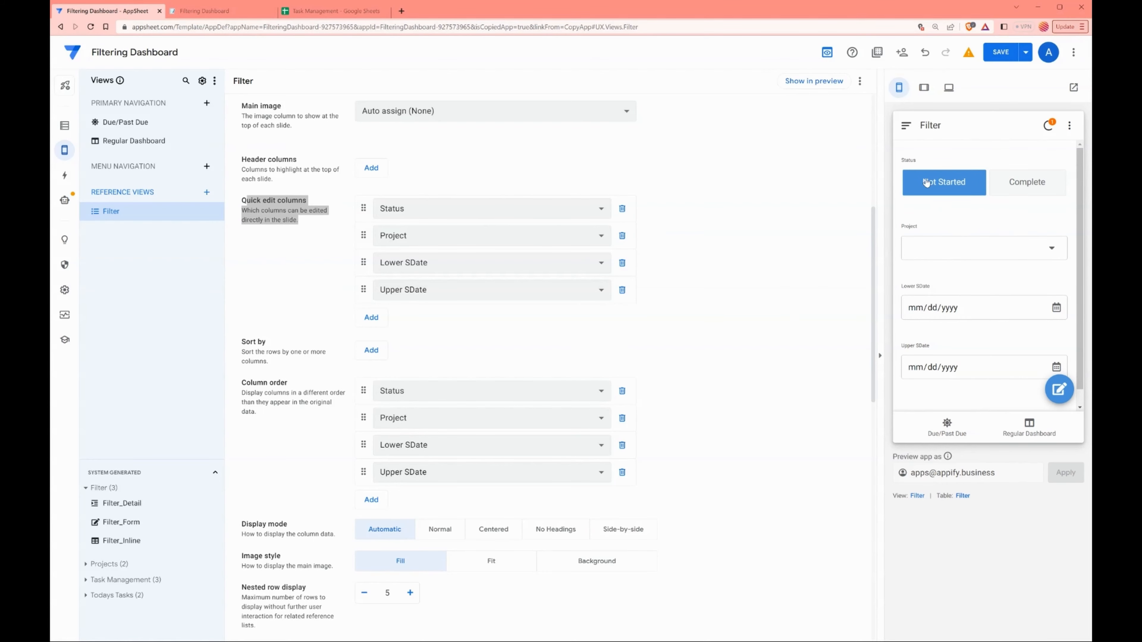
click(348, 12)
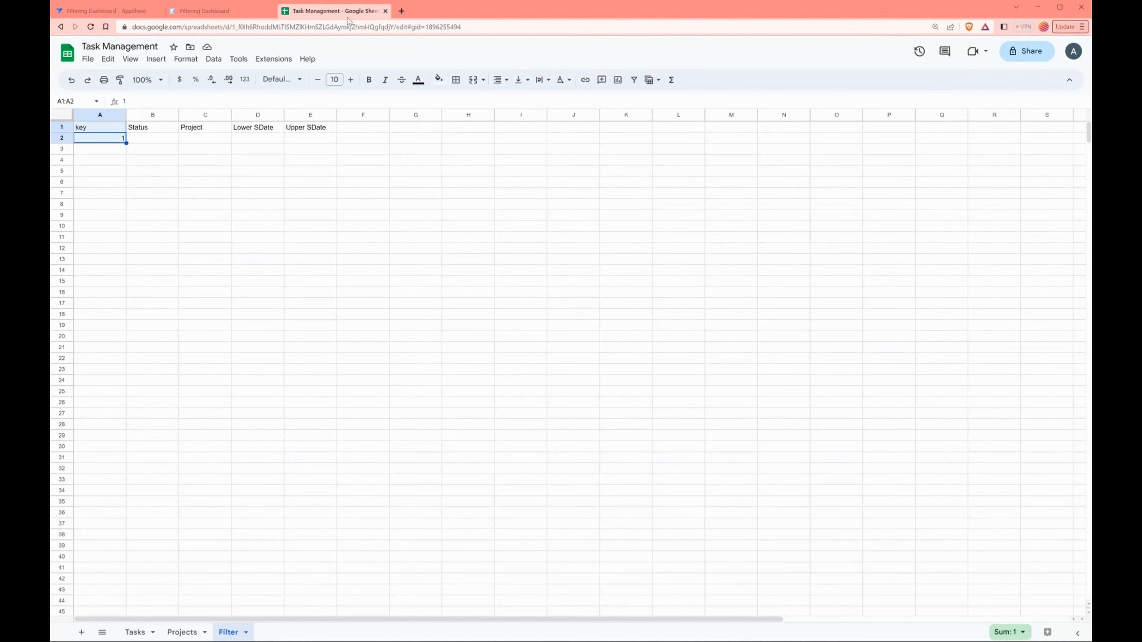
click(150, 151)
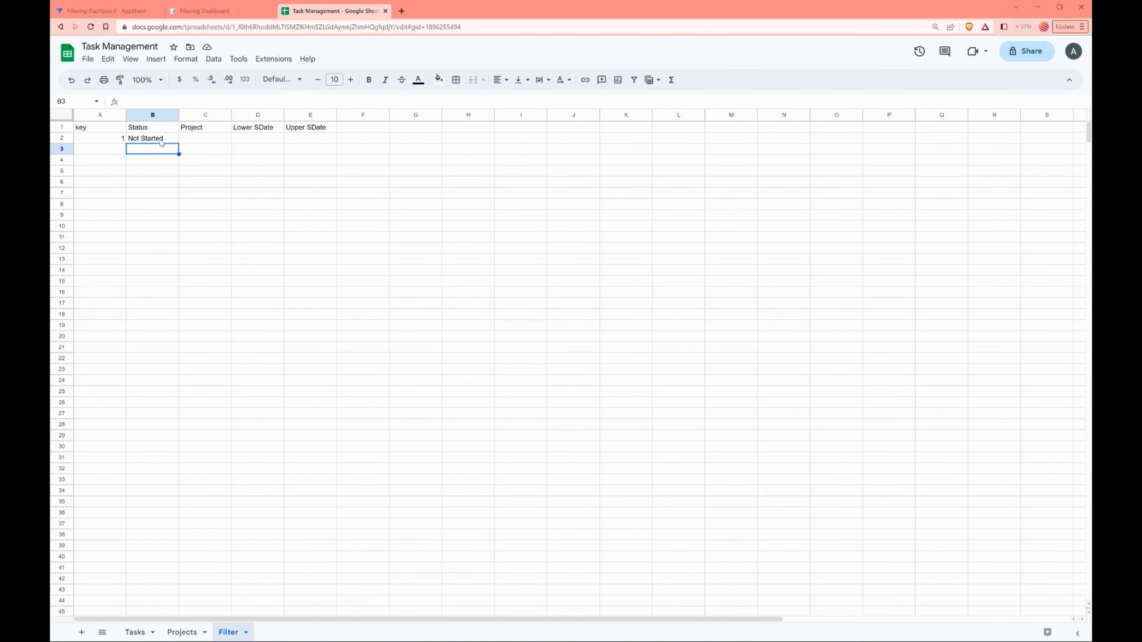
- Switch back to AppSheet and save the app
click(106, 11)
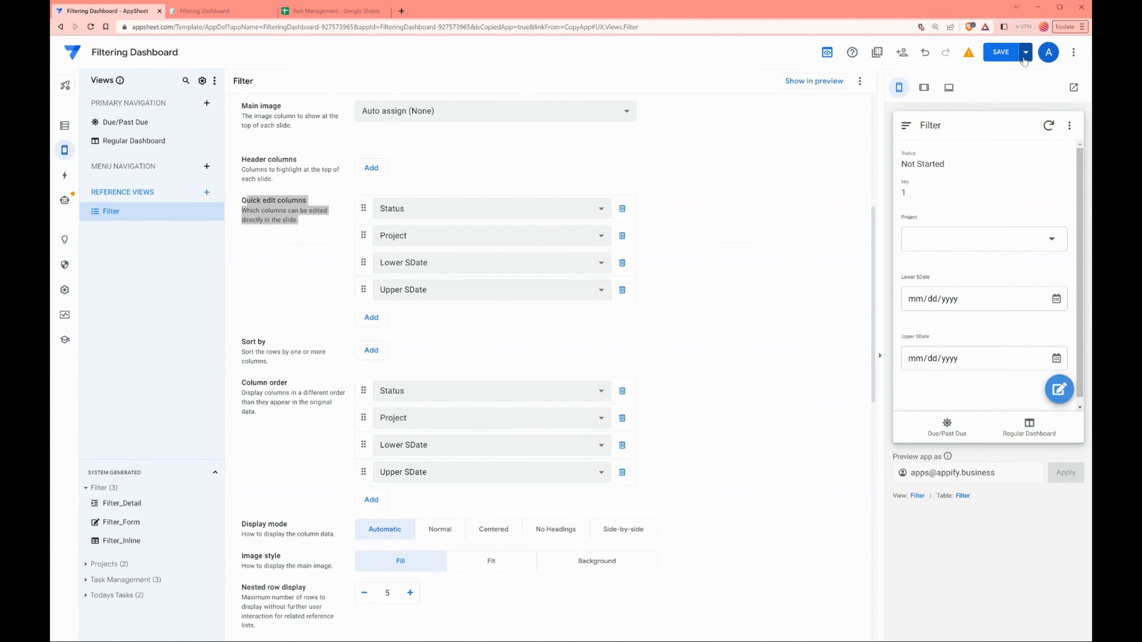
click(1005, 53)
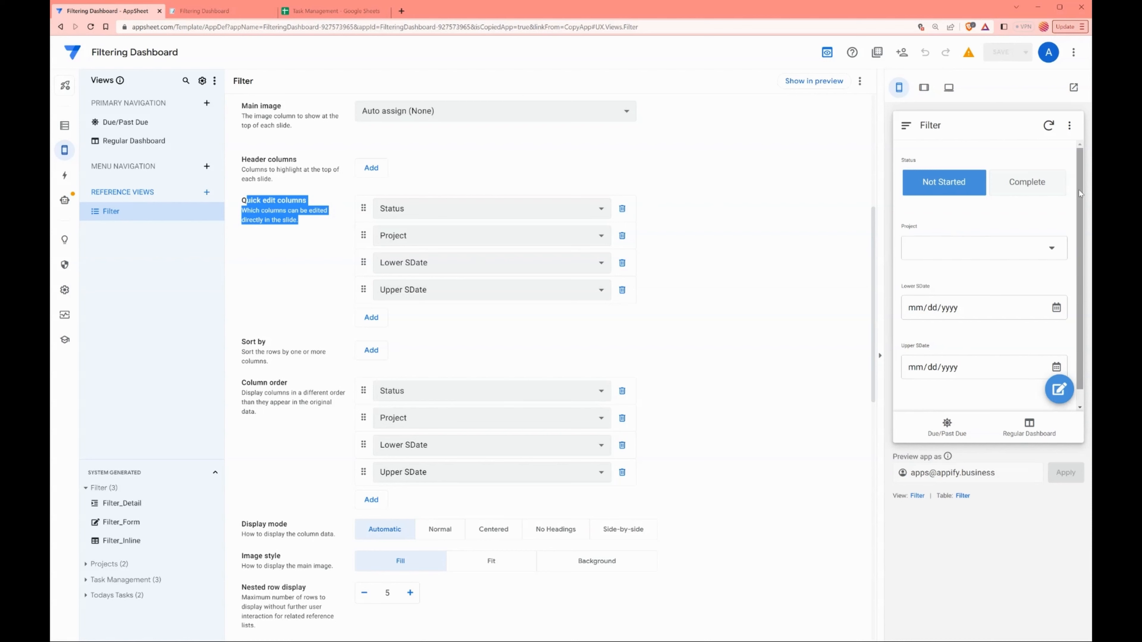
scroll(1078, 201, down, 1)
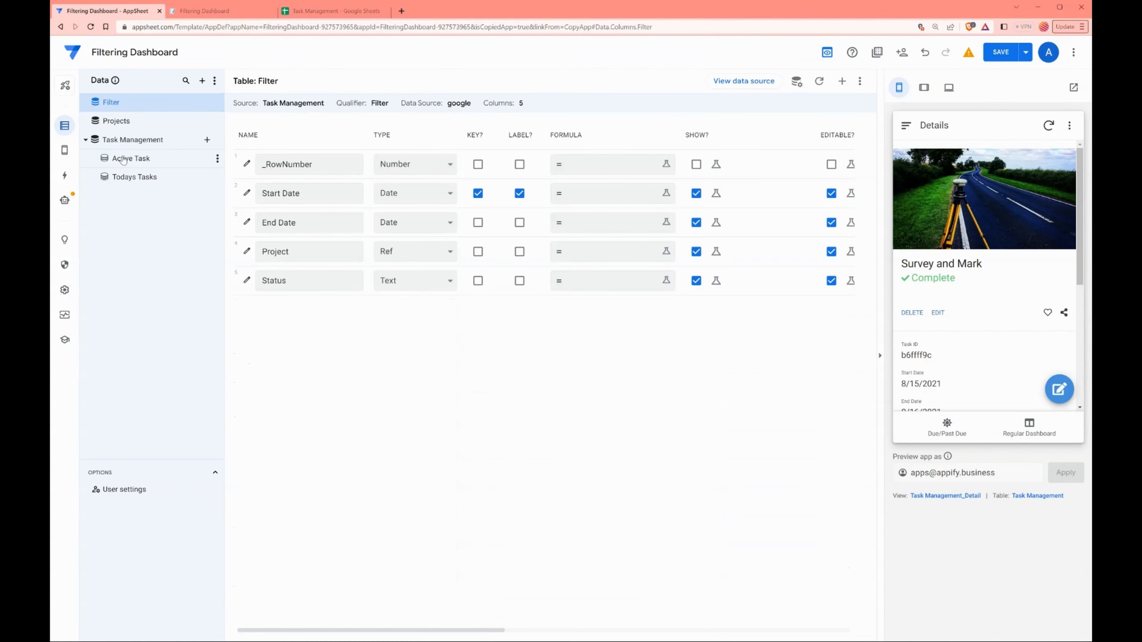
- Review the Task Management and Filter tables' columns, and create a slice of Task Management named Filter Results
click(131, 142)
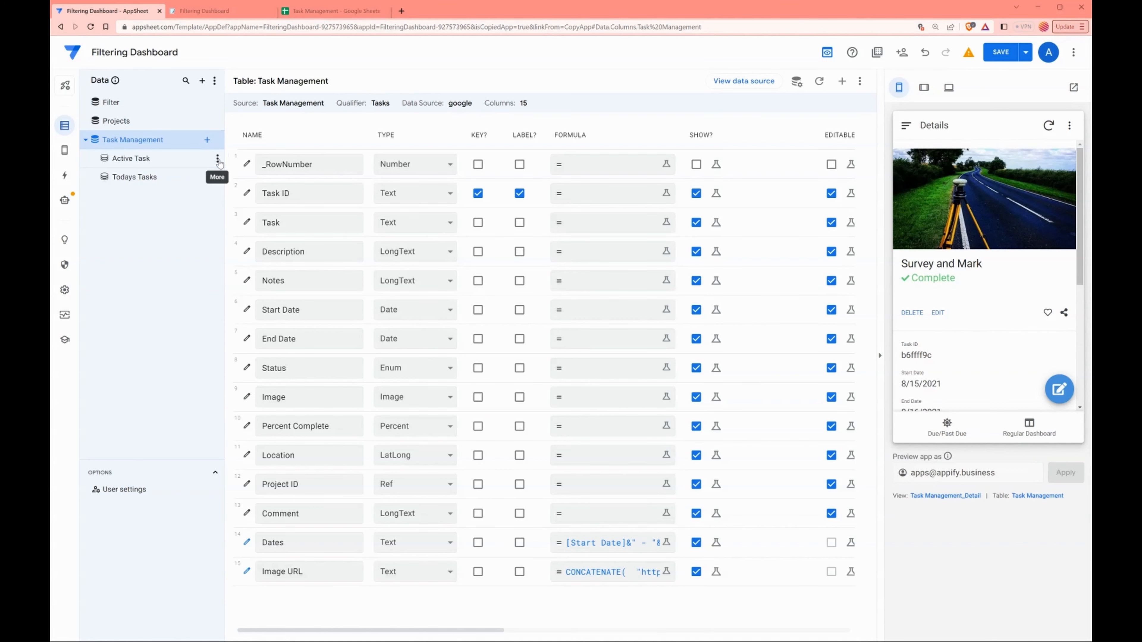
click(110, 103)
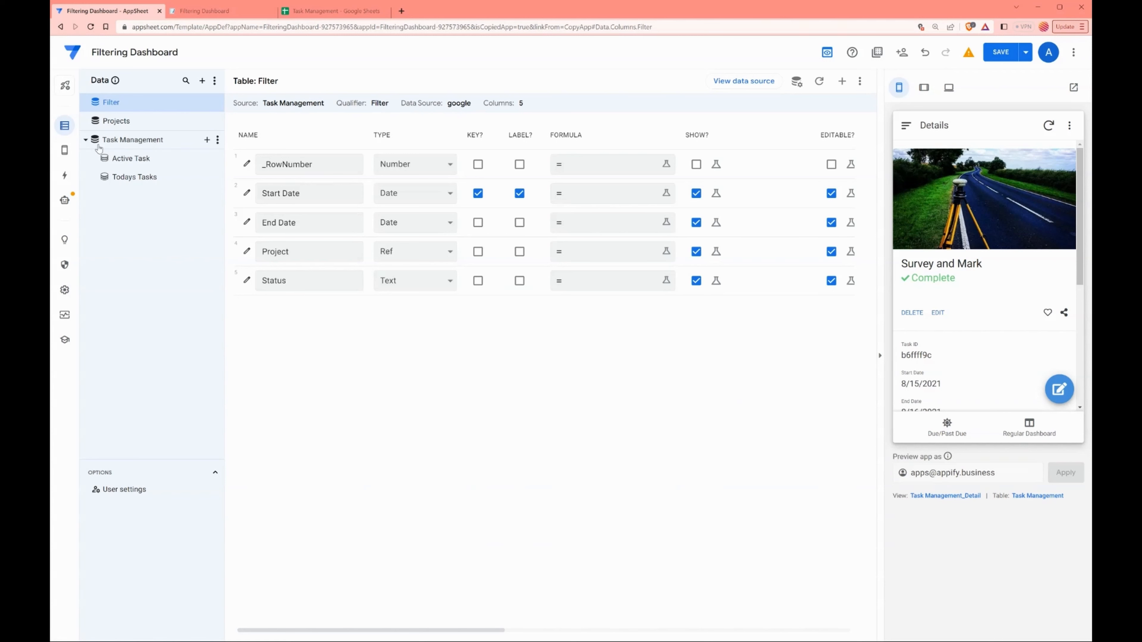
click(207, 139)
click(456, 420)
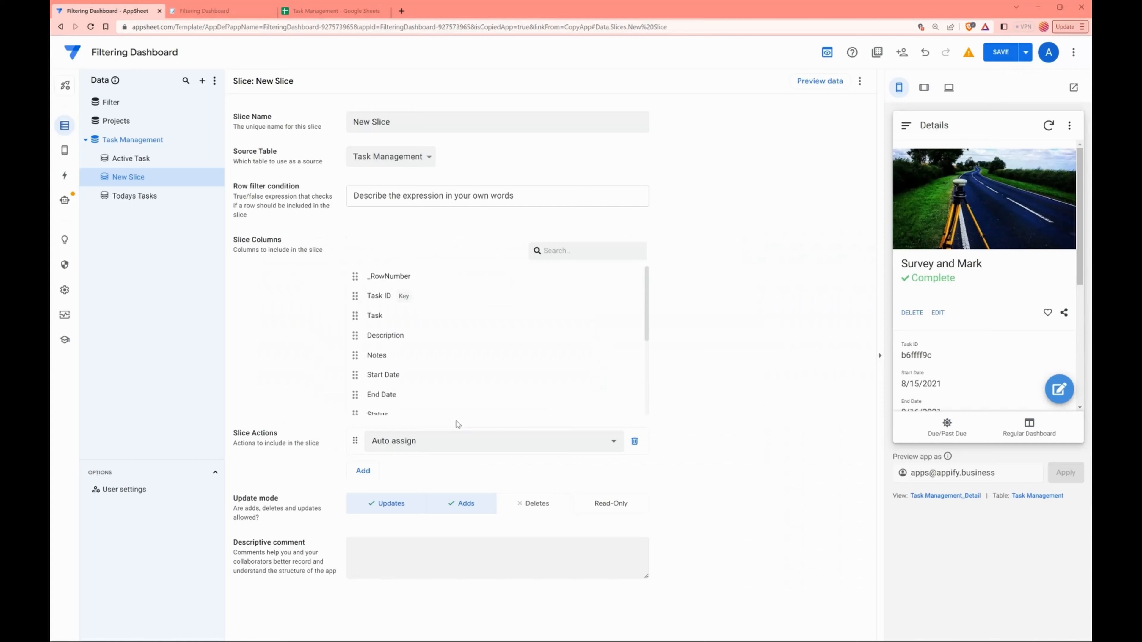
triple_click(355, 122)
text(Filter Results)
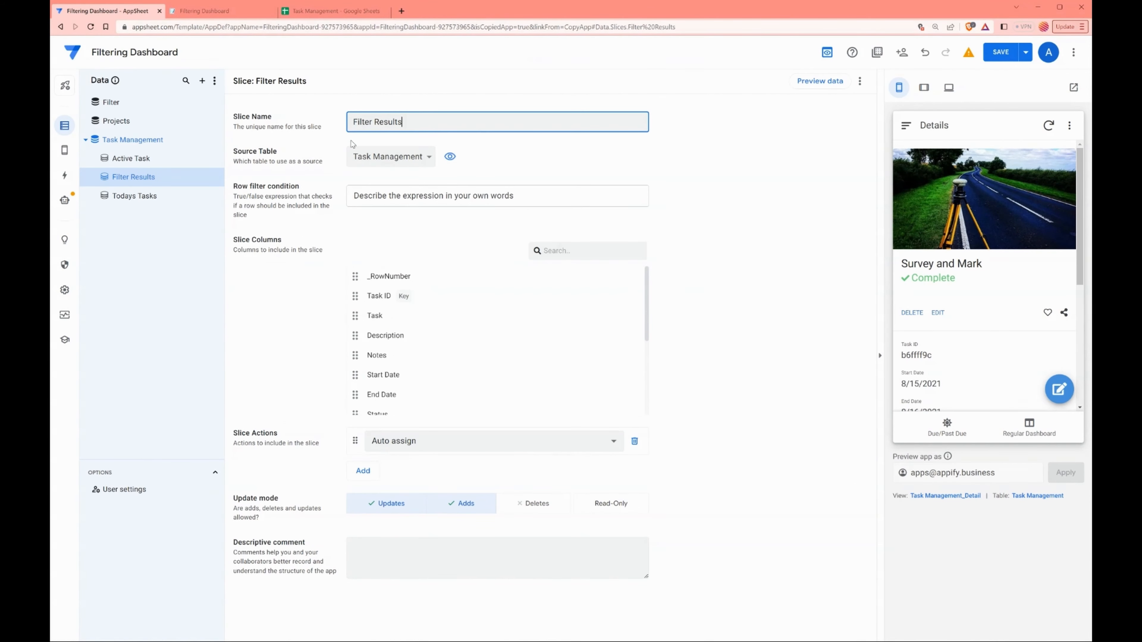
- Open the row filter condition of the Filter Results slice and start an and() expression with its parentheses on separate lines
click(359, 194)
click(407, 338)
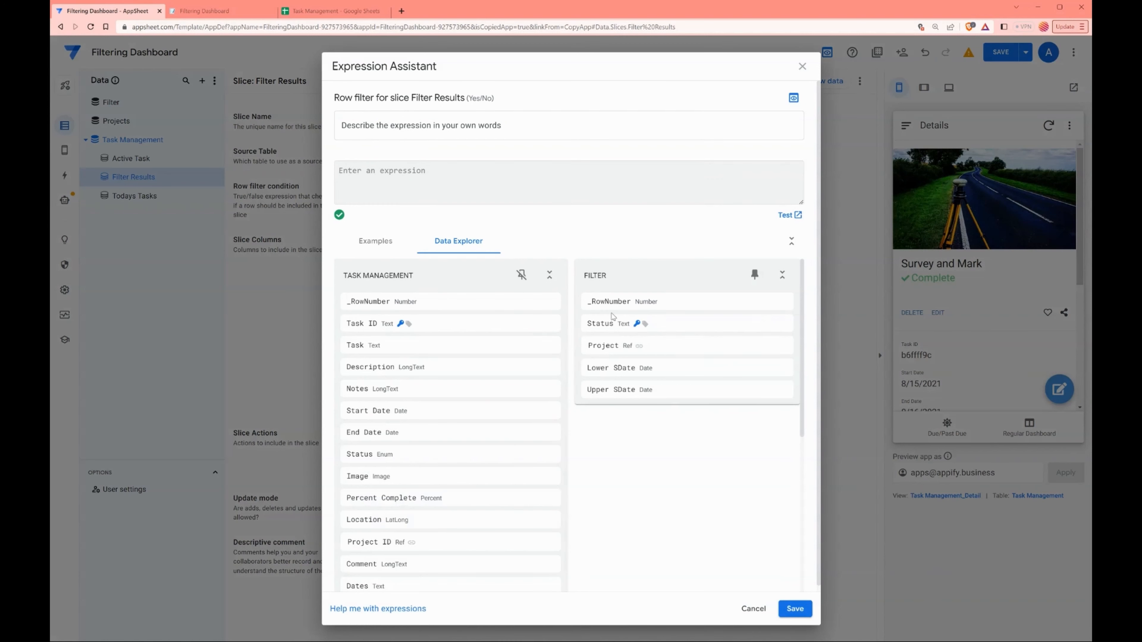
mouse_move(592, 328)
text(and()
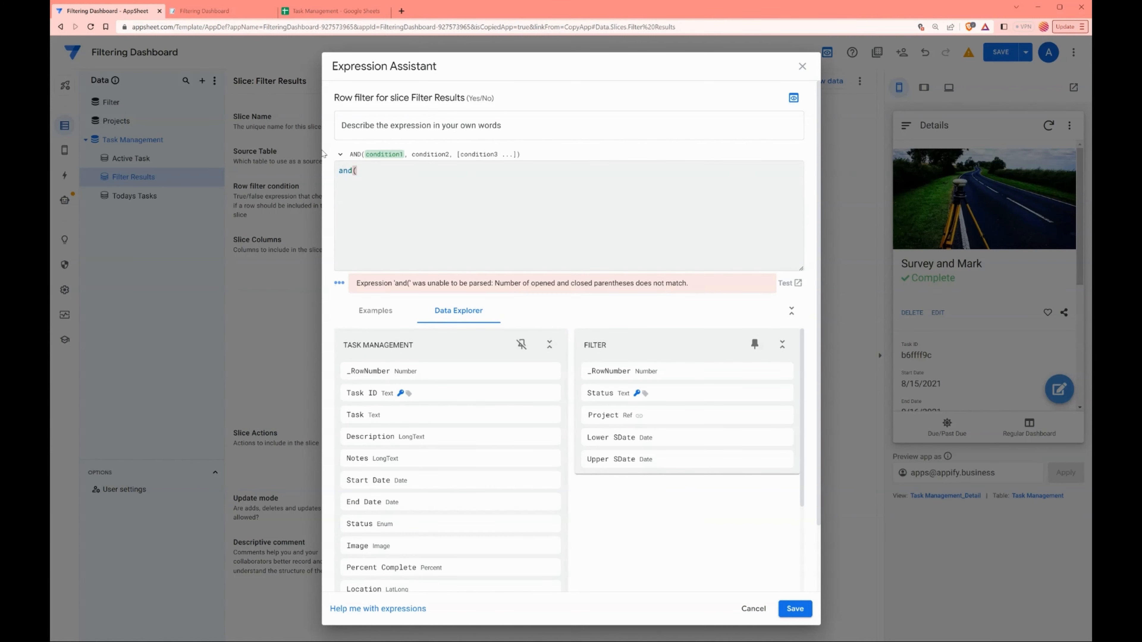
key(Return)
text())
click(372, 172)
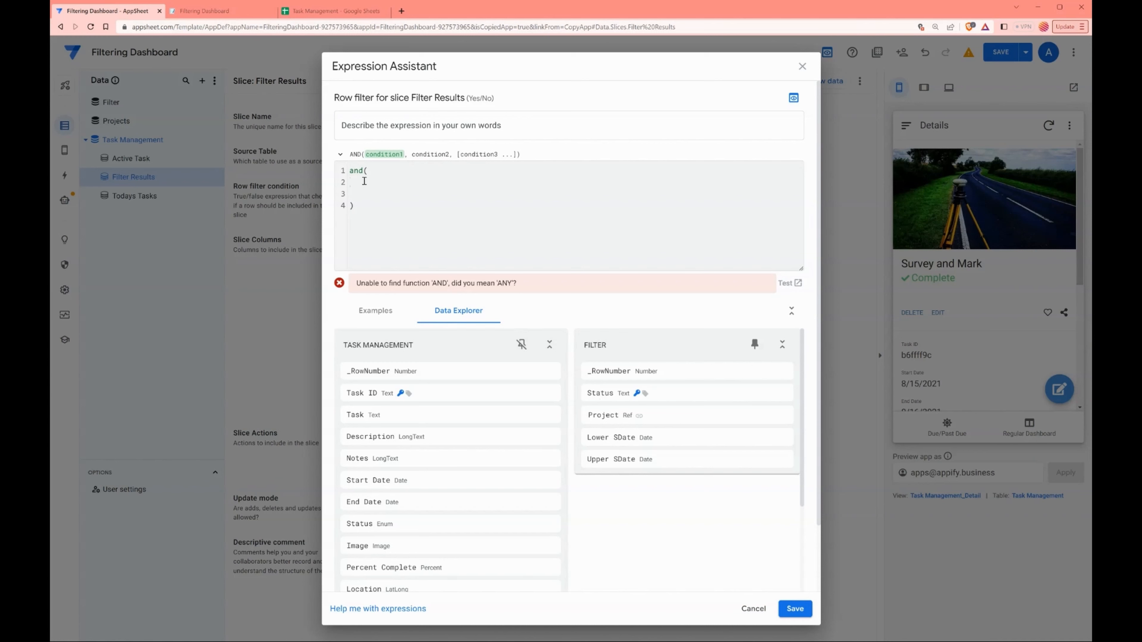
- Inside the and() expression, add the first condition [Status]=any(Filter[Status]), ending with a comma
mouse_move(379, 526)
text([Status])
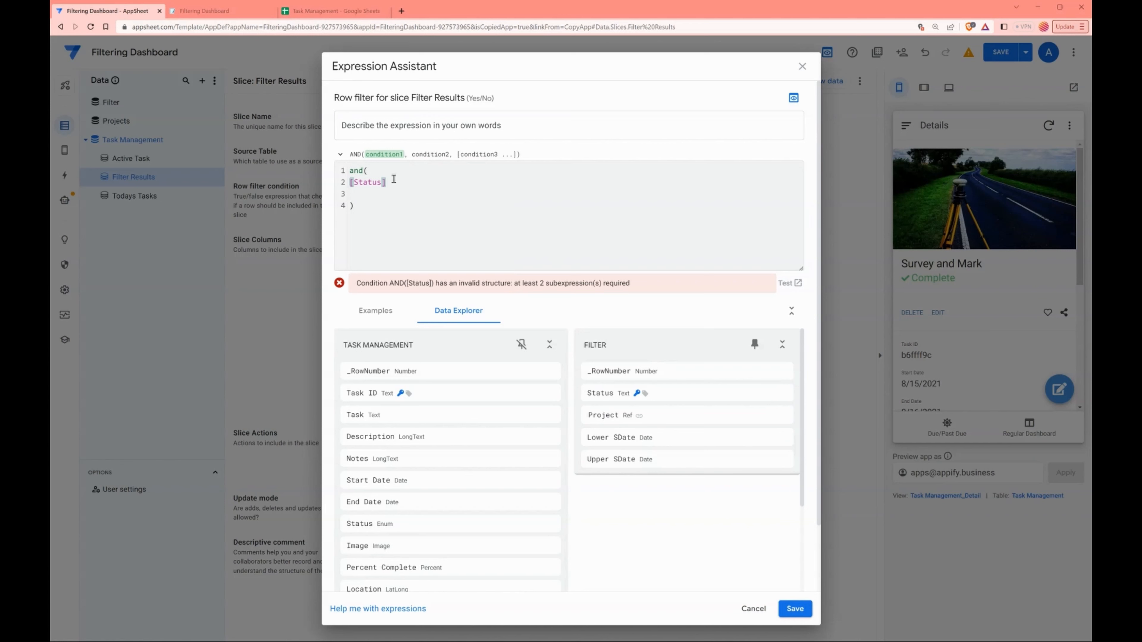
text(=)
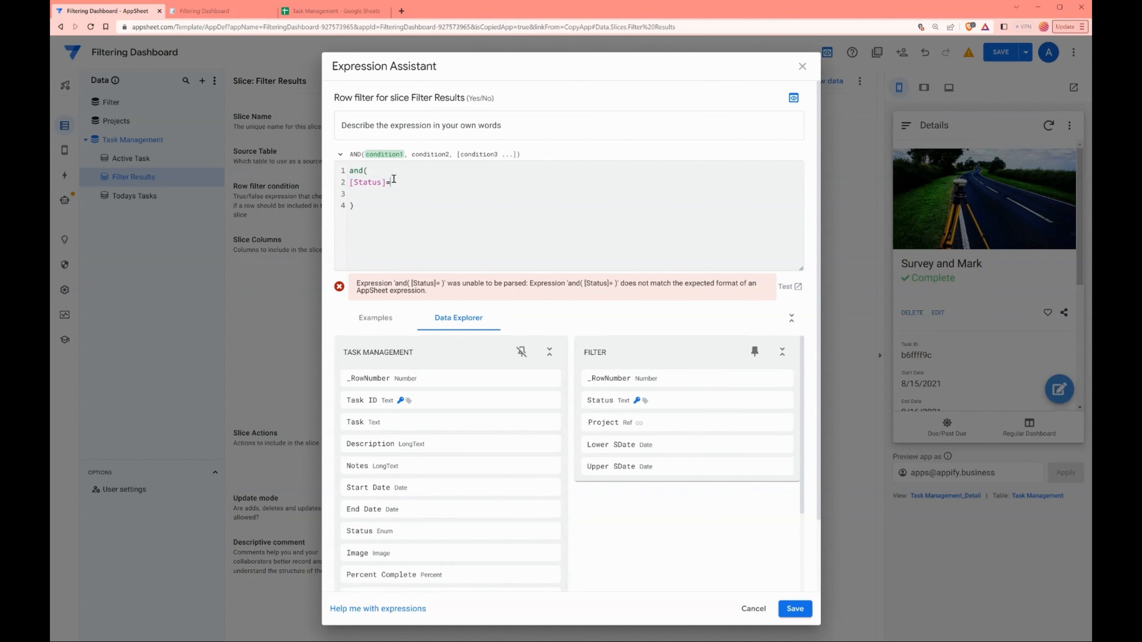
text(any()
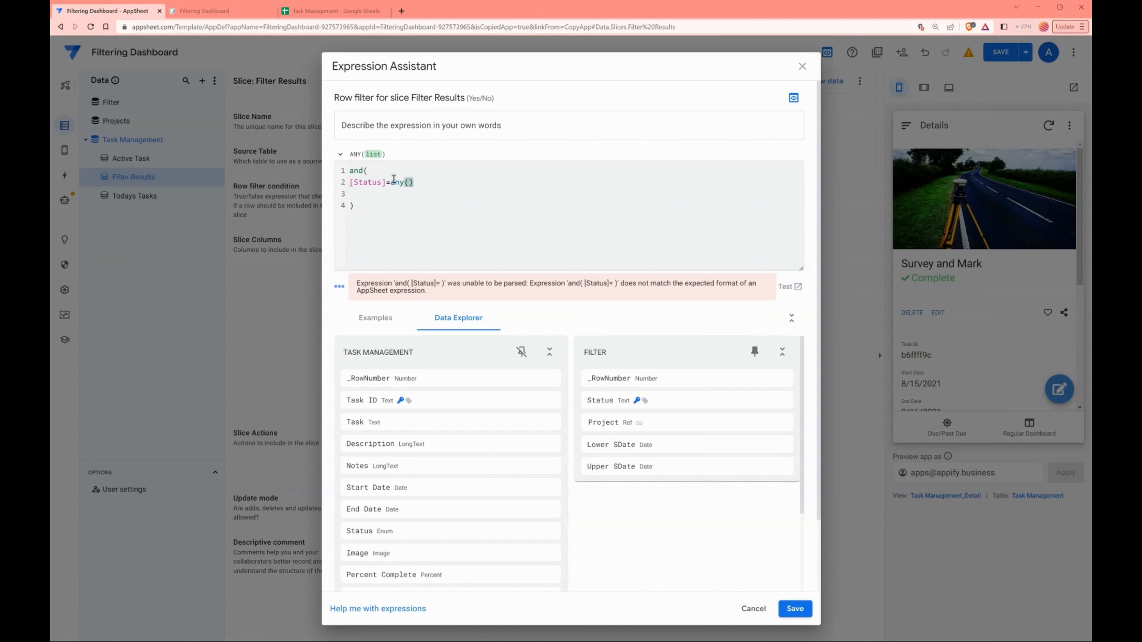
text(Filter[Status)
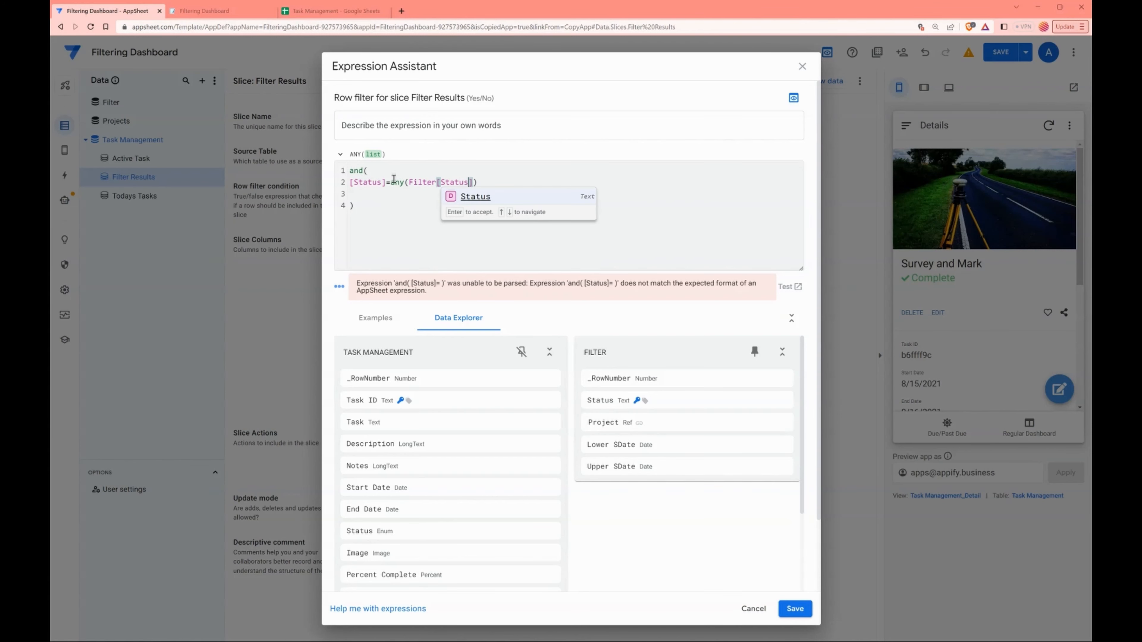
mouse_move(474, 183)
mouse_down()
mouse_move(410, 182)
mouse_move(471, 181)
mouse_up()
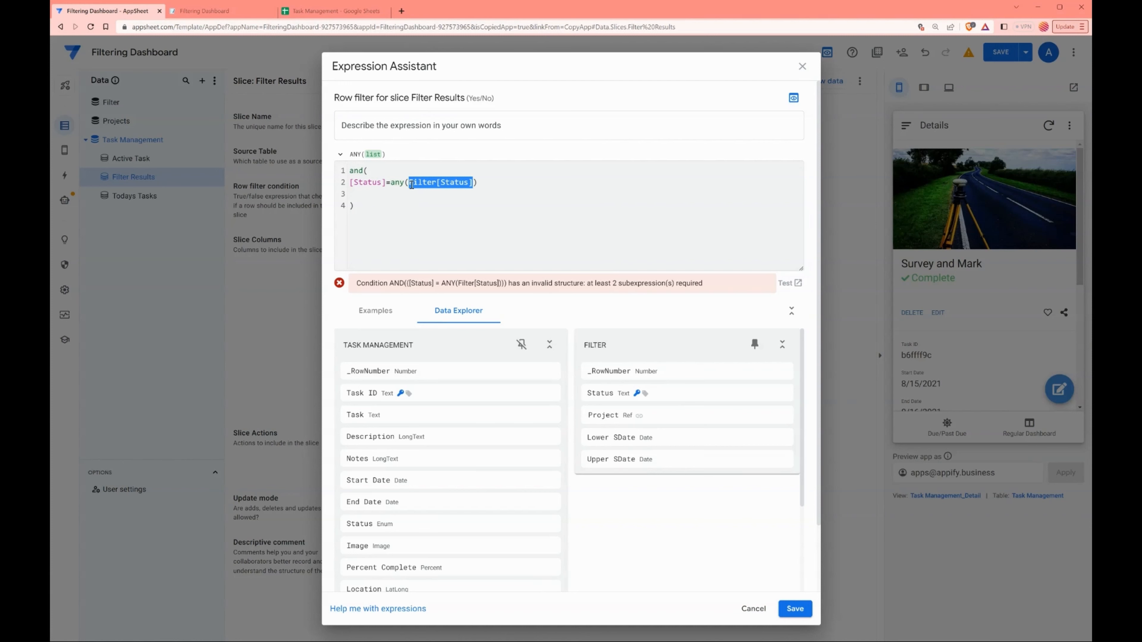
click(475, 181)
drag(391, 182, 475, 186)
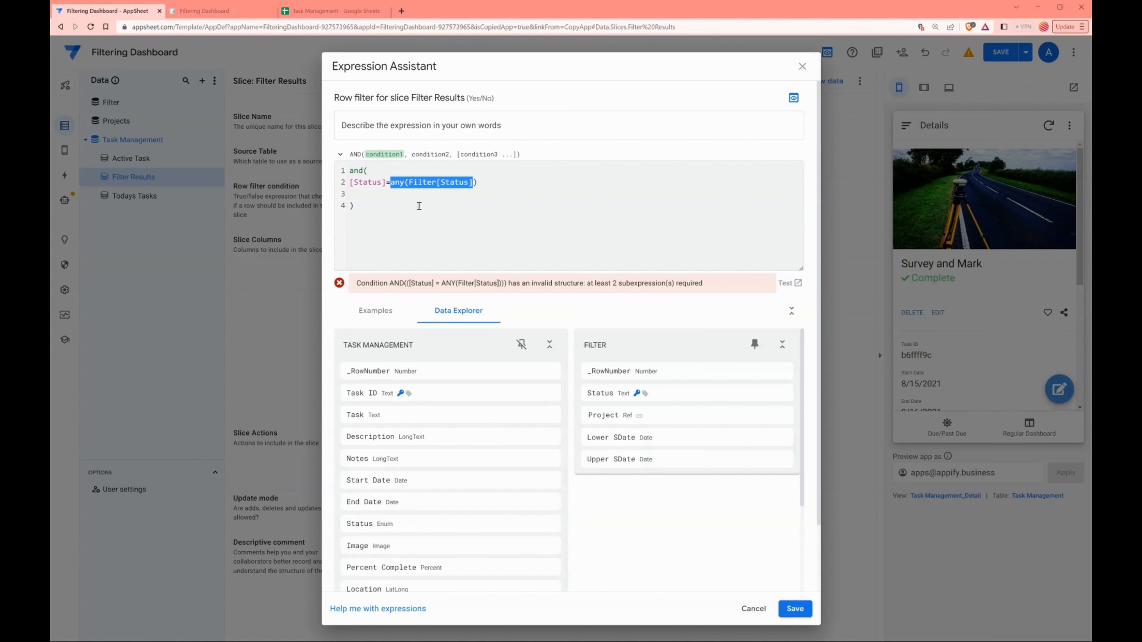
click(474, 183)
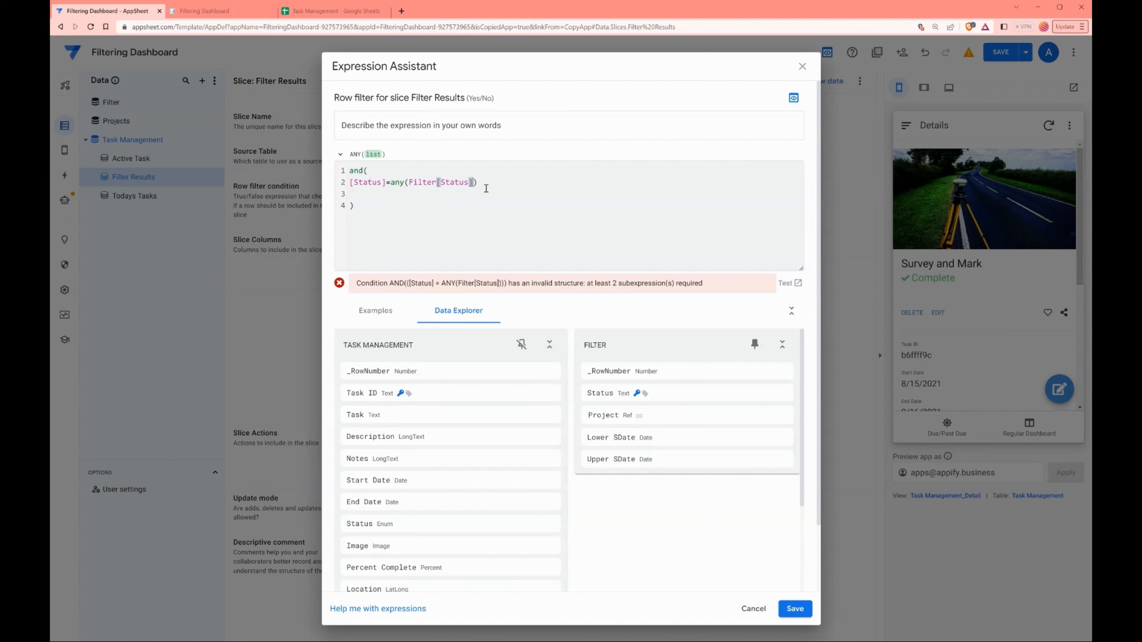
click(492, 182)
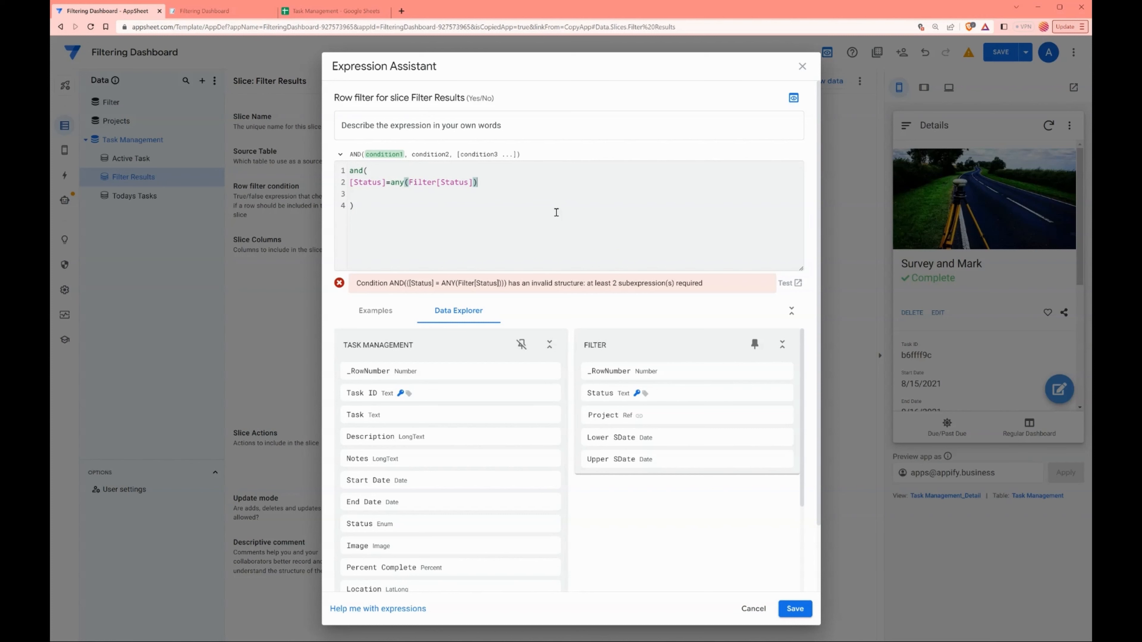
text(,)
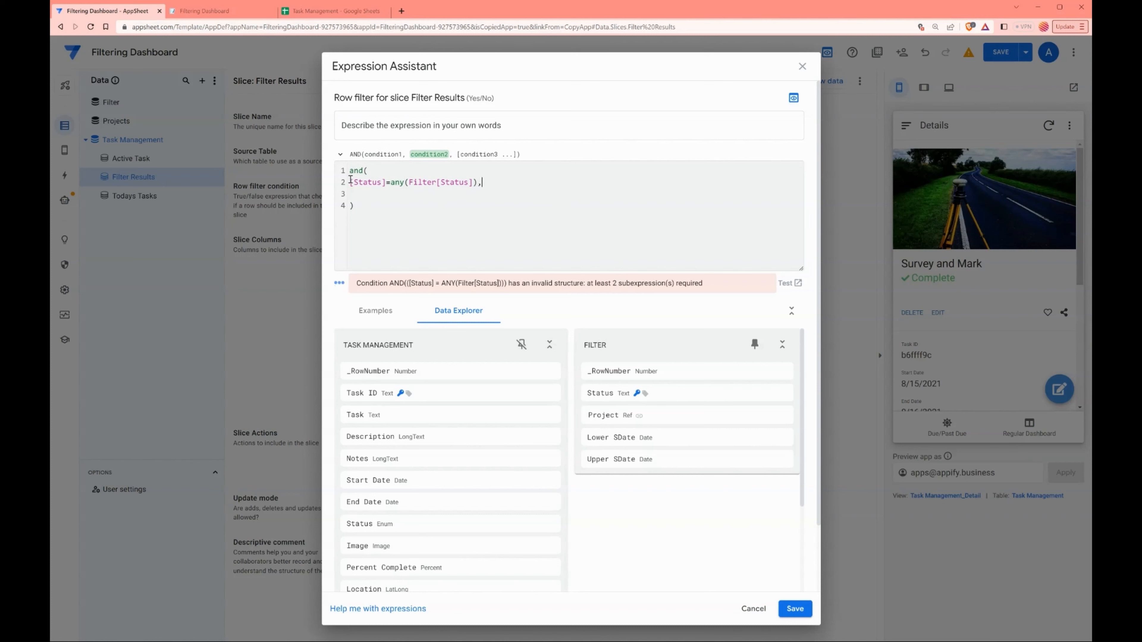
drag(348, 184, 482, 183)
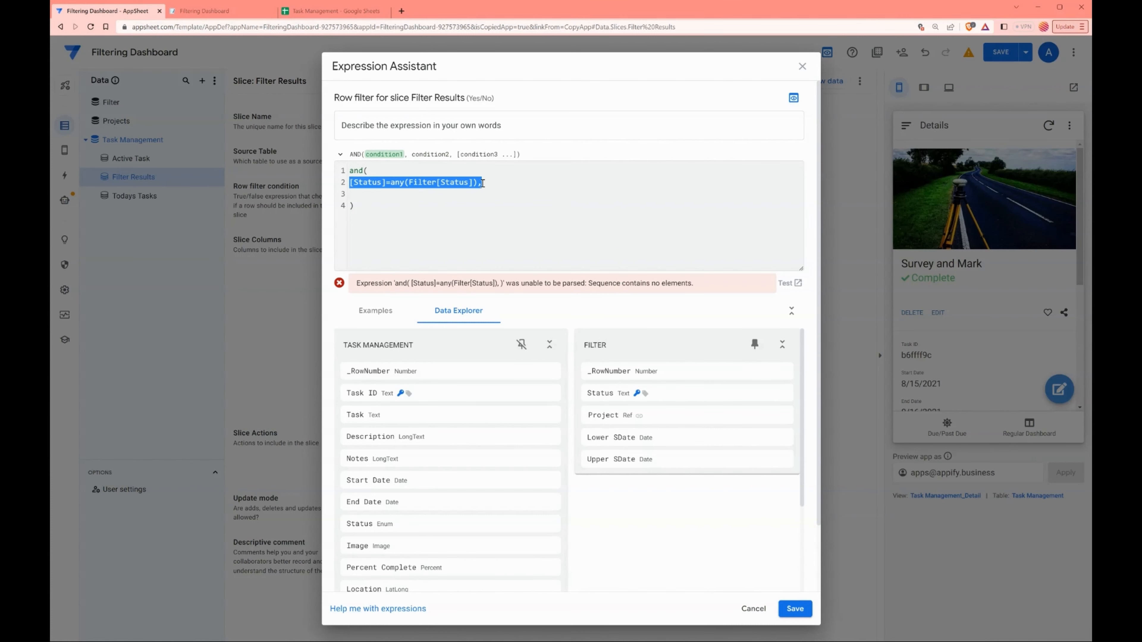
click(381, 182)
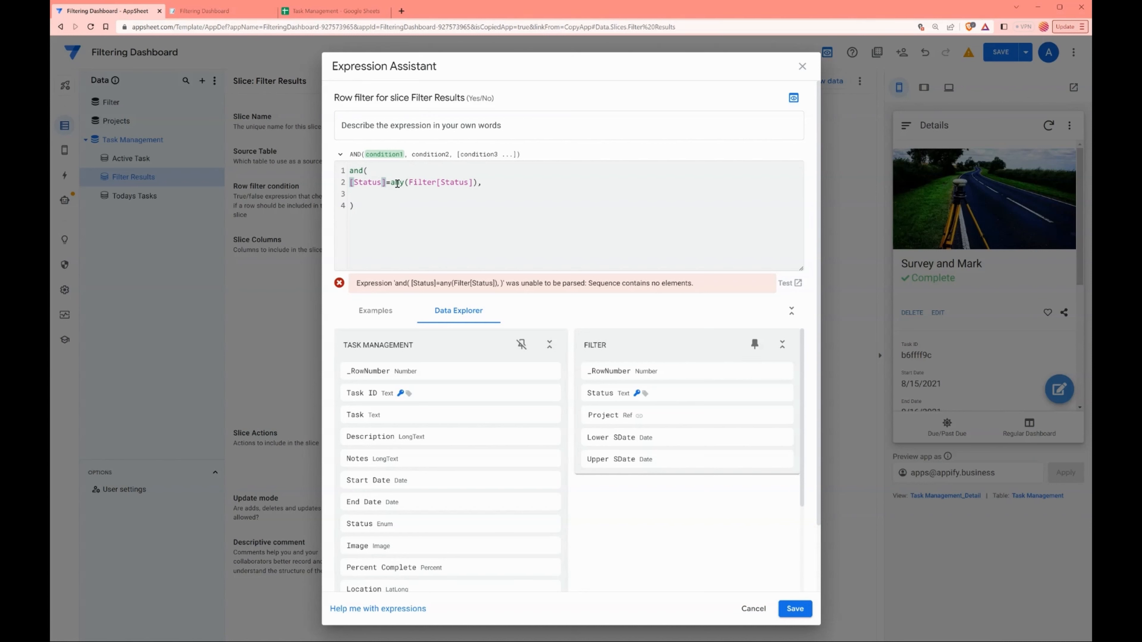
drag(470, 182, 401, 185)
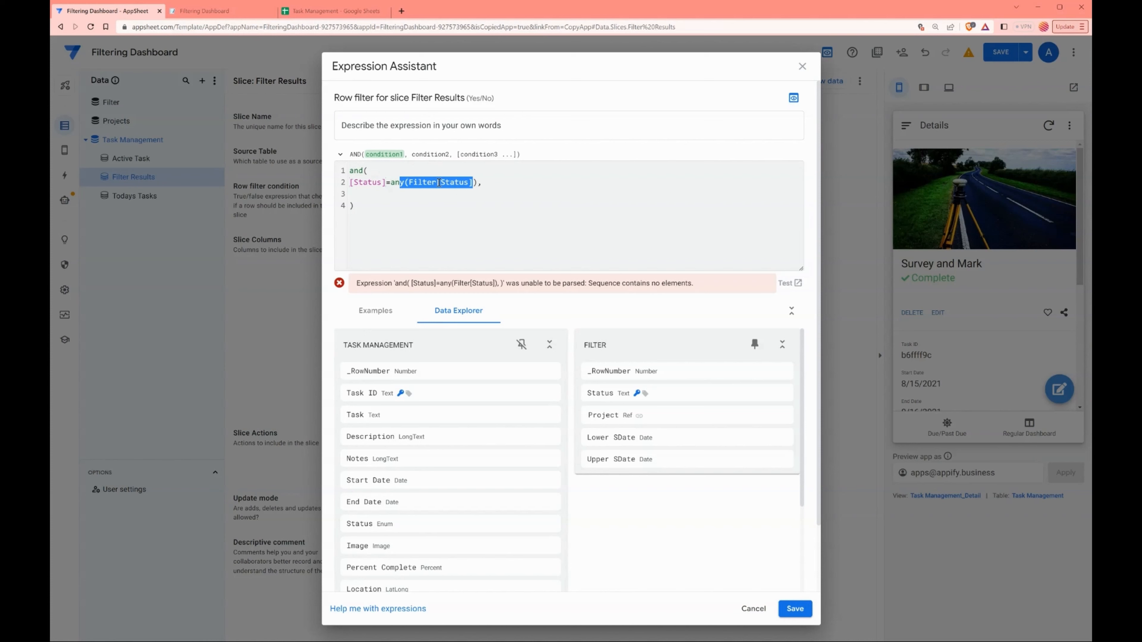
click(484, 183)
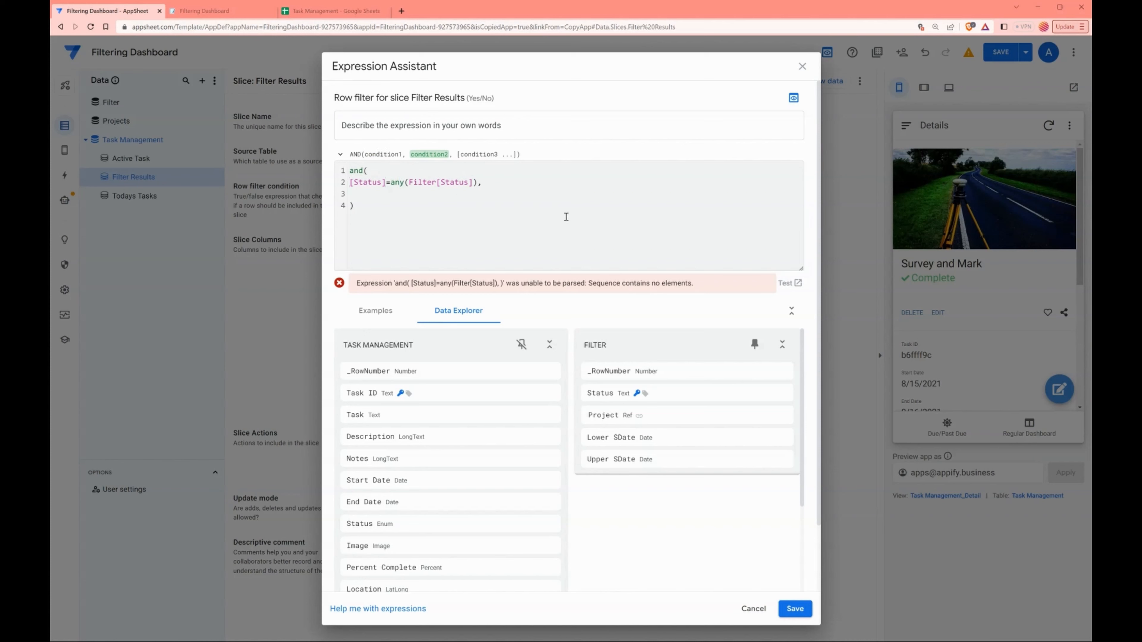
- On a new line of the expression, add the condition [Project ID]=any(Filter[Project]), ending with a comma
key(Return)
text([Project ID])
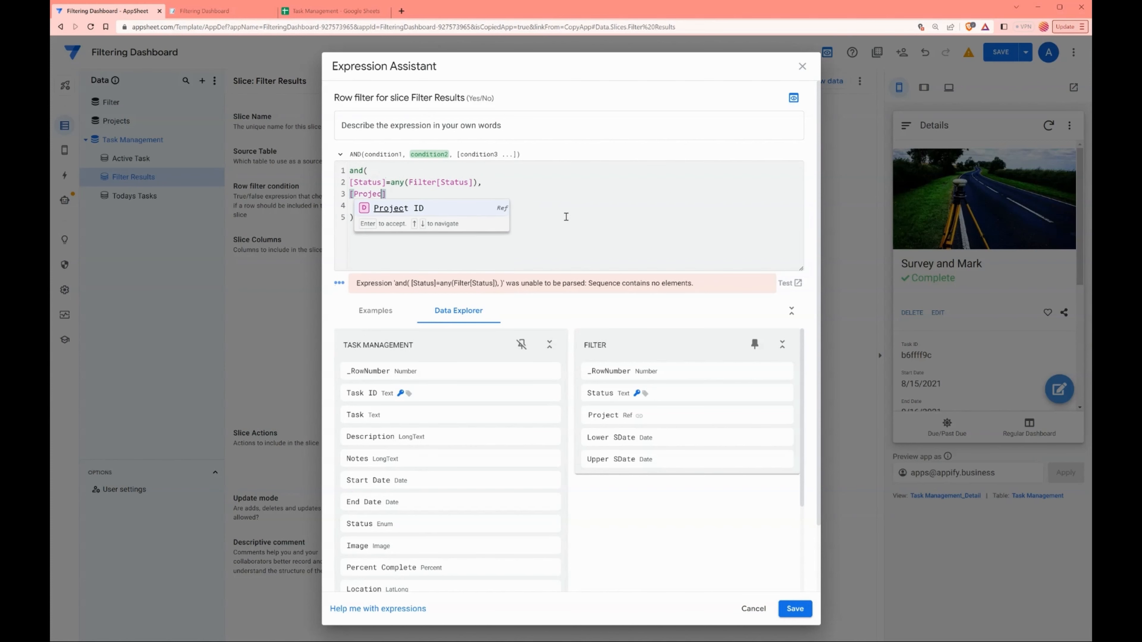
text(=a)
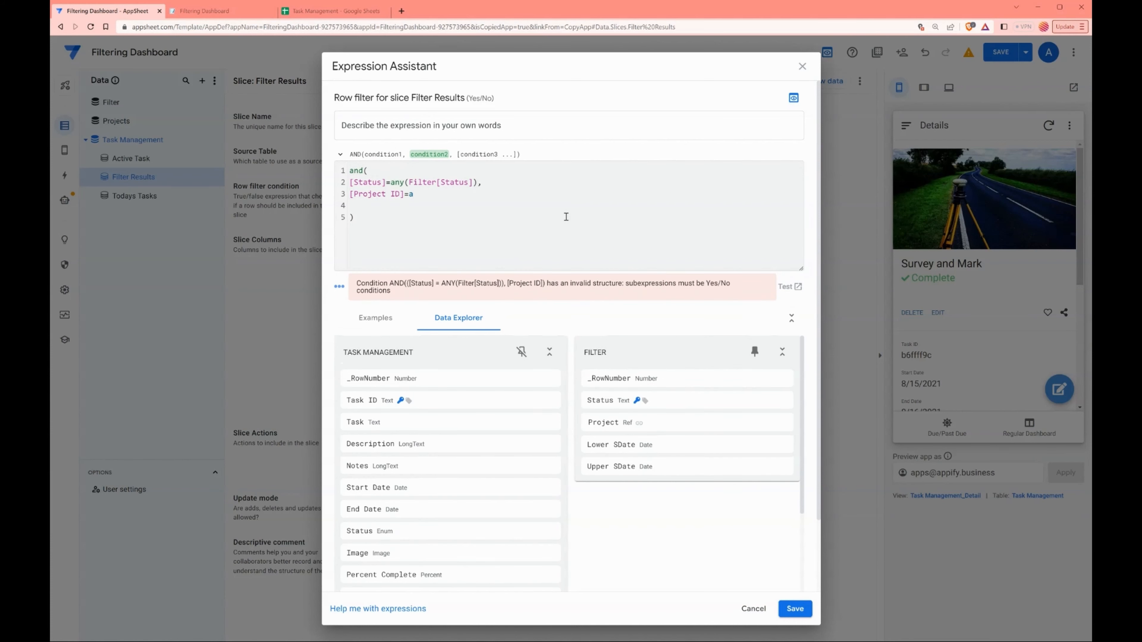
text(ny()
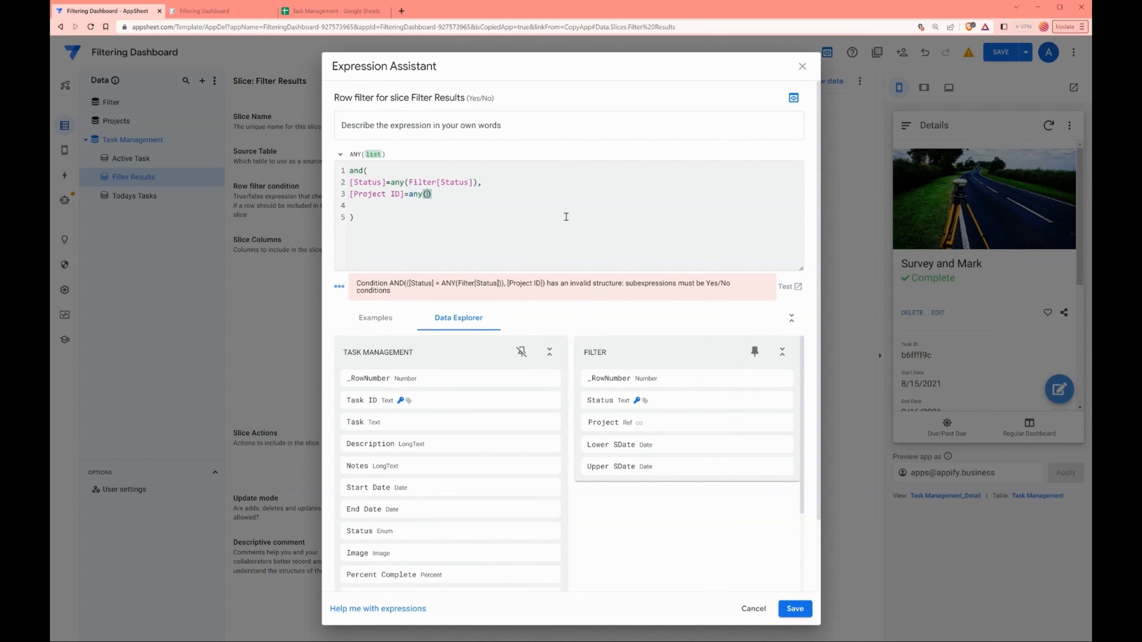
text(Filter[Project]),)
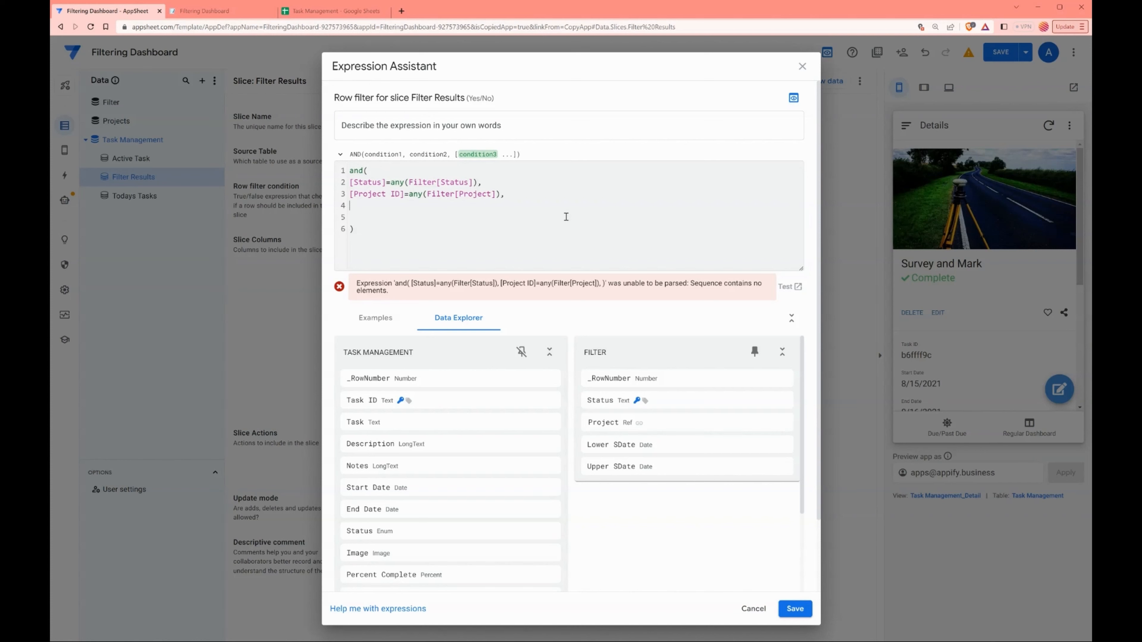
- Add the lower date condition [Start Date]>=any(Filter[Lower SDate]), ending with a comma
text([Start Dat)
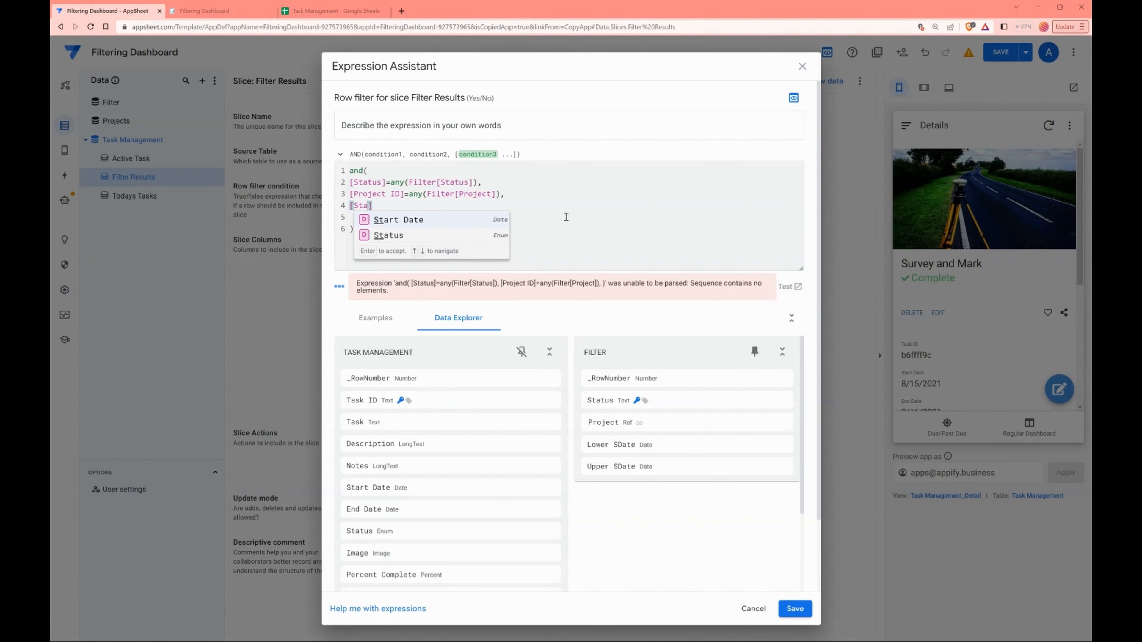
text(e])
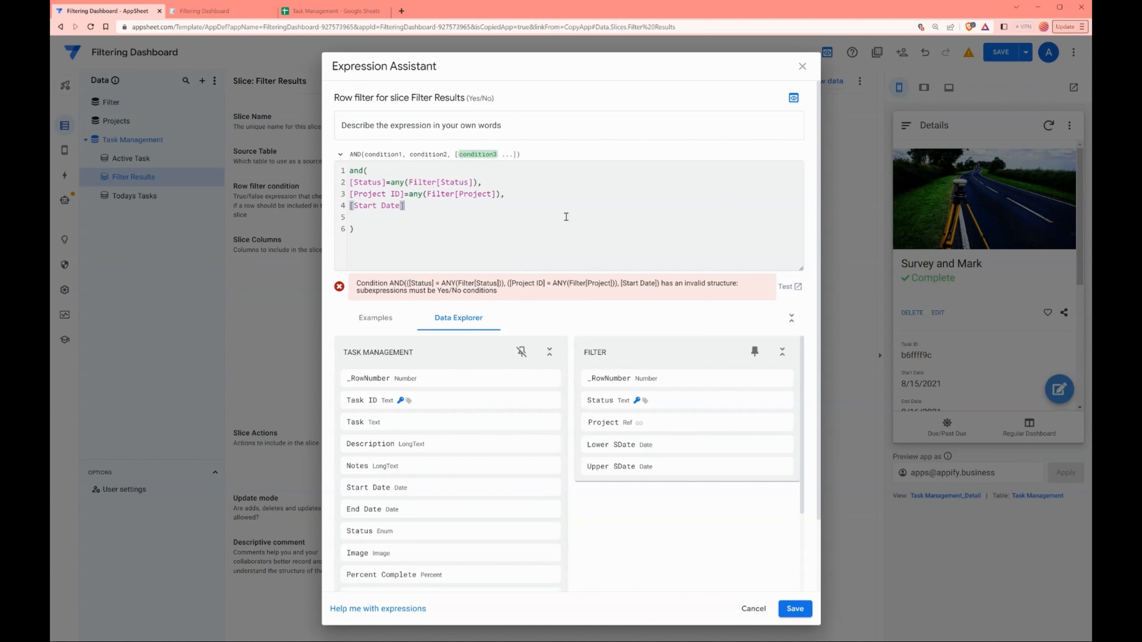
text(>)
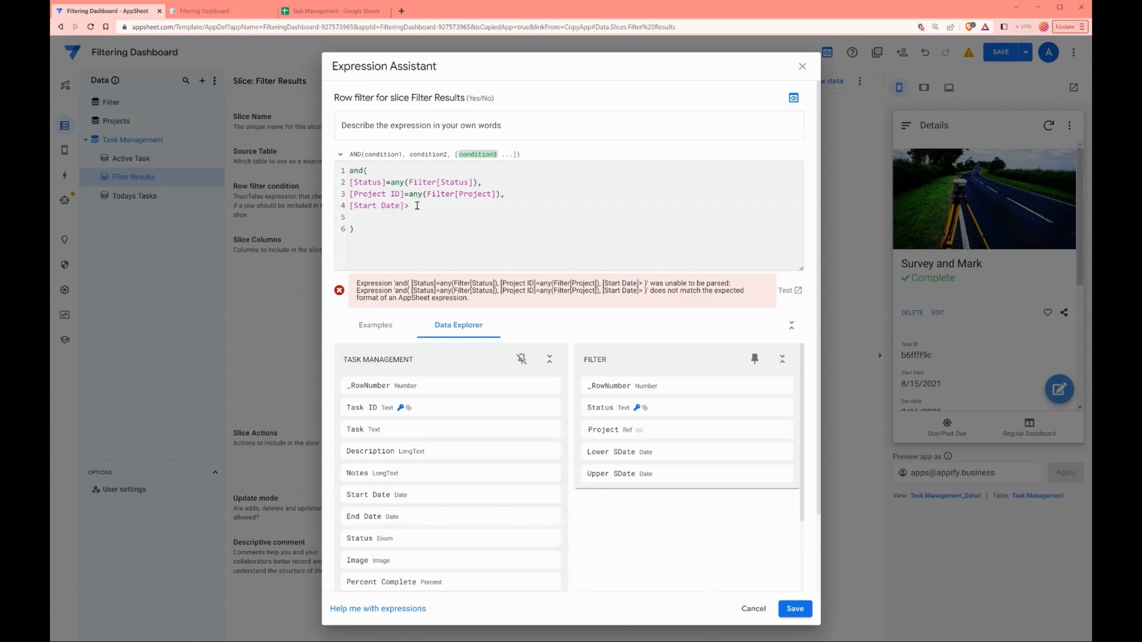
text(any()
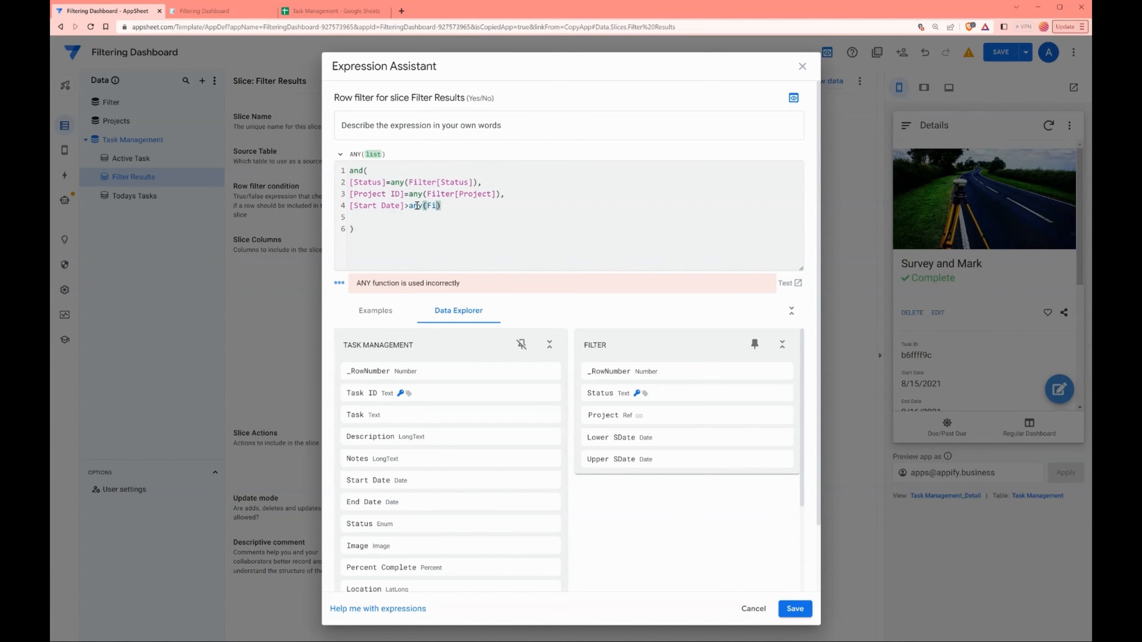
text(Filter[Lower SDate)
key(End)
text(,)
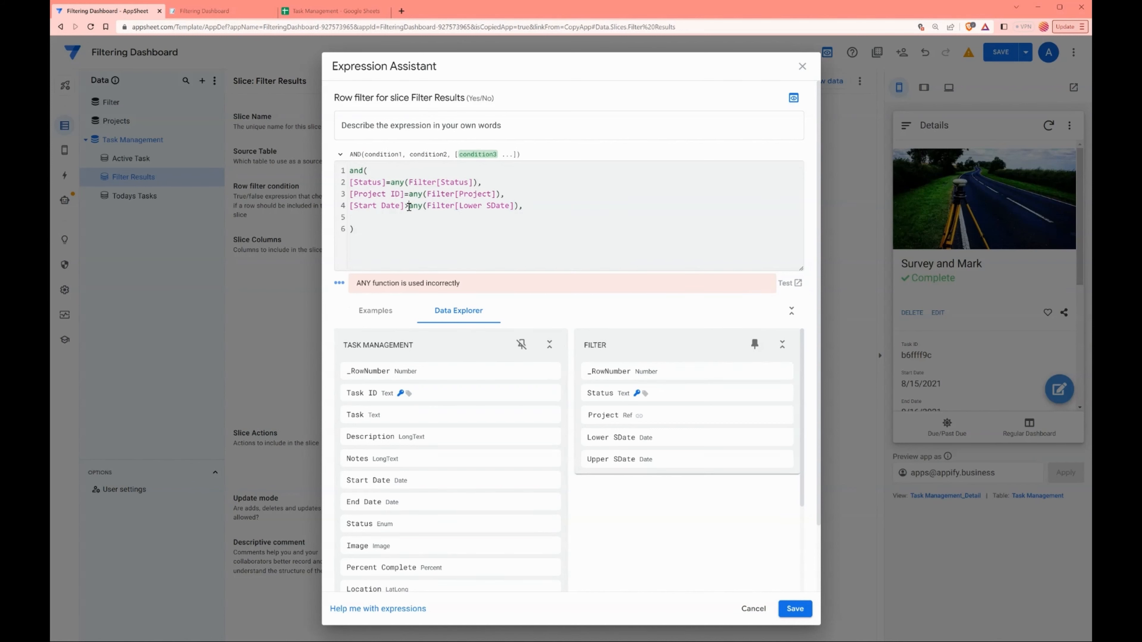
click(409, 207)
text(=)
- Add the last condition [Start Date]<=any(Filter[Upper SDate]) on a new line and remove the blank line before the closing parenthesis
click(536, 202)
key(Return)
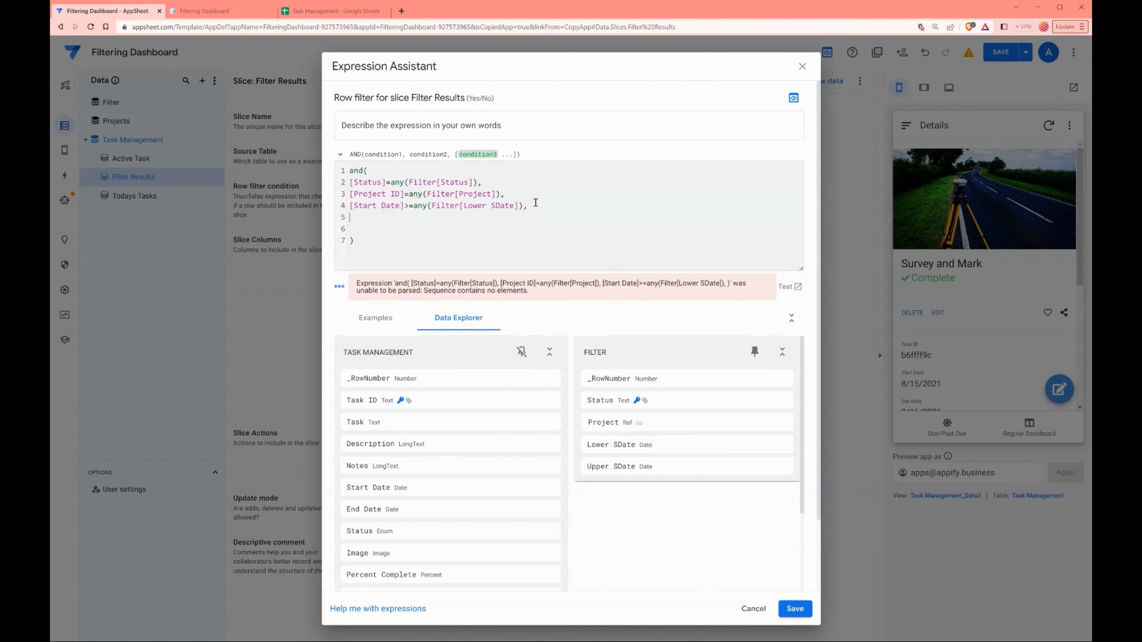
text([Start Date])
key(Down)
key(Up)
text(<=any([F)
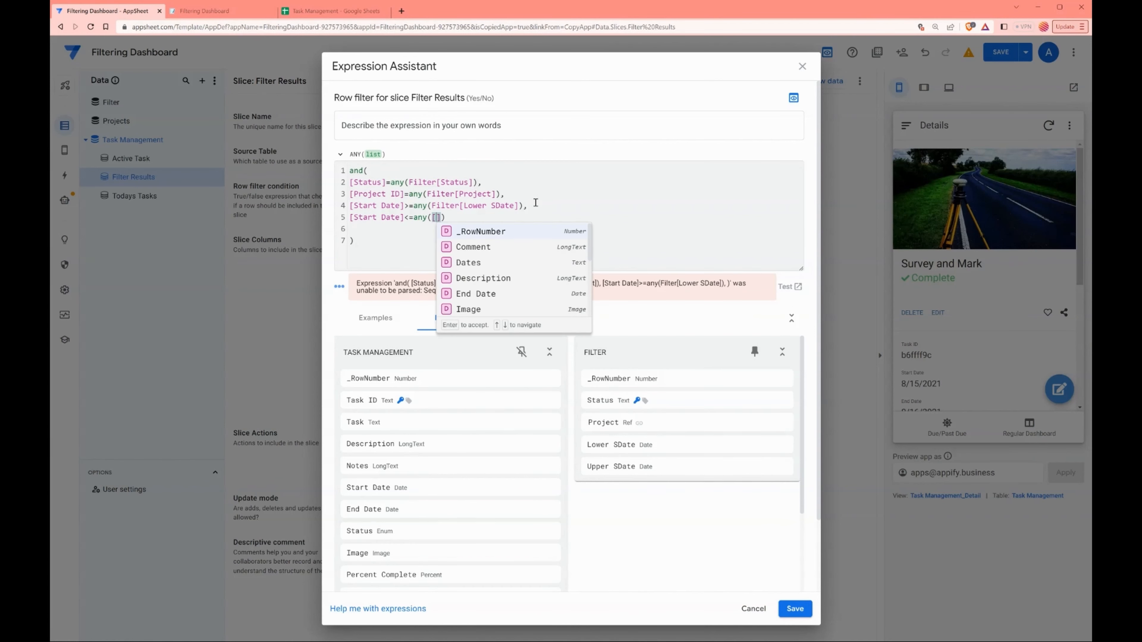
key(BackSpace)
key(BackSpace)
text(Filt)
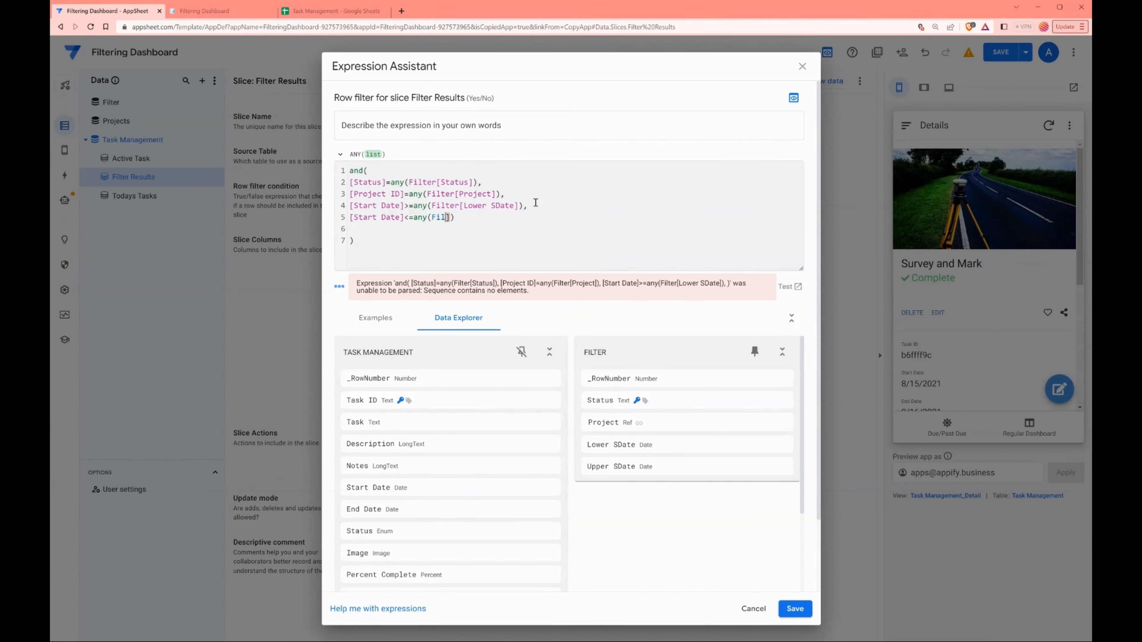
text(er[Up)
key(Return)
key(End)
key(Delete)
- Review the two Start Date conditions and the complete row filter expression
drag(351, 205, 542, 216)
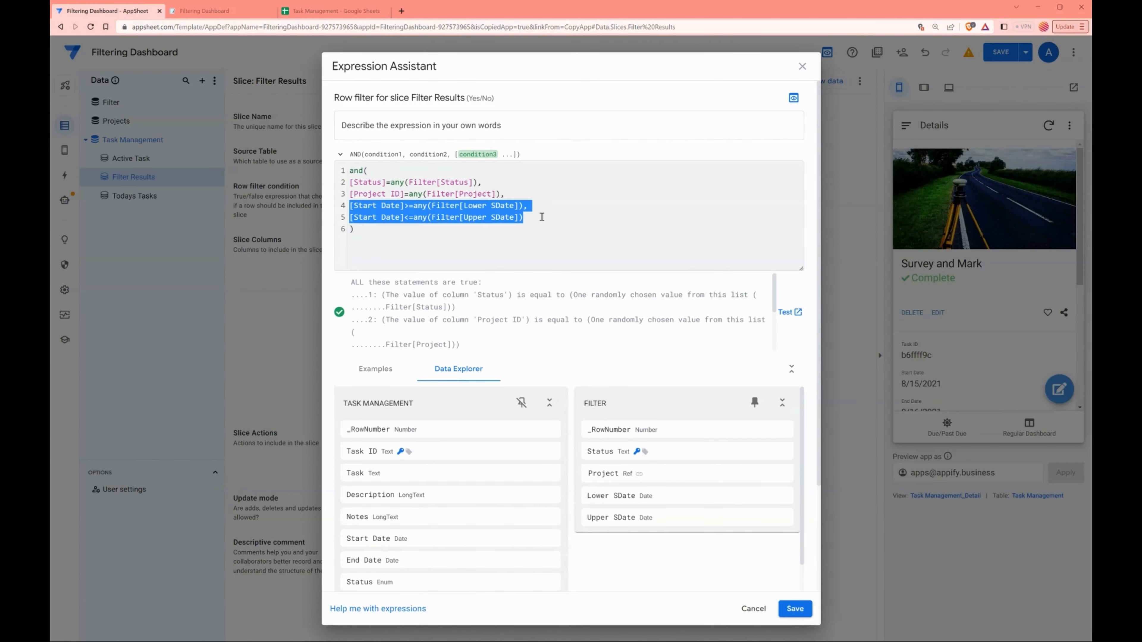
click(435, 219)
drag(349, 207, 409, 205)
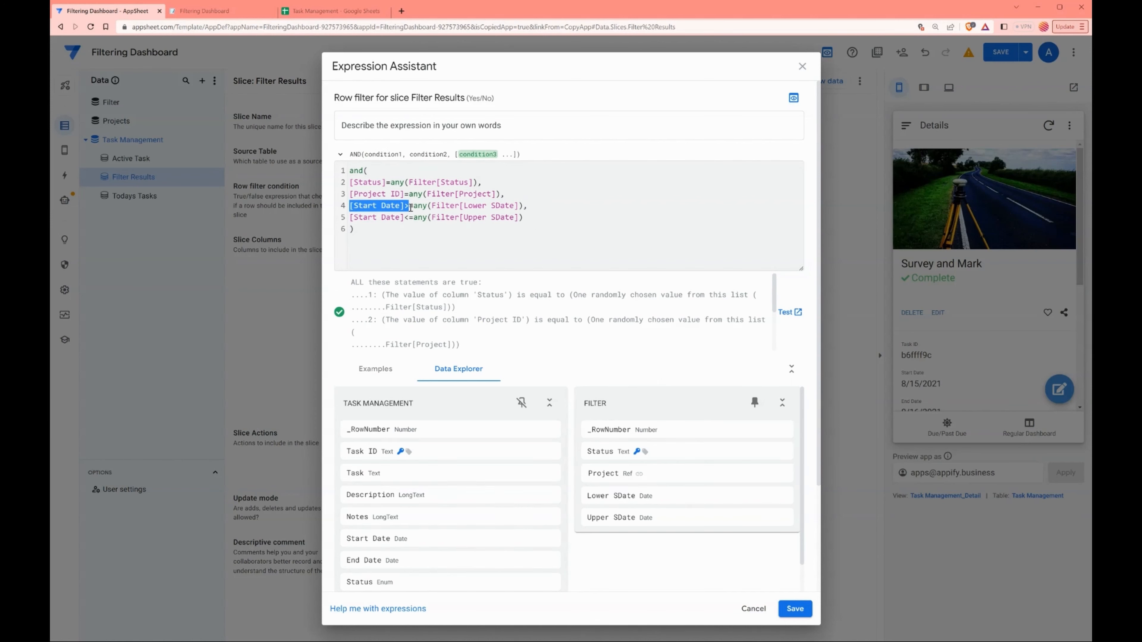
click(410, 207)
drag(523, 207, 412, 207)
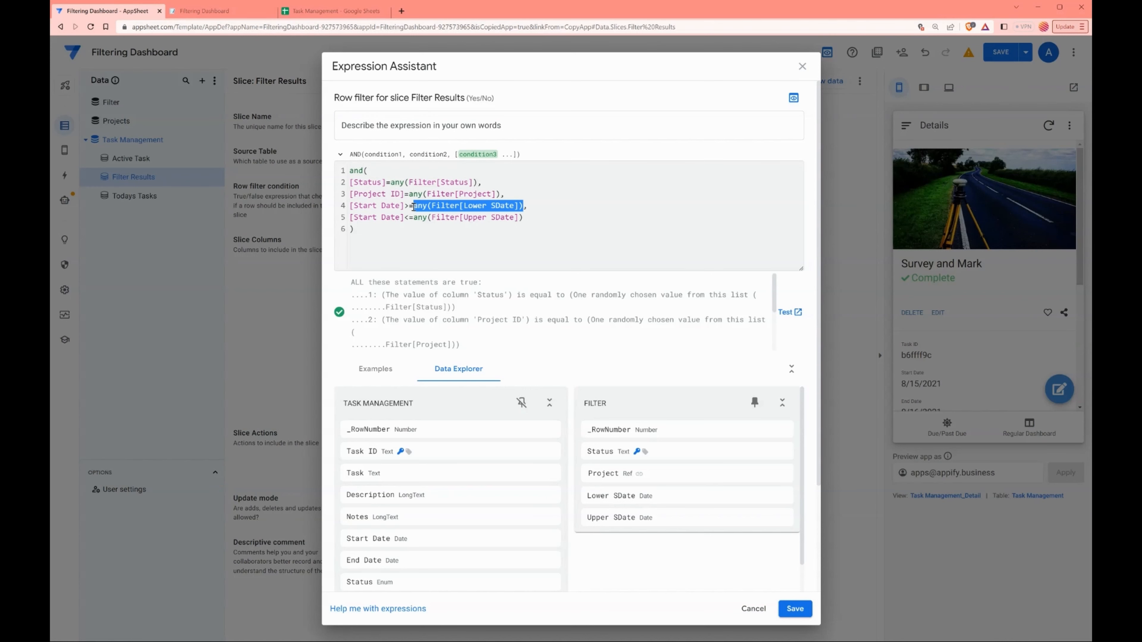
click(372, 216)
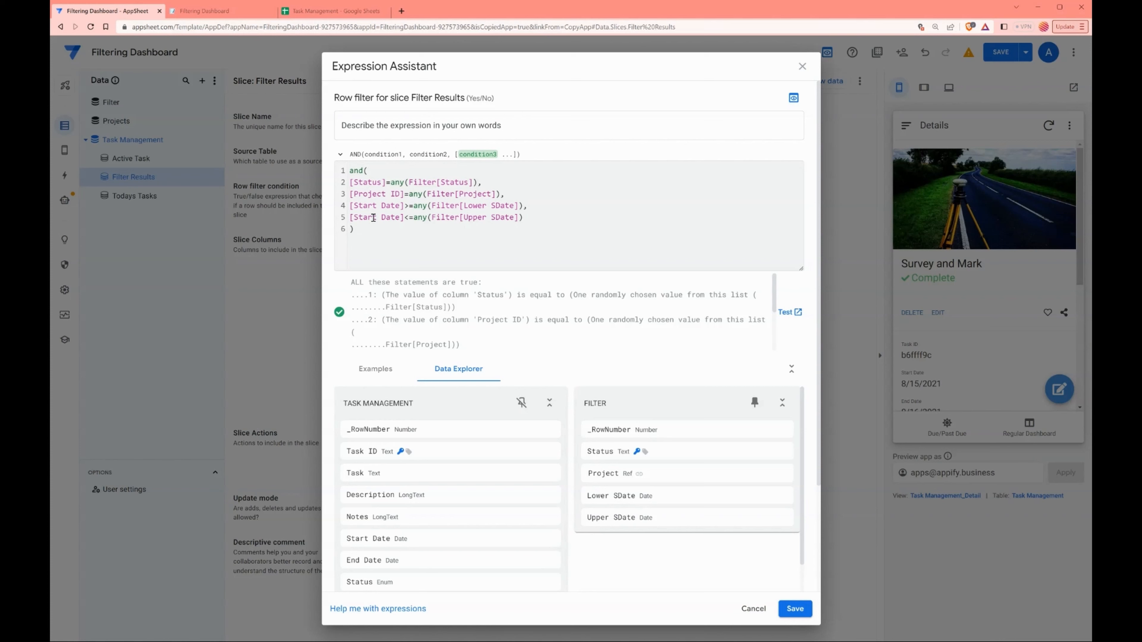
drag(404, 218, 527, 218)
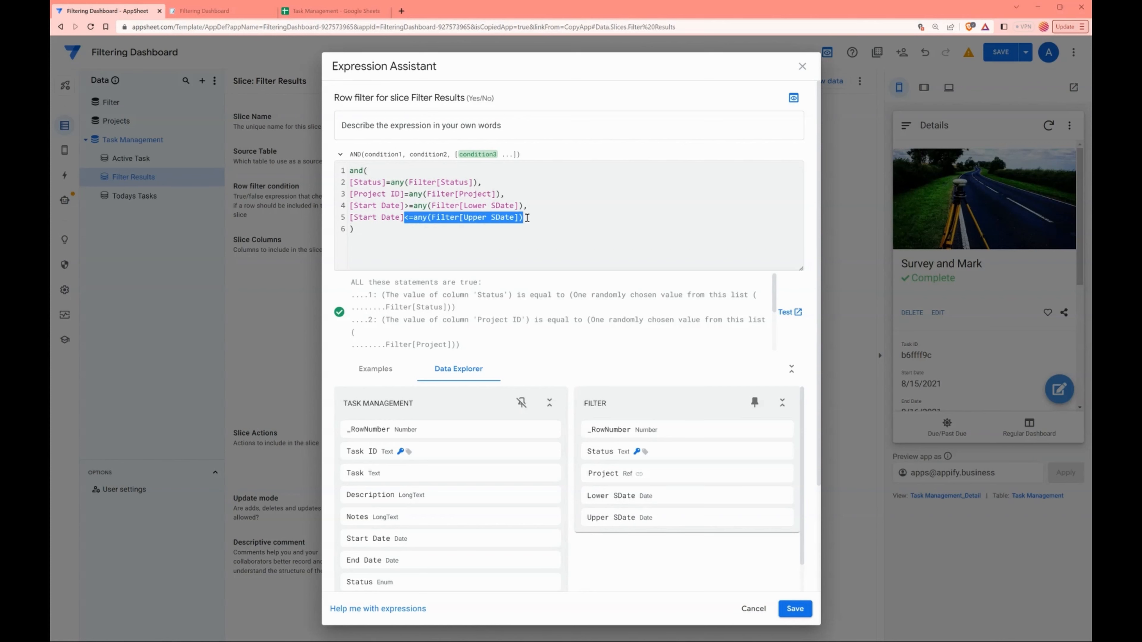
click(524, 222)
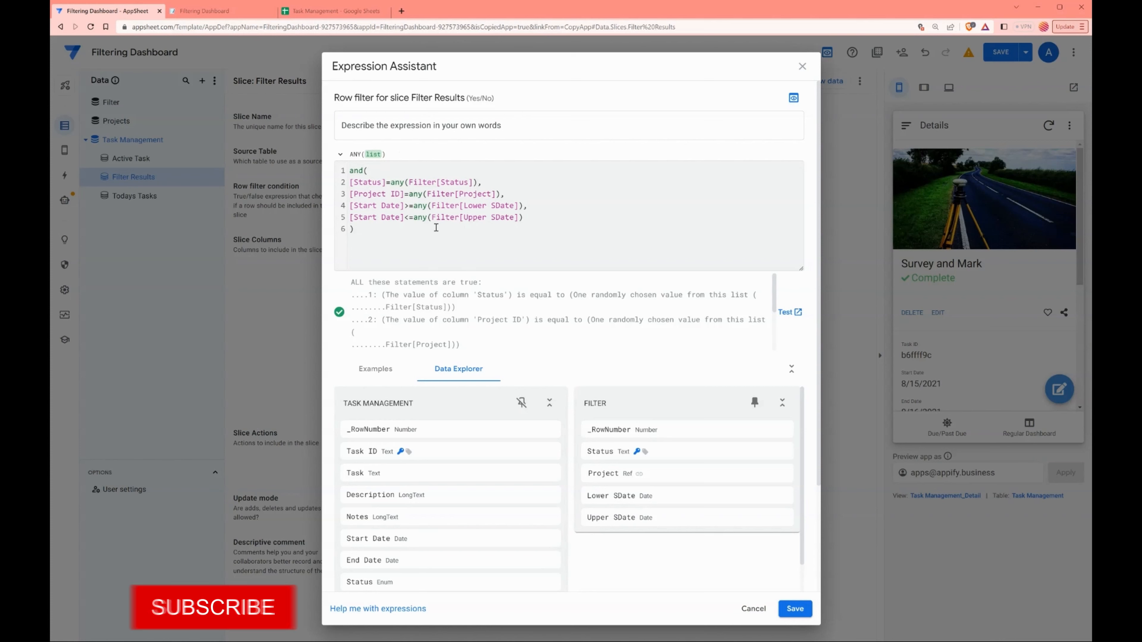
click(353, 171)
drag(353, 171, 484, 235)
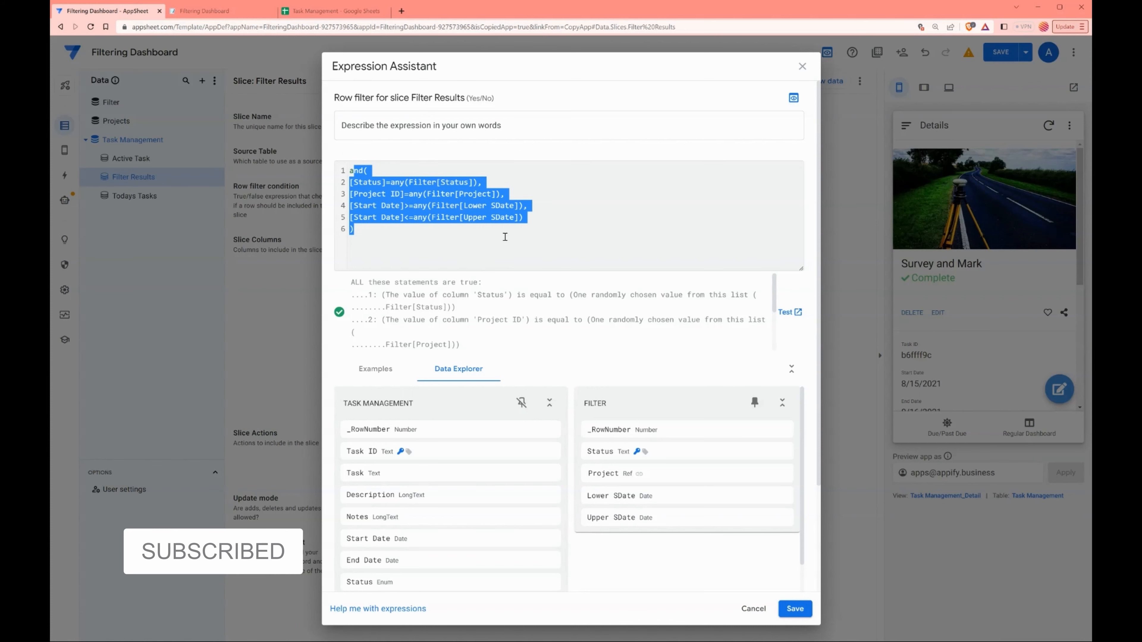
- Create a primary navigation view named Filtered Tasks that uses the Filter Results slice as its data
click(529, 219)
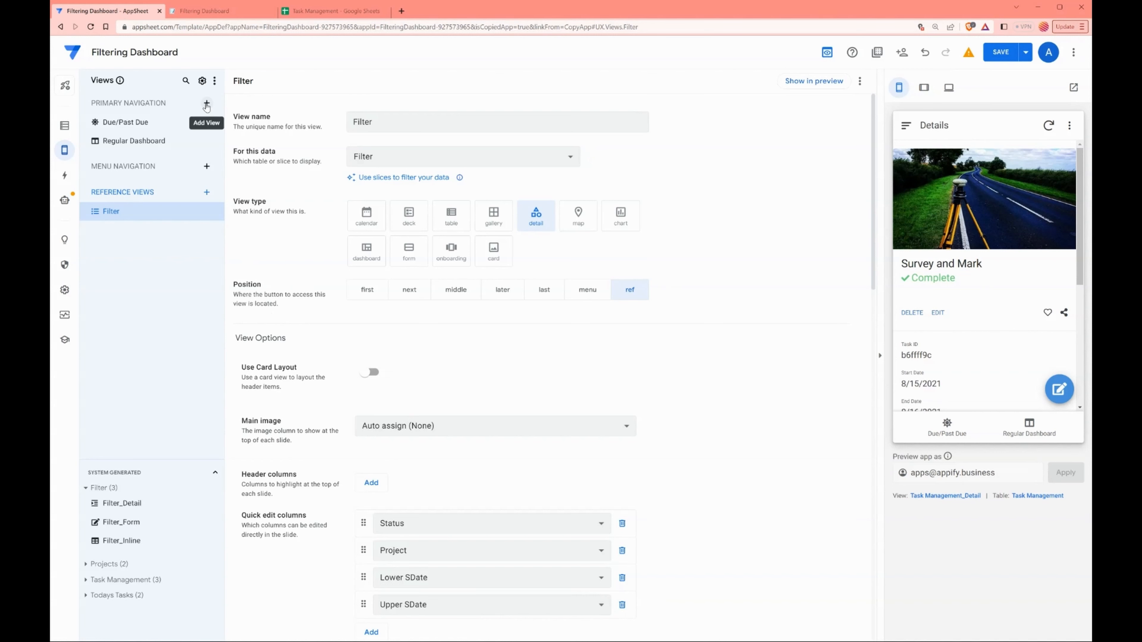
click(206, 104)
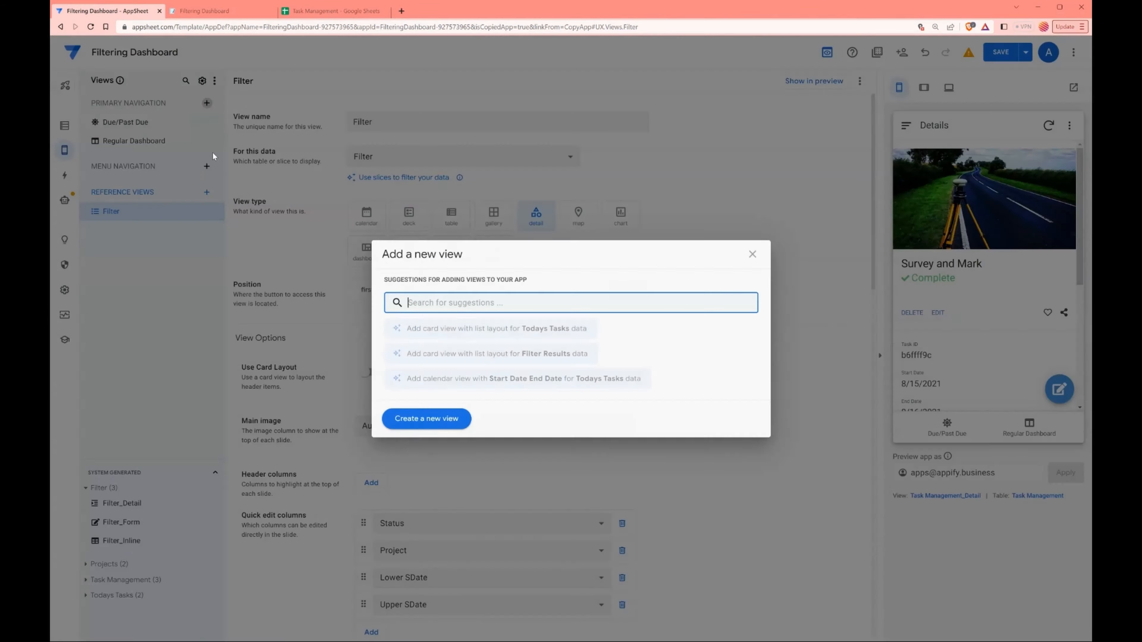
click(443, 421)
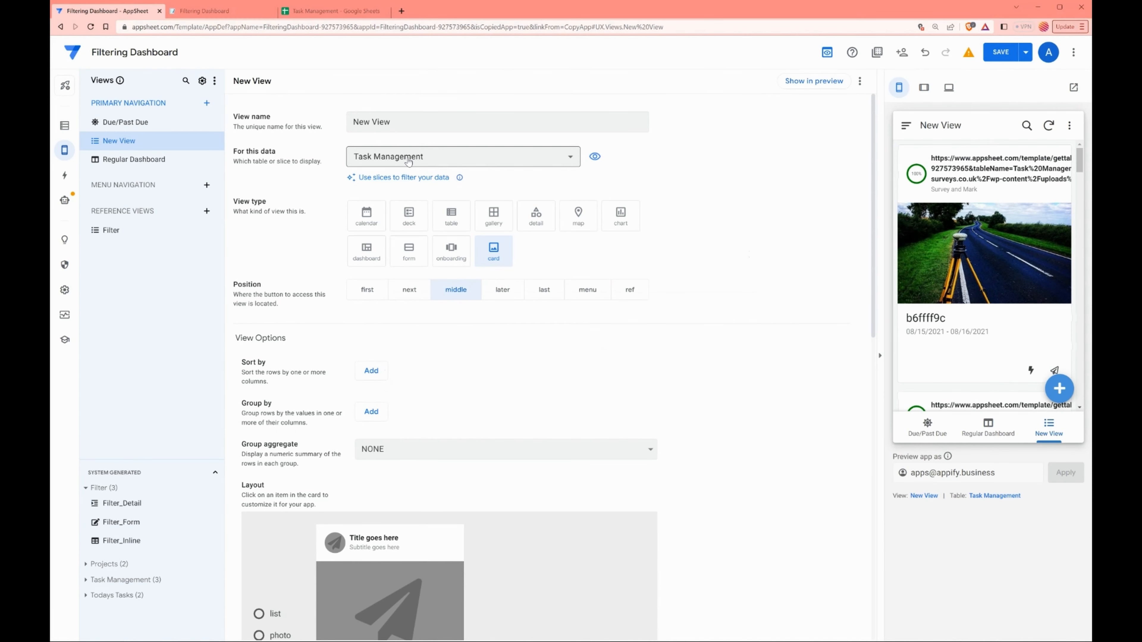
drag(395, 122, 325, 115)
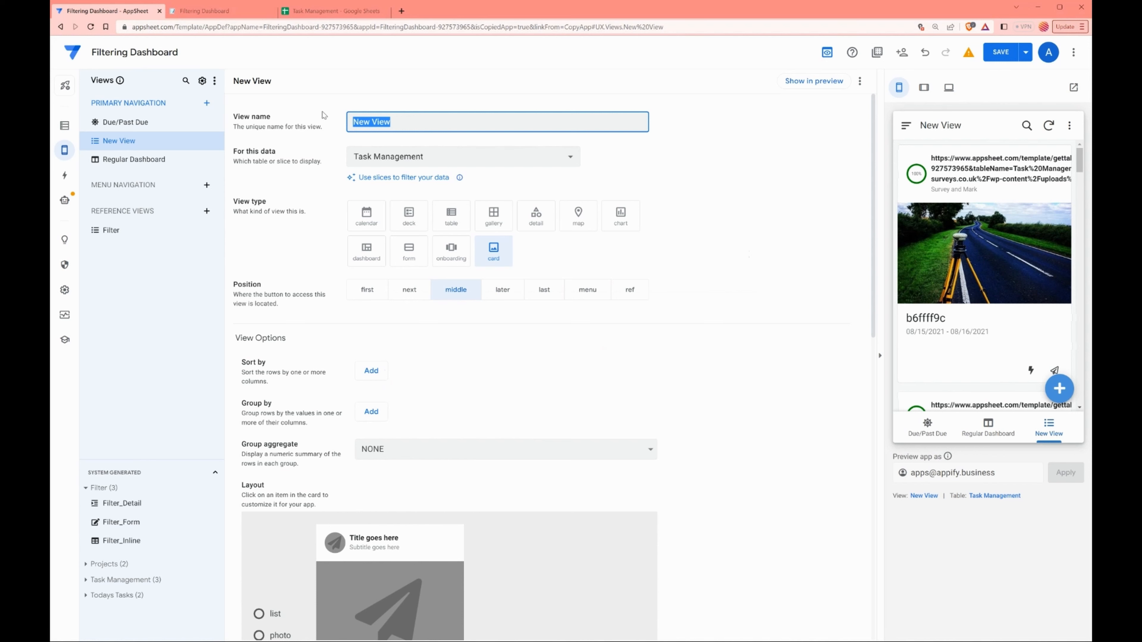
text(Filtered DTasks)
click(383, 158)
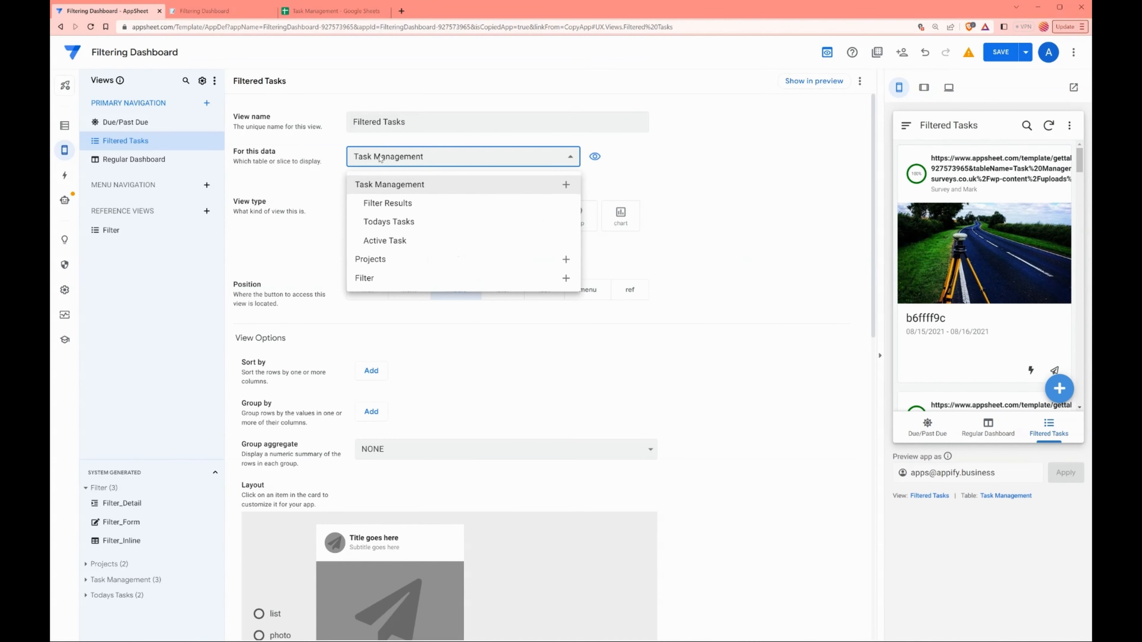
click(378, 206)
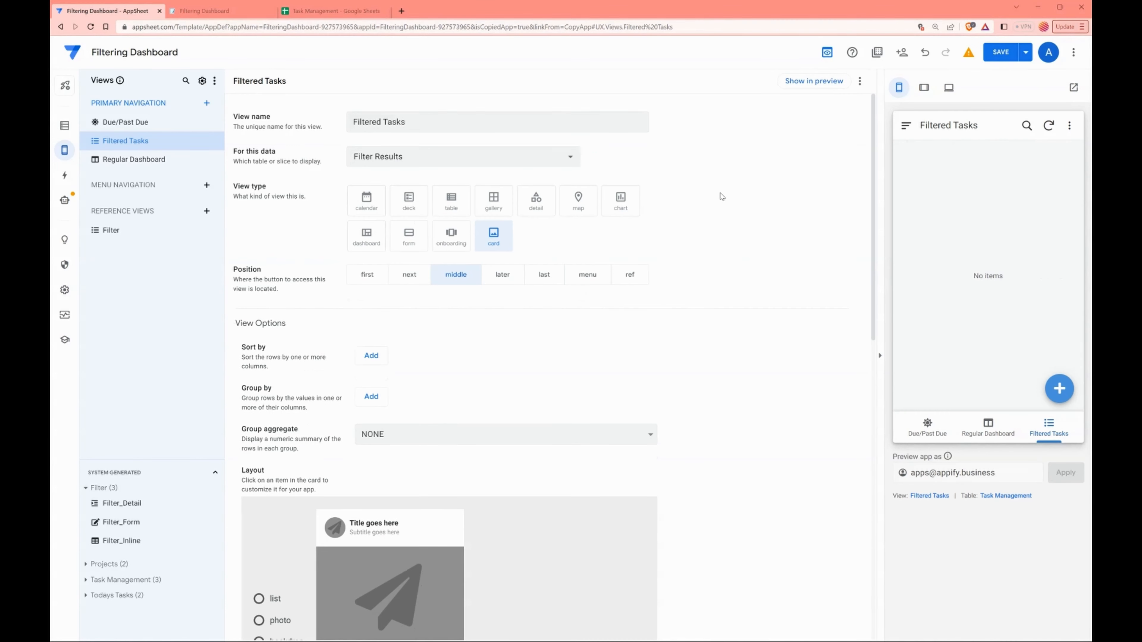
- Set the Filtered Tasks view to the deck type and its position to ref
scroll(665, 331, down, 1)
scroll(665, 332, down, 4)
scroll(674, 306, up, 5)
click(409, 198)
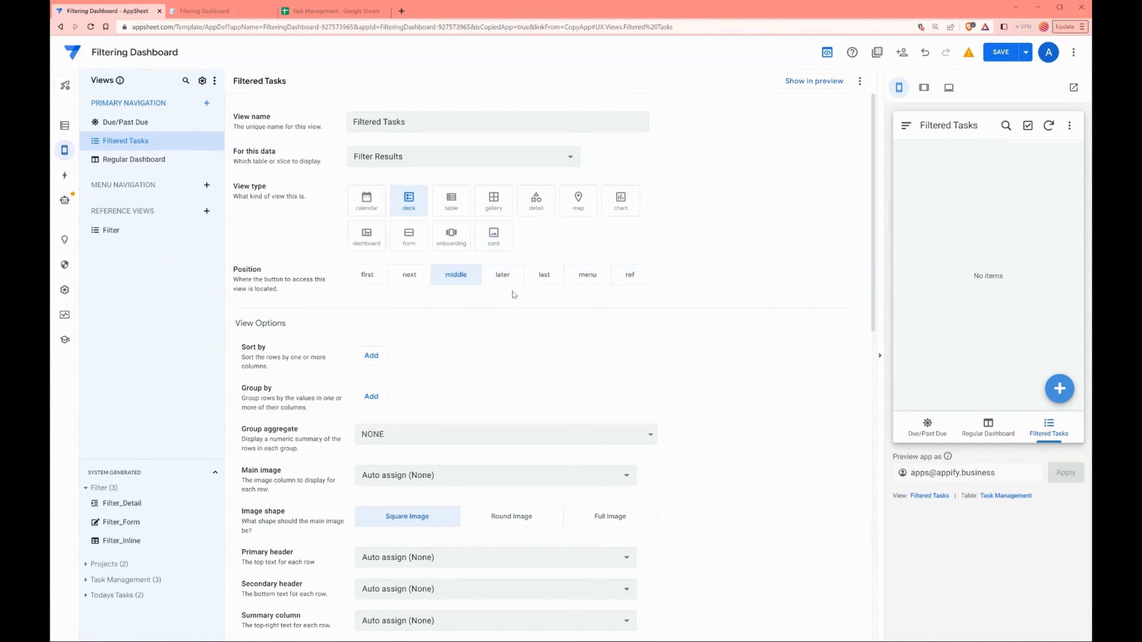
click(627, 276)
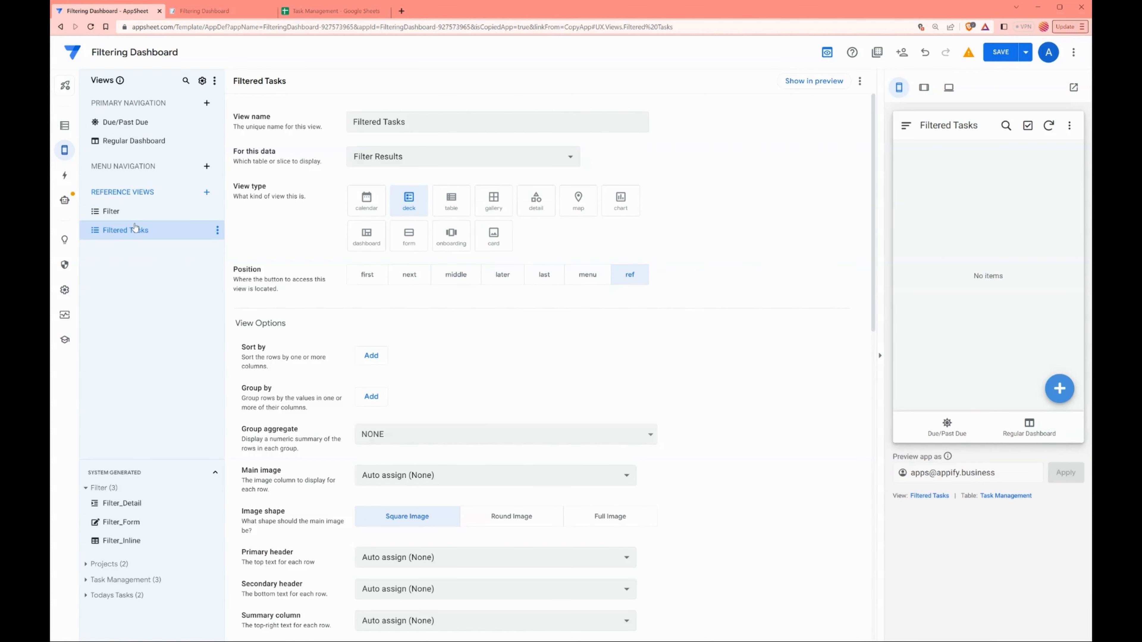
- Create another primary navigation view of the dashboard type and name it Filtered Dashboard
click(207, 102)
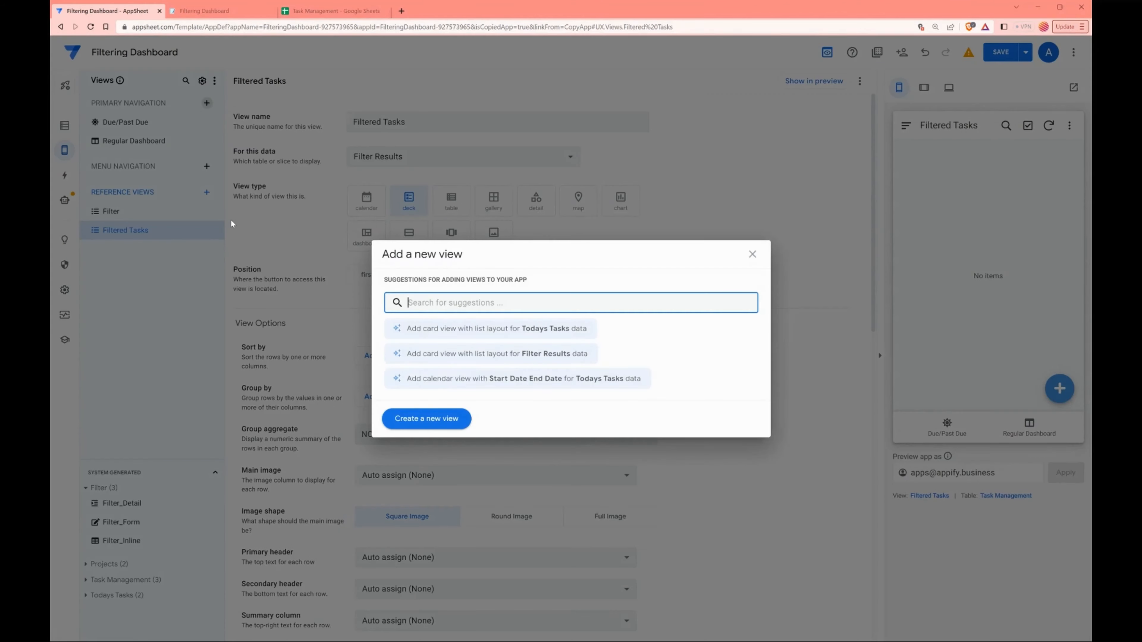
click(426, 418)
click(367, 235)
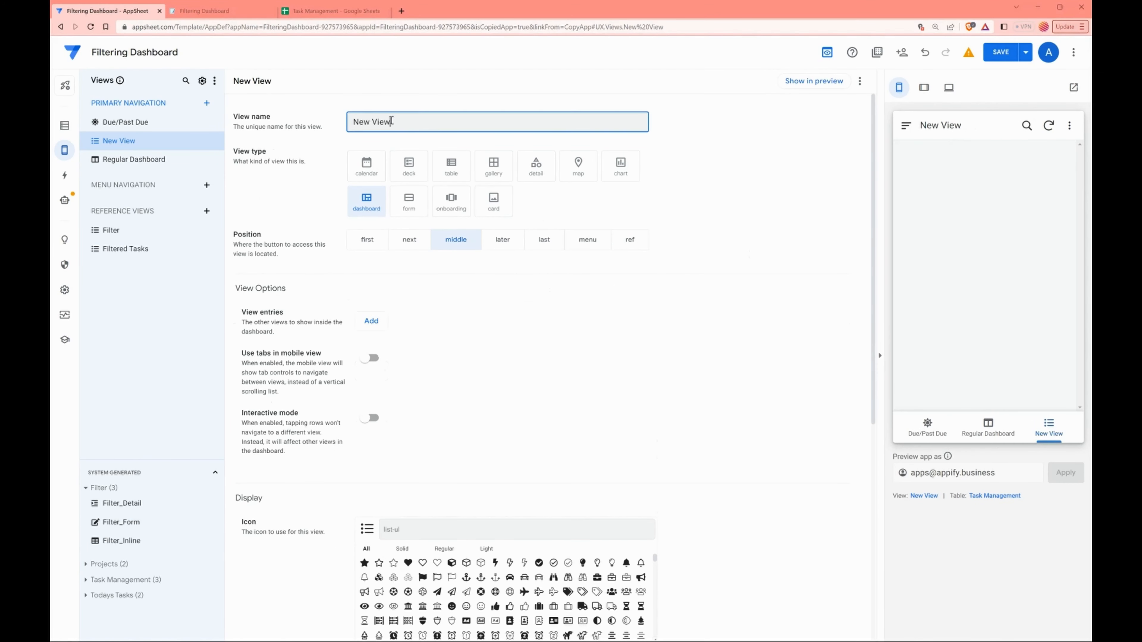
drag(392, 122, 333, 118)
text(Filter)
text(ed Dashboard)
- Add two view entries to the dashboard: Filter with size Tall, and Filtered Tasks
click(371, 321)
click(421, 330)
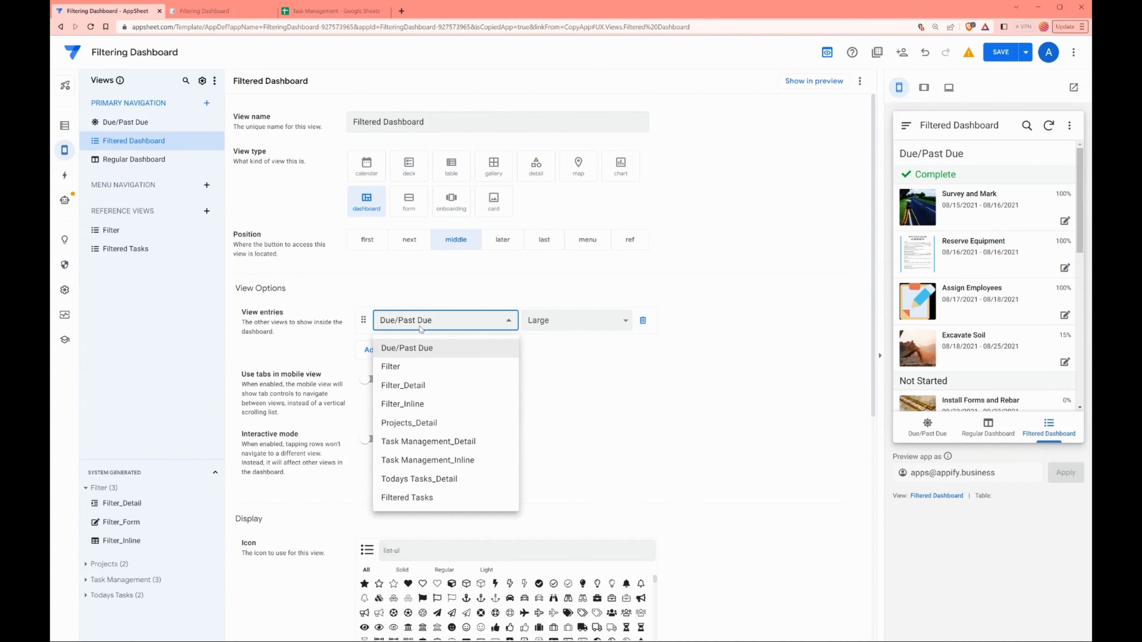
click(402, 367)
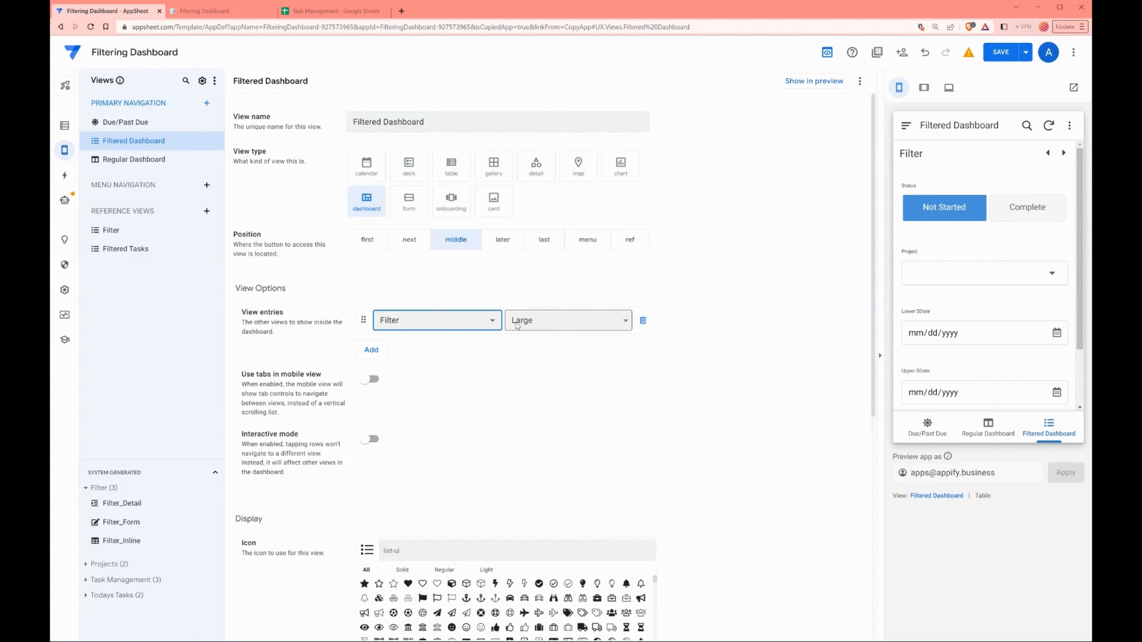
click(532, 321)
click(523, 358)
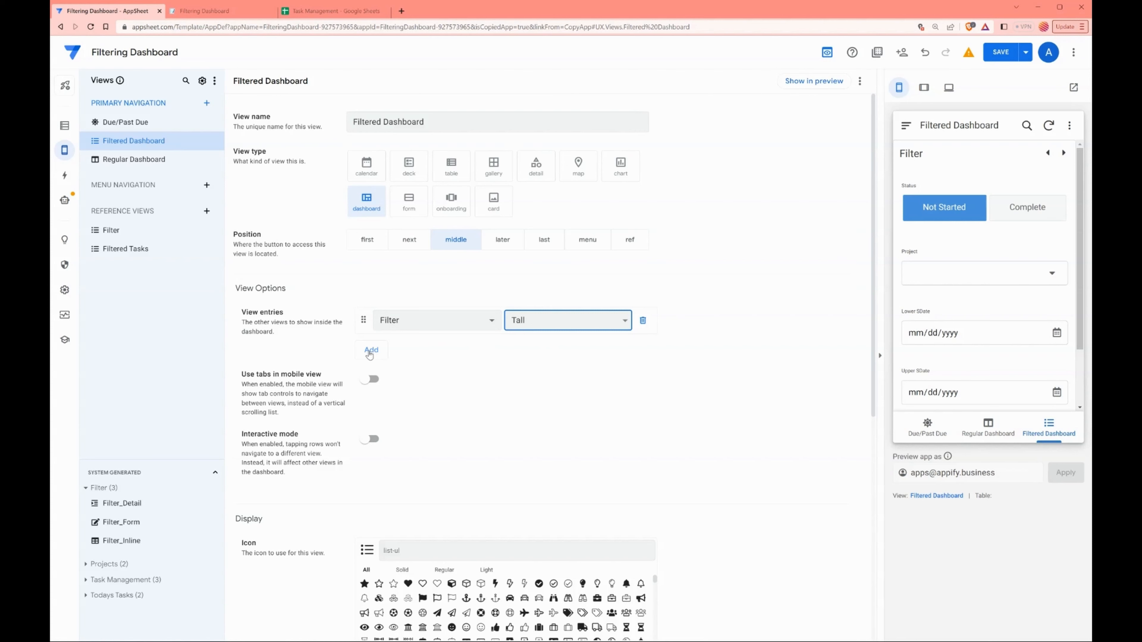
click(370, 351)
click(424, 348)
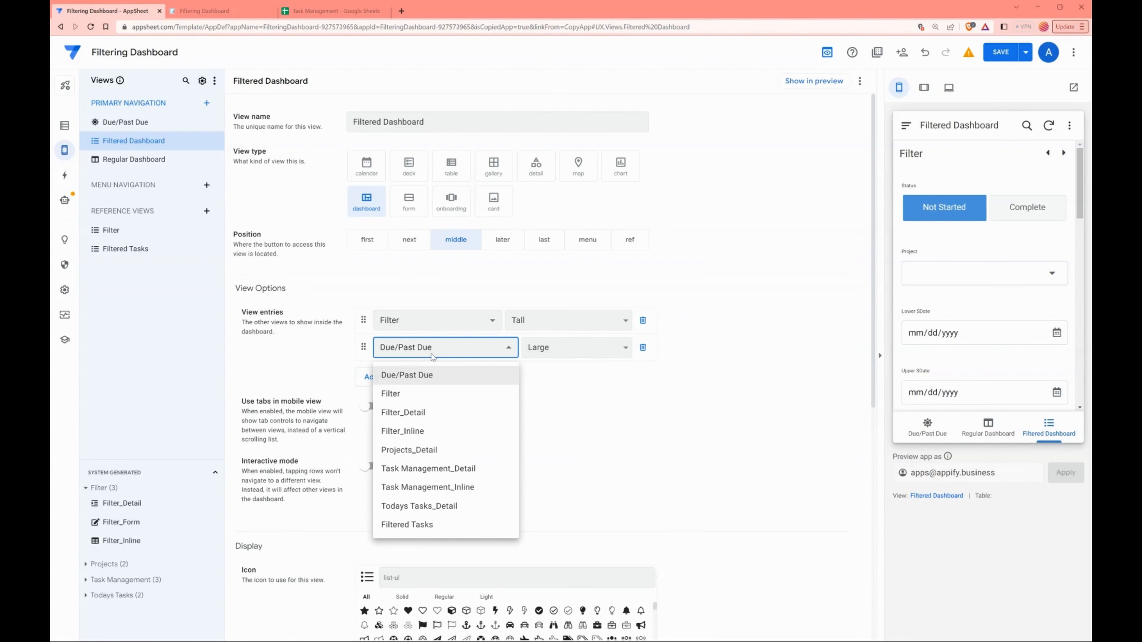
click(422, 525)
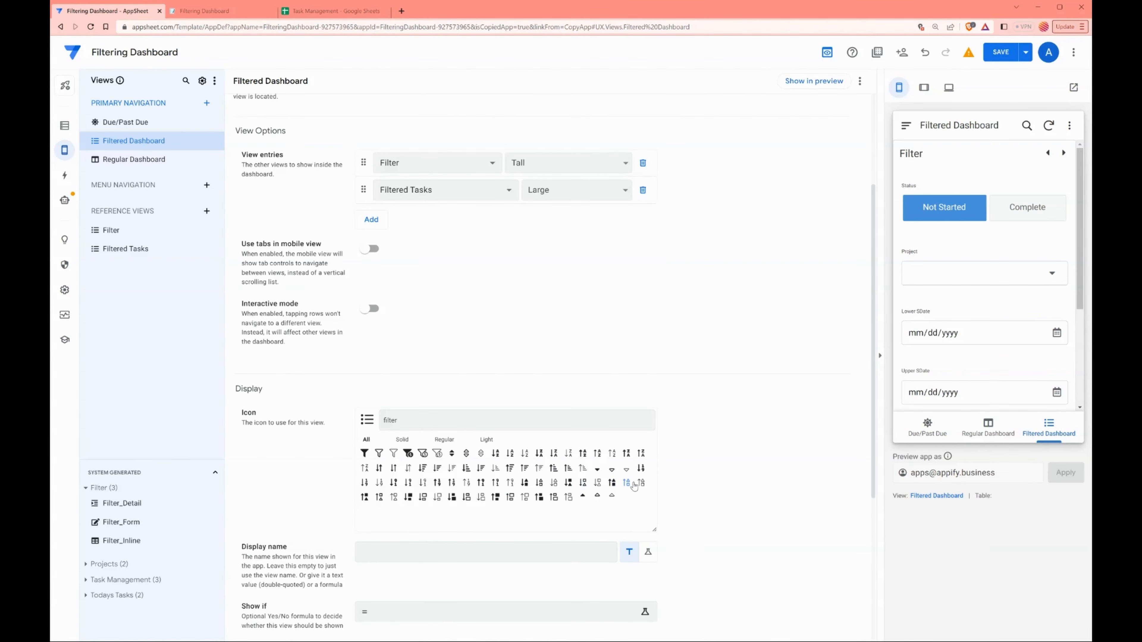
- Give the Filtered Dashboard view the sort-shapes-up icon and save the app
click(612, 483)
click(1000, 52)
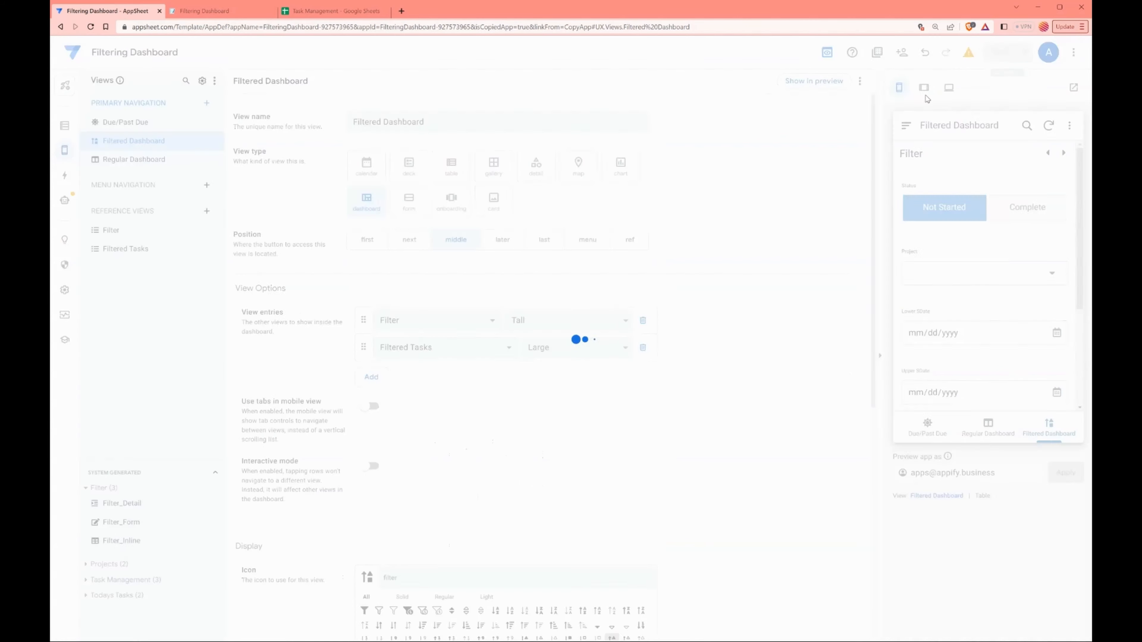
- Switch to the running app and test the status filter by choosing Not Started and returning to Complete
click(227, 16)
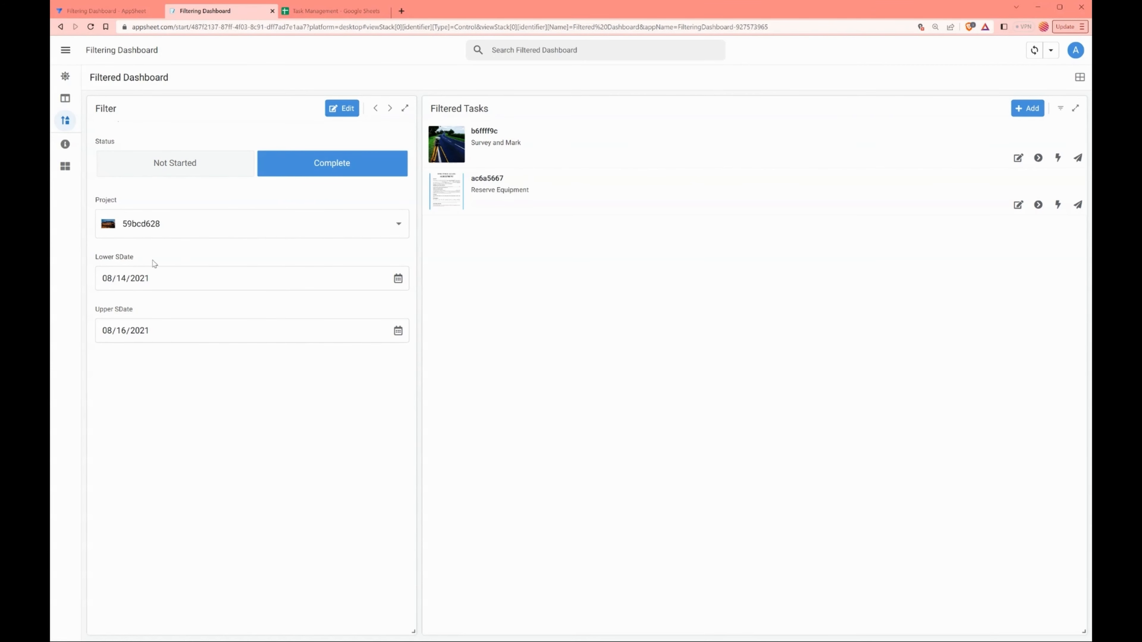
click(162, 278)
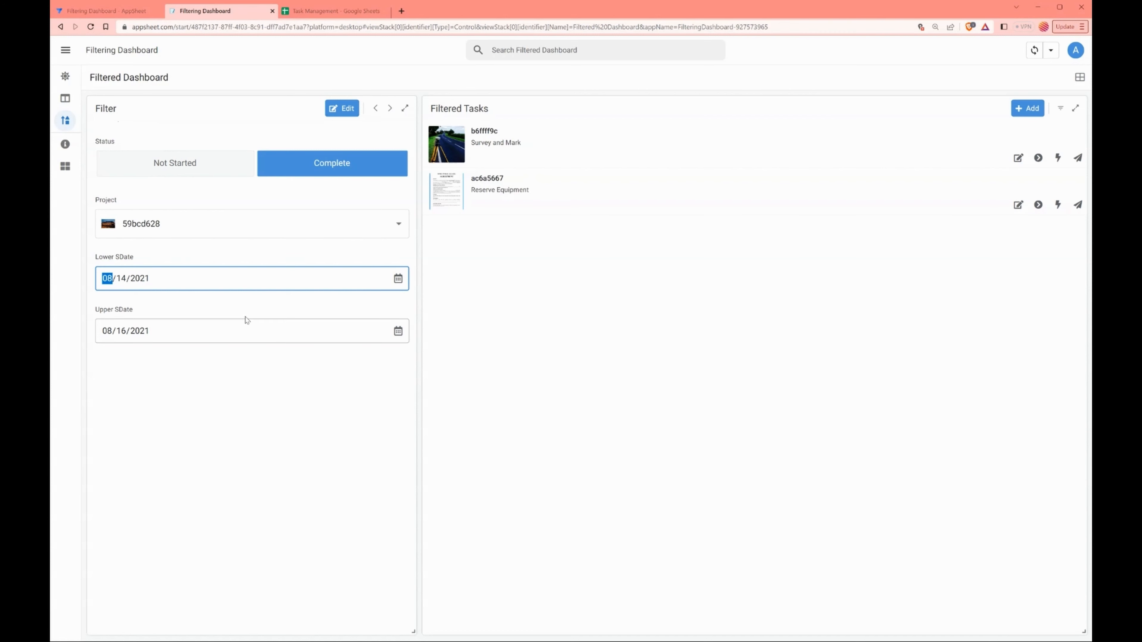
click(292, 305)
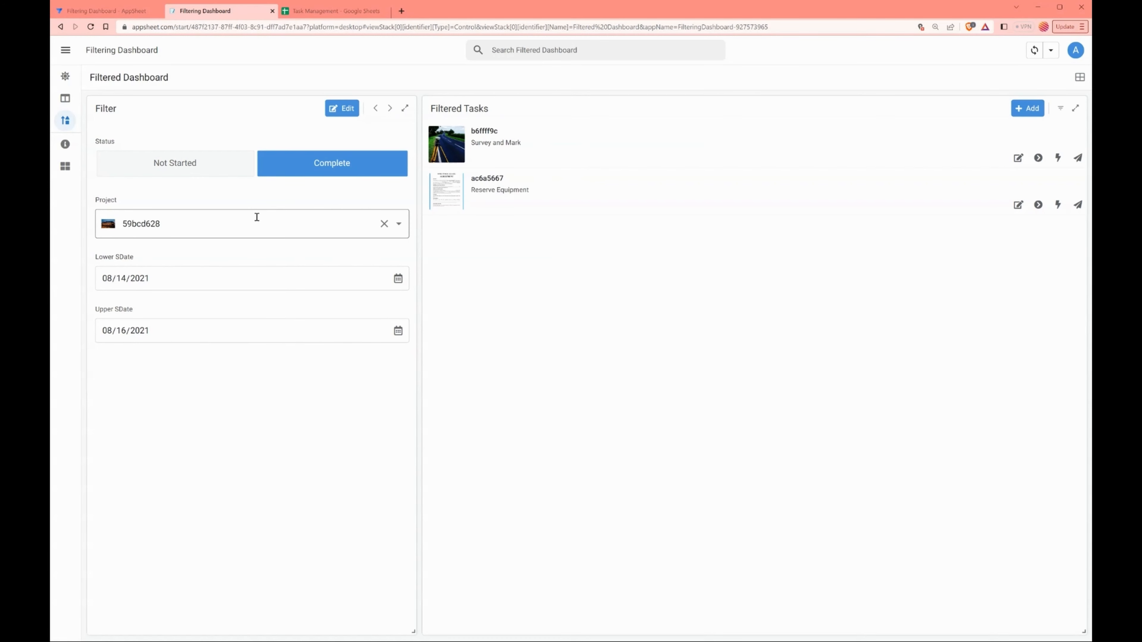
click(193, 171)
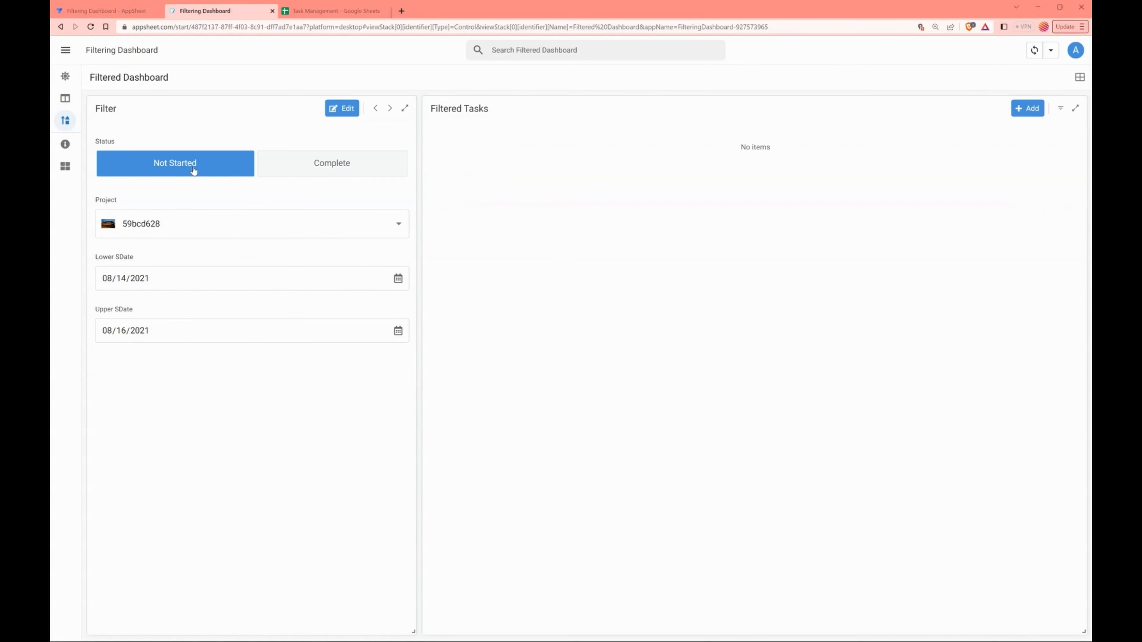
click(309, 173)
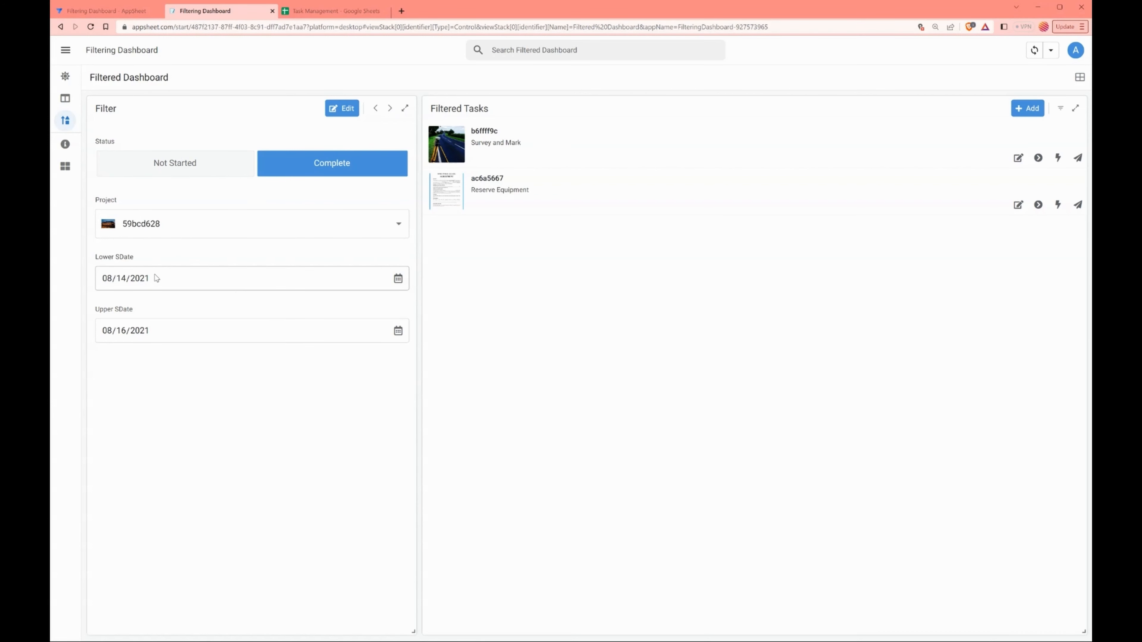
- Compare the filter's start date range with the Start Date column in the Task Management spreadsheet and return to the running app
drag(108, 284, 184, 296)
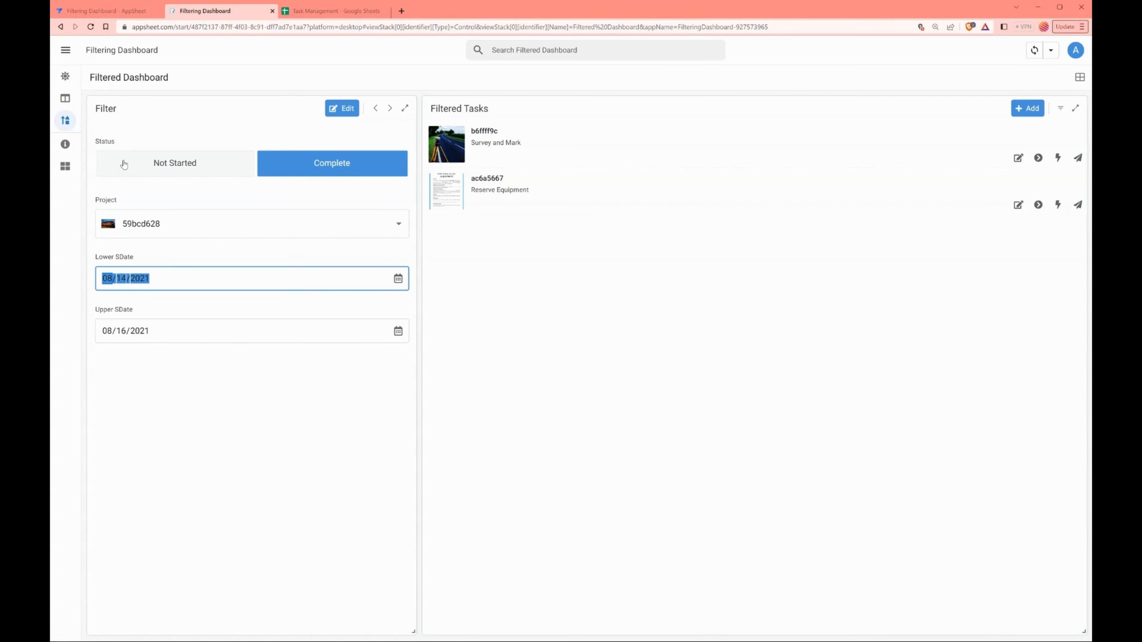
click(186, 251)
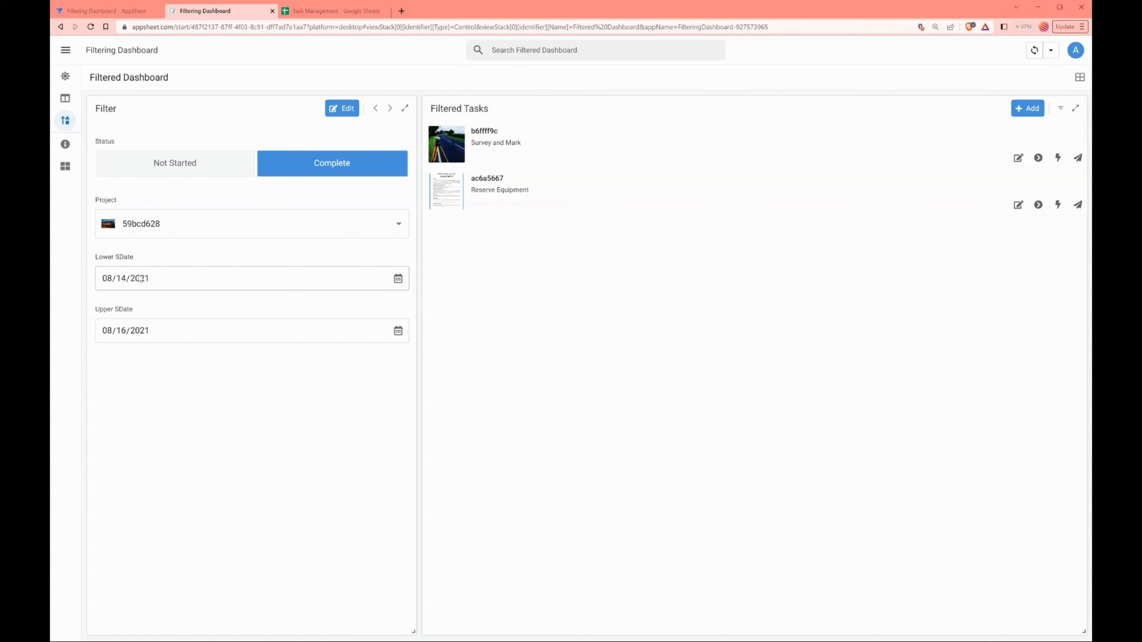
click(309, 12)
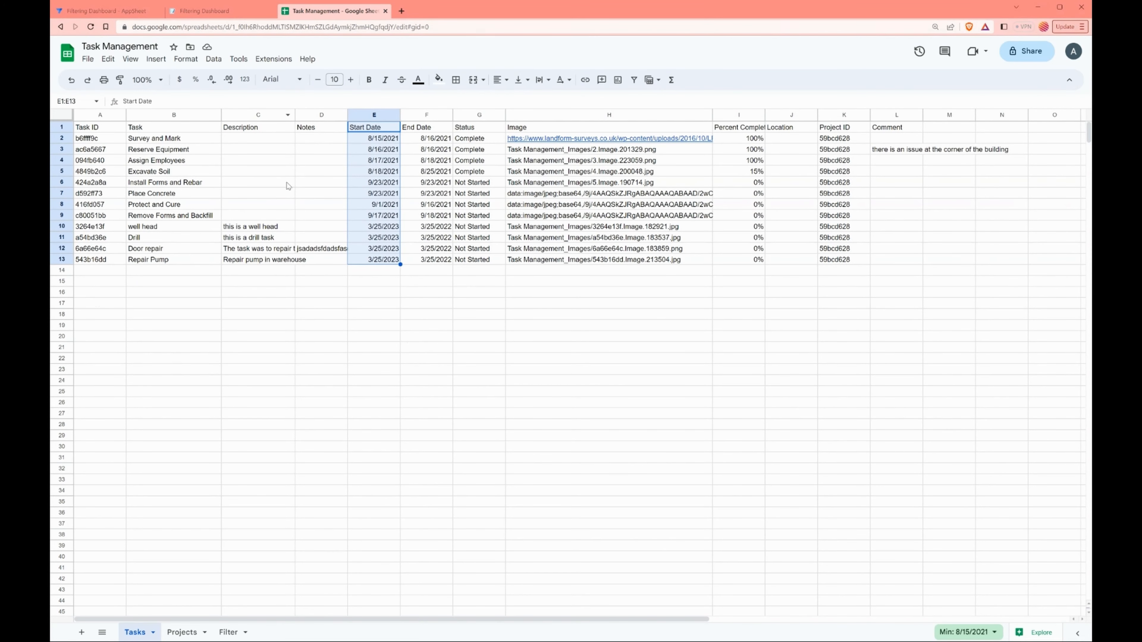
key(ctrl+shift+Tab)
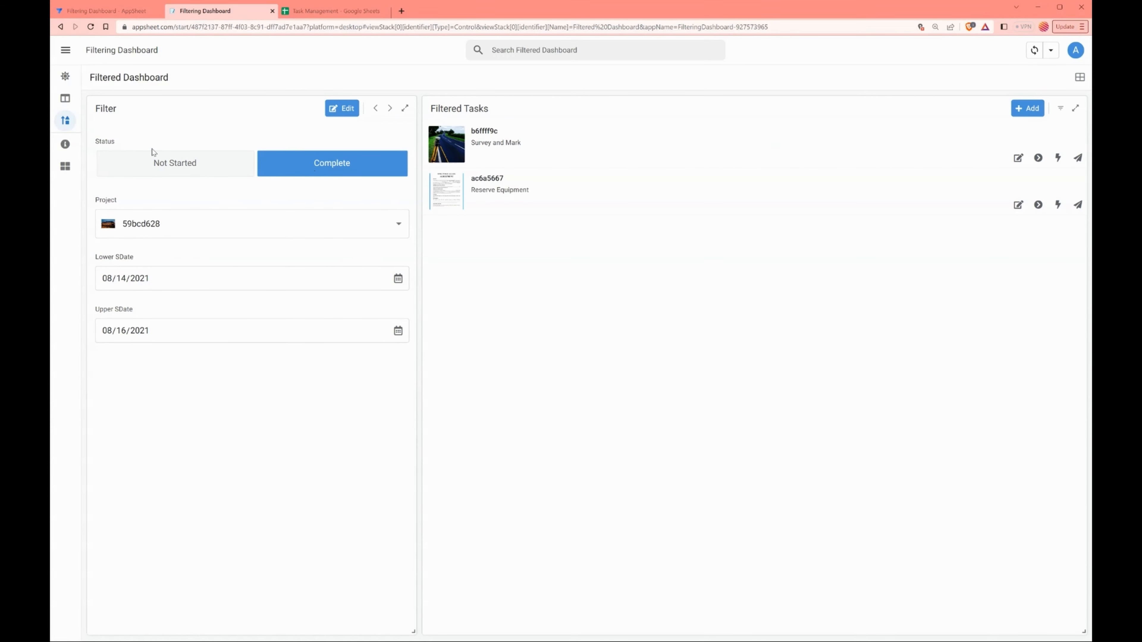
- Clear the Complete status and the selected project in the dashboard's Filter pane
drag(96, 146, 166, 149)
click(315, 168)
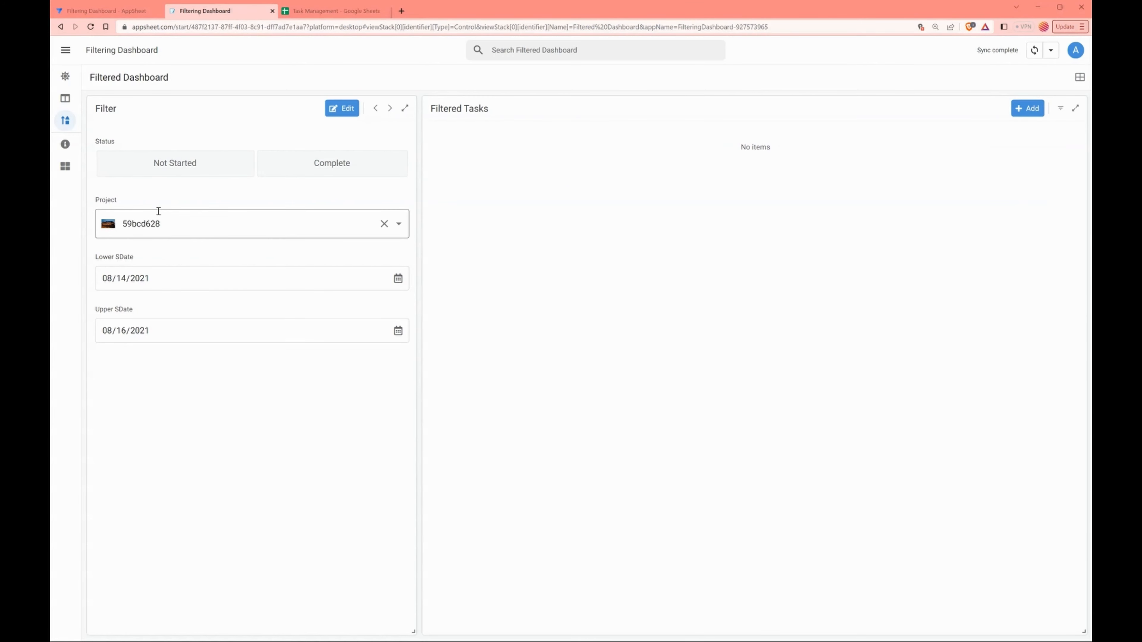
click(384, 224)
click(306, 198)
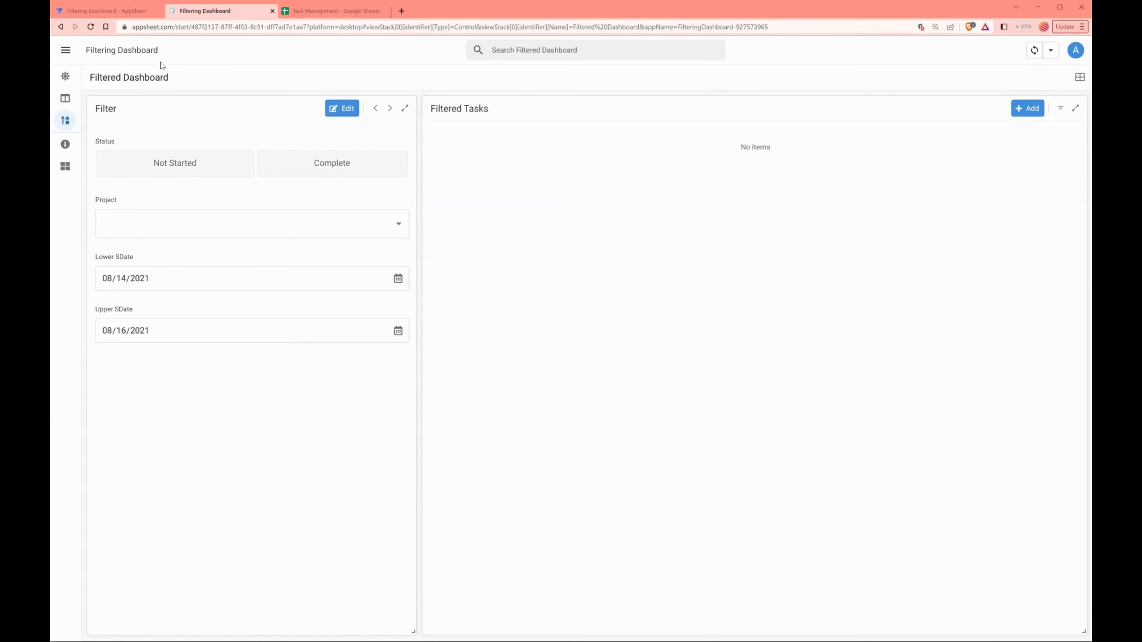
- Switch to the AppSheet editor, open the row filter expression of the Filter Results slice and enlarge its editing area
click(115, 11)
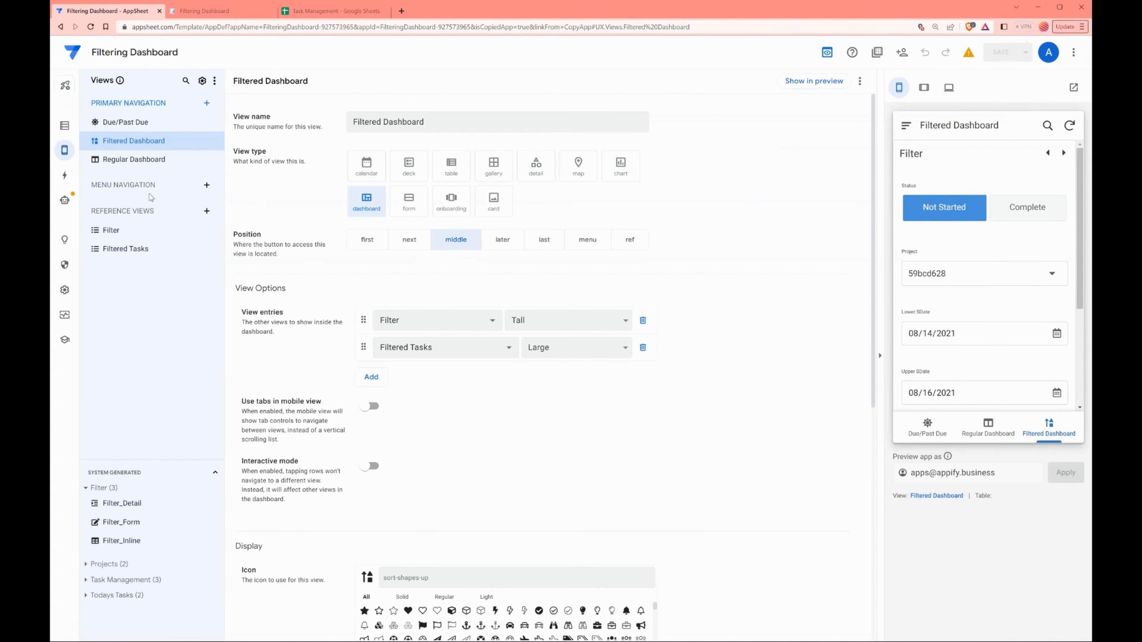
click(64, 126)
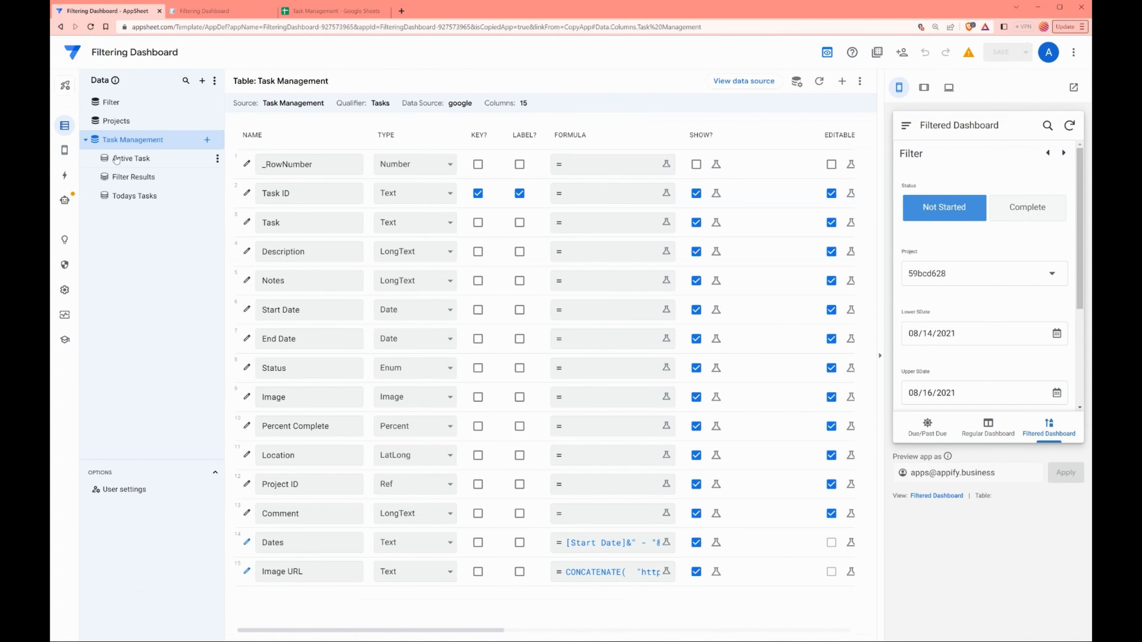
click(127, 182)
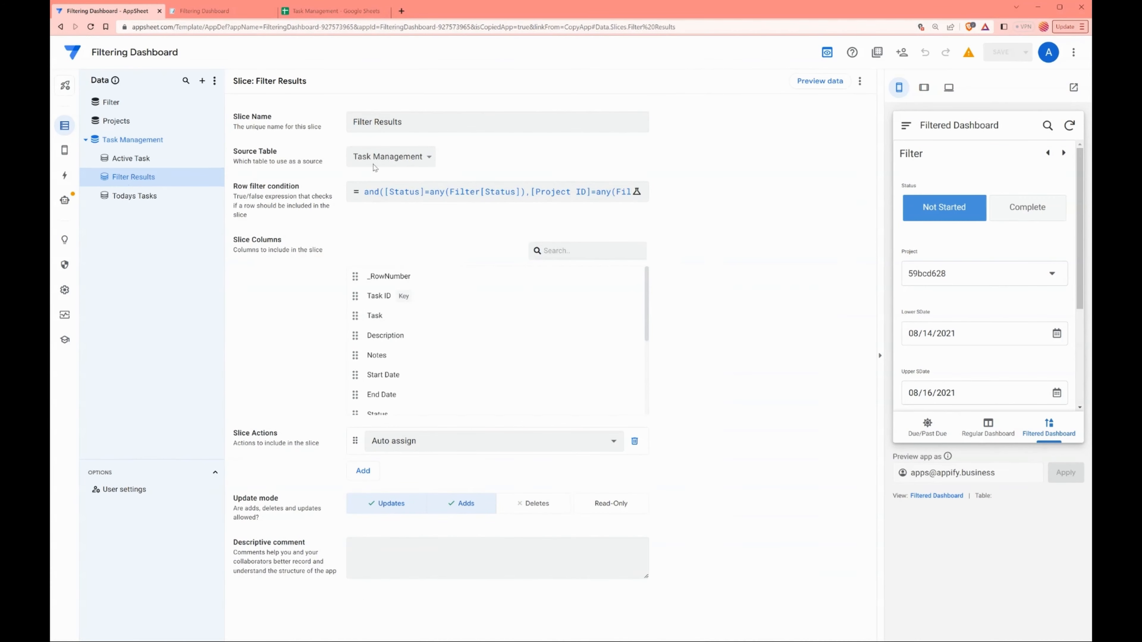
click(445, 189)
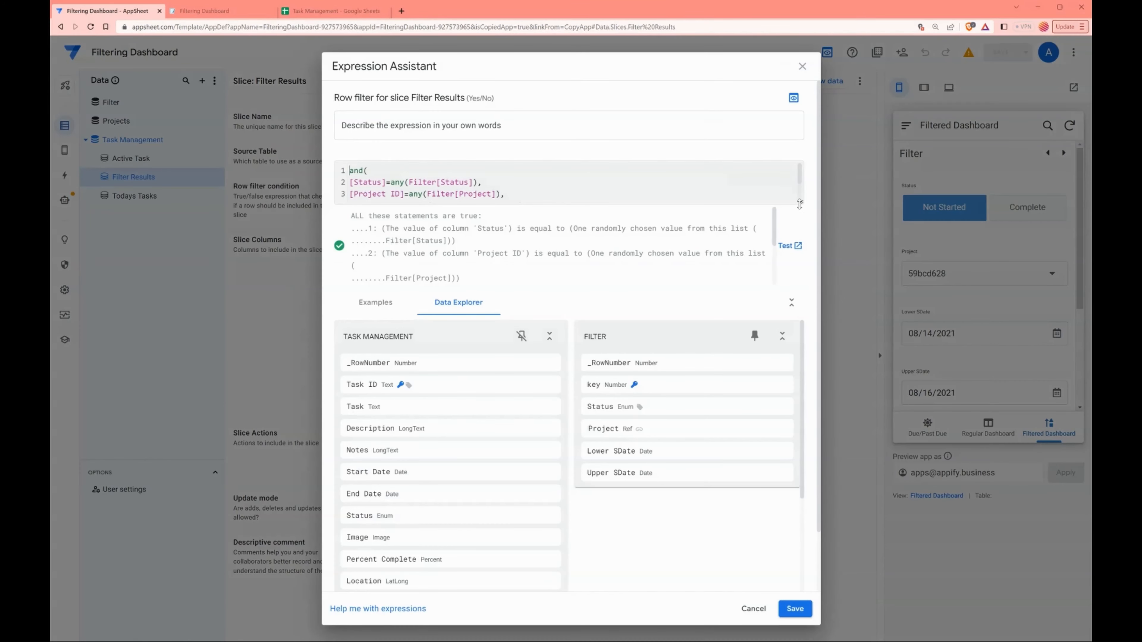
drag(800, 203, 800, 346)
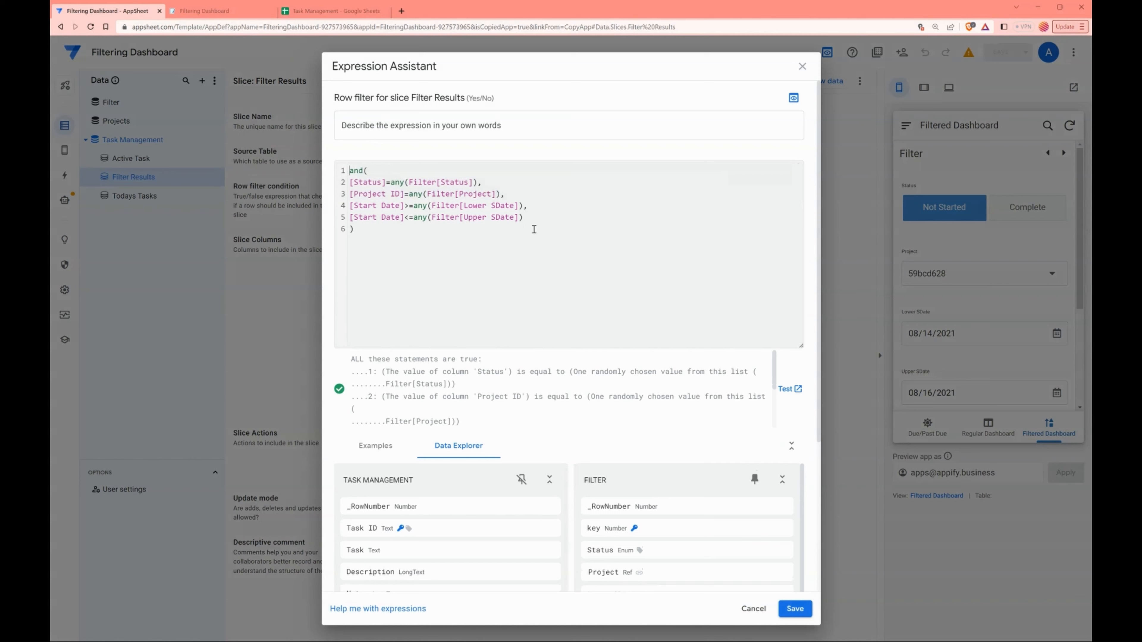
- Examine how the Status, Project ID and Start Date conditions in the row filter expression compare against the Filter table's values
drag(329, 166, 441, 185)
click(379, 174)
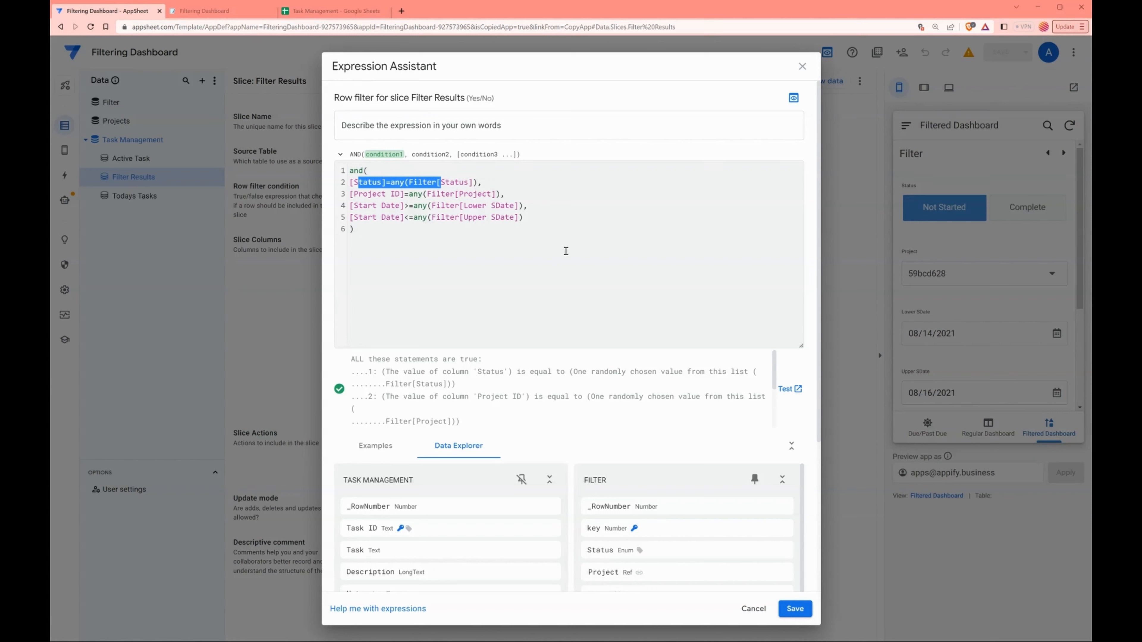
click(482, 207)
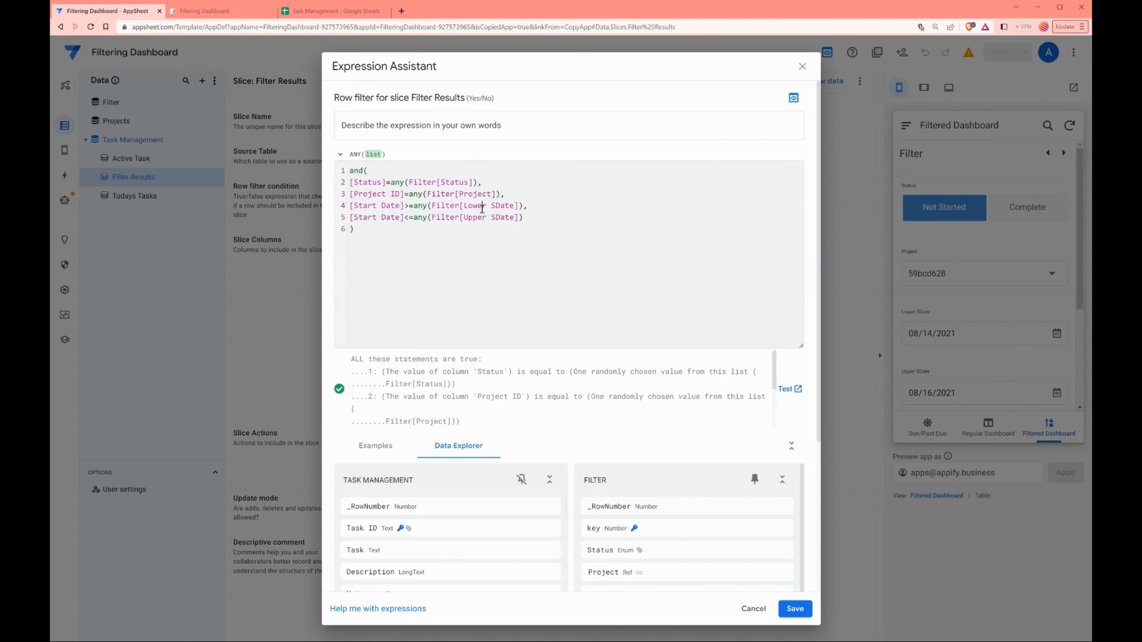
drag(352, 183, 477, 180)
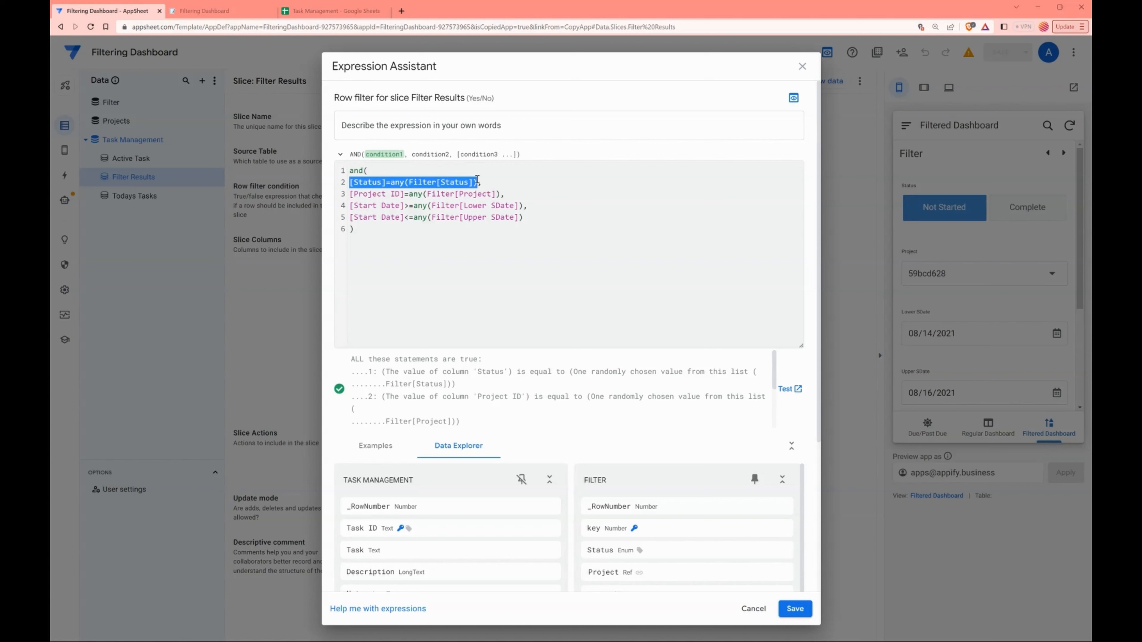
drag(351, 183, 477, 181)
click(390, 184)
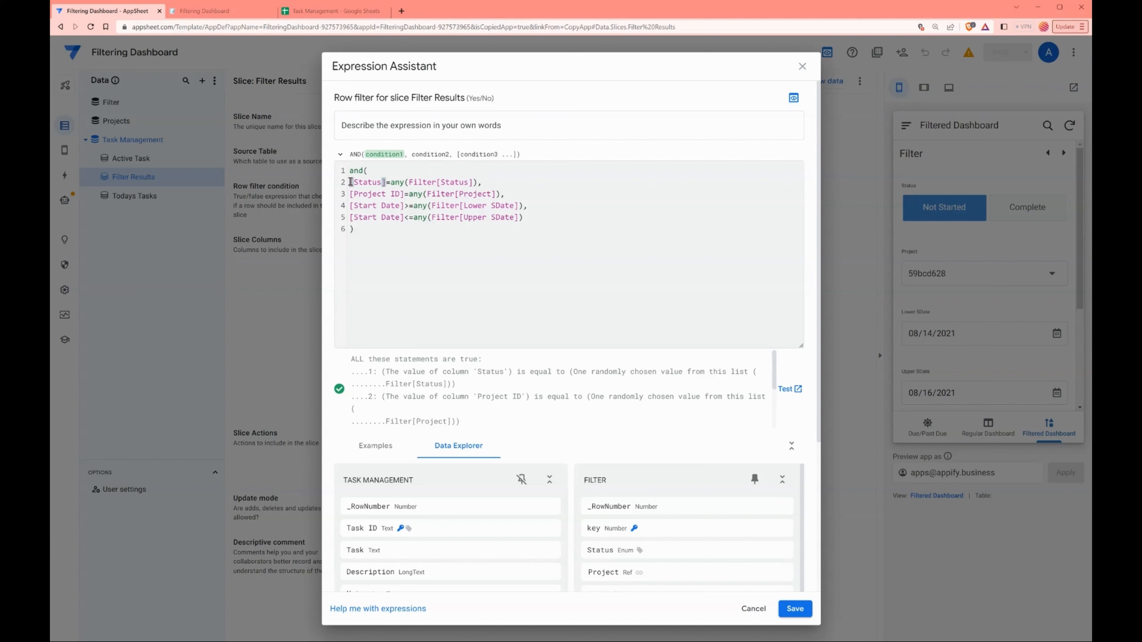
drag(350, 183, 481, 181)
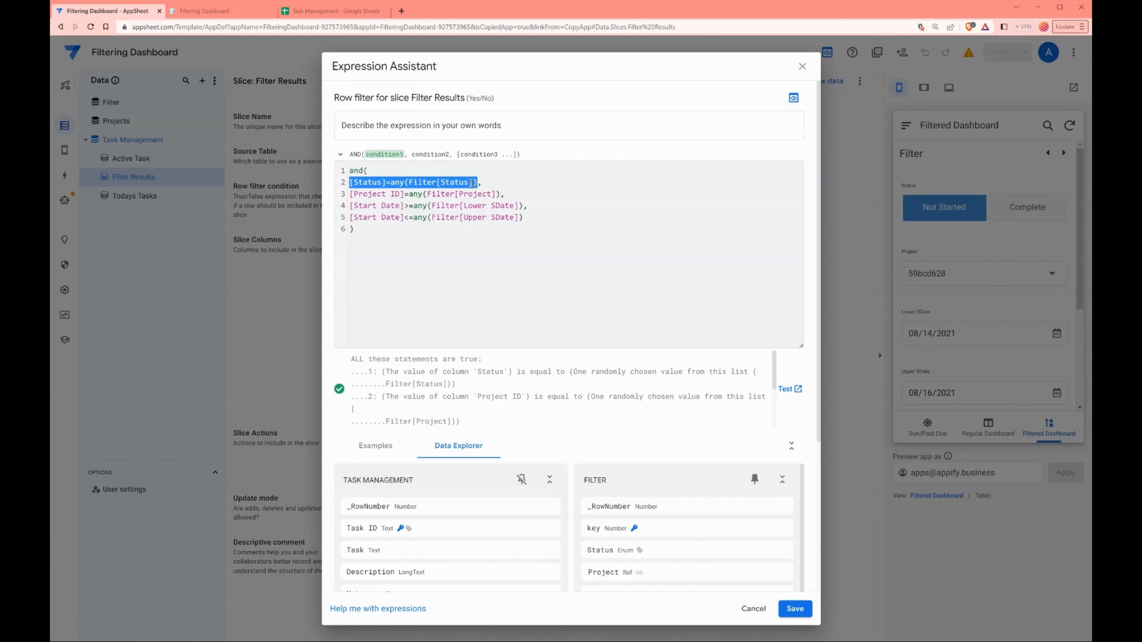
click(351, 182)
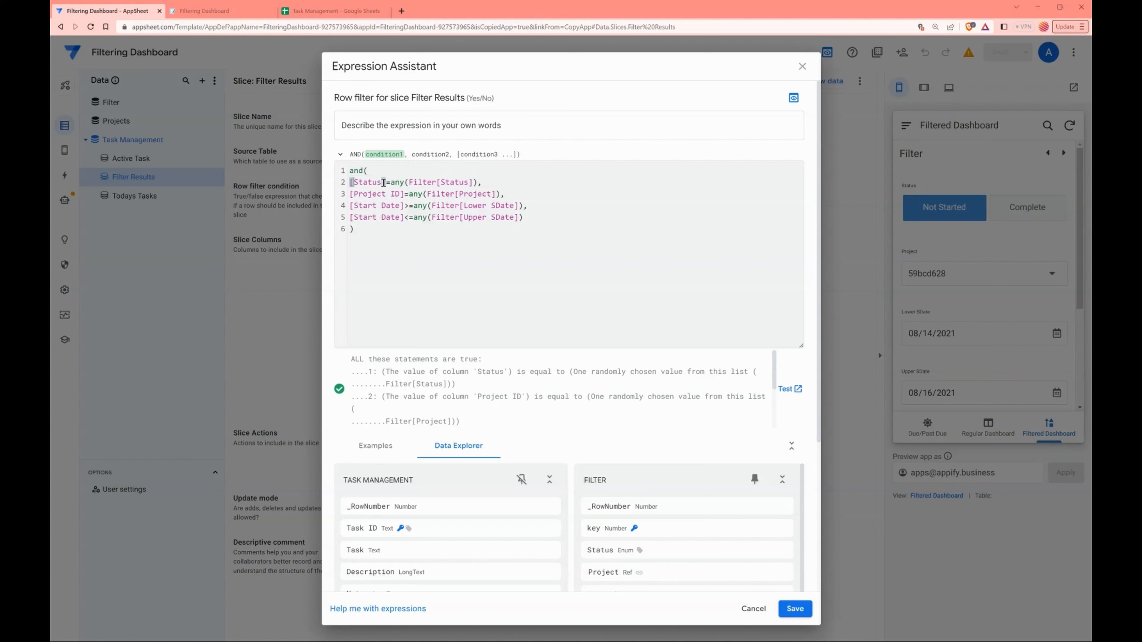
drag(350, 195, 498, 198)
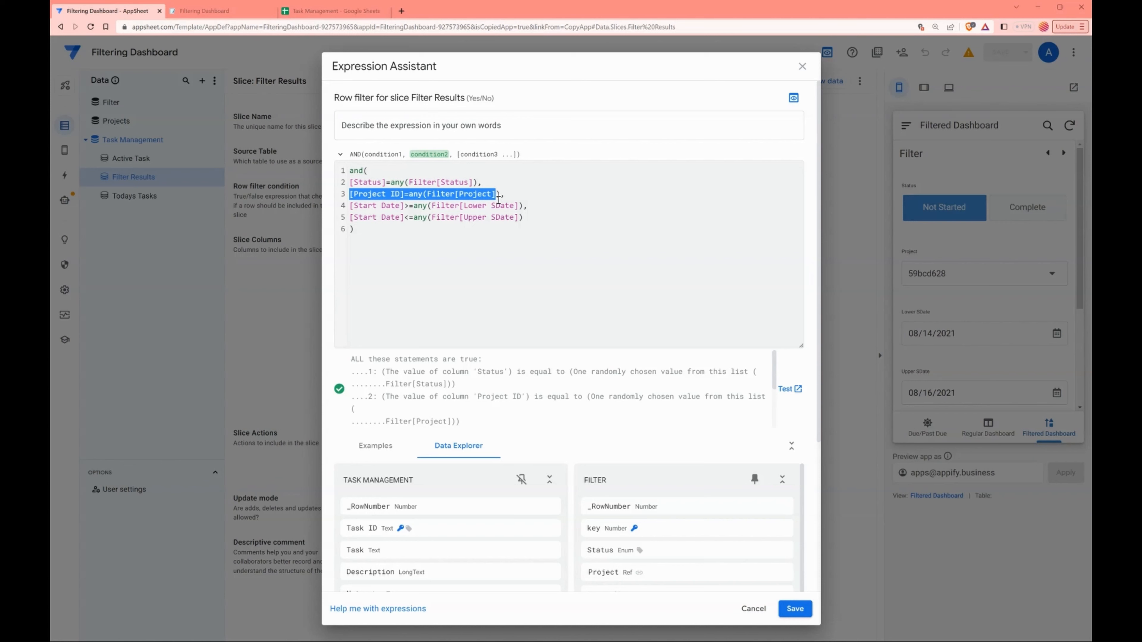
click(362, 184)
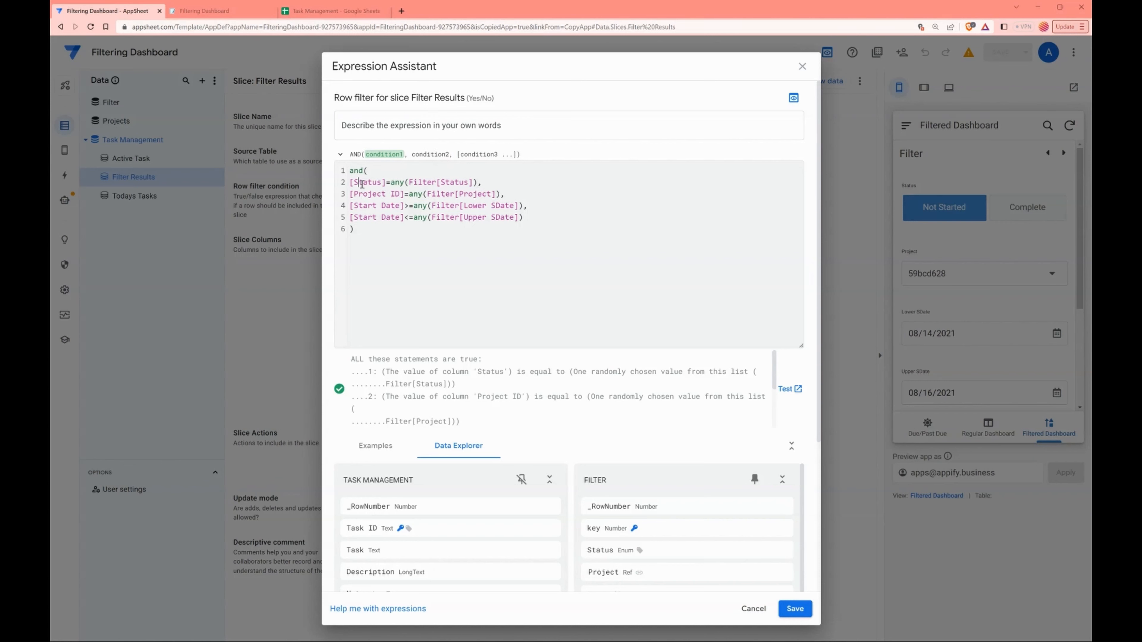
drag(350, 182, 480, 178)
click(350, 195)
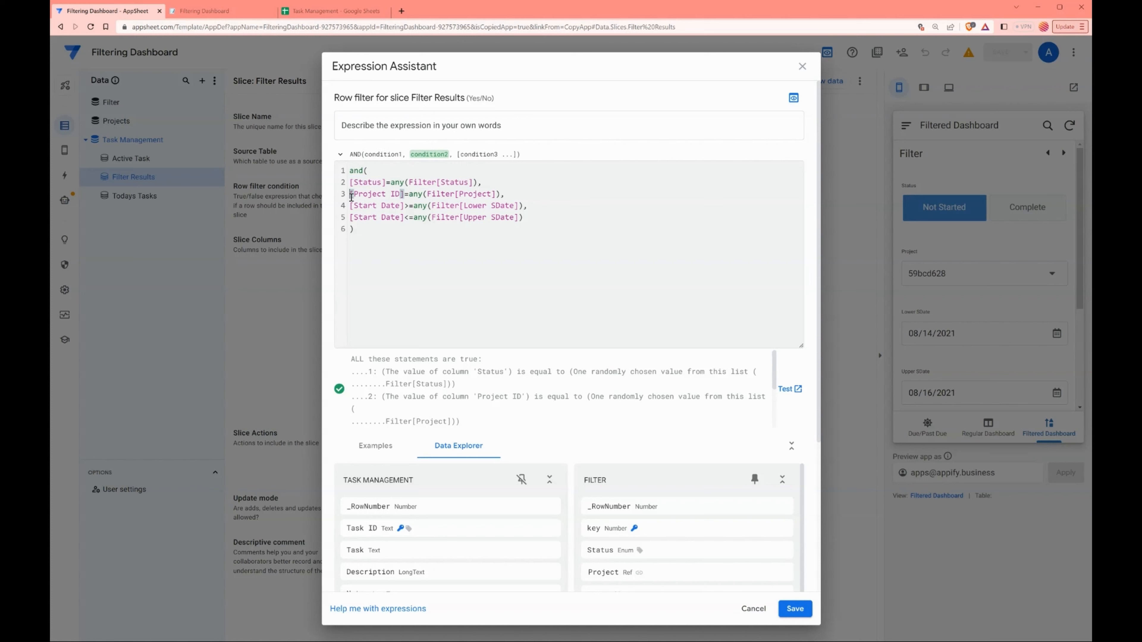
shift+click(502, 192)
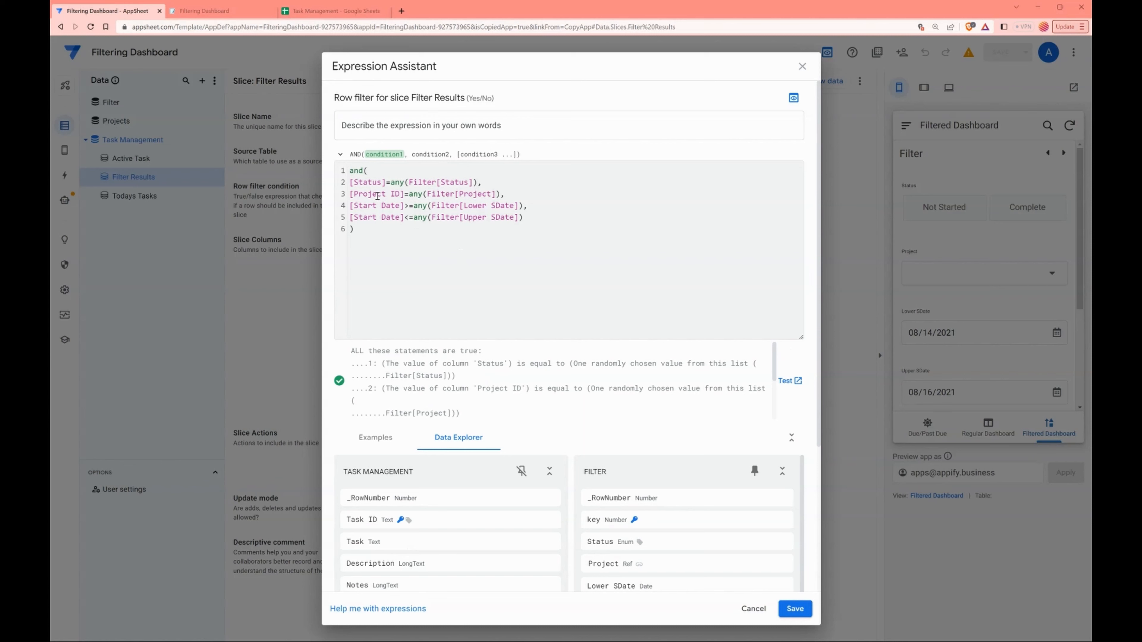
click(354, 181)
mouse_move(390, 182)
mouse_down()
mouse_move(480, 182)
mouse_move(390, 182)
mouse_up()
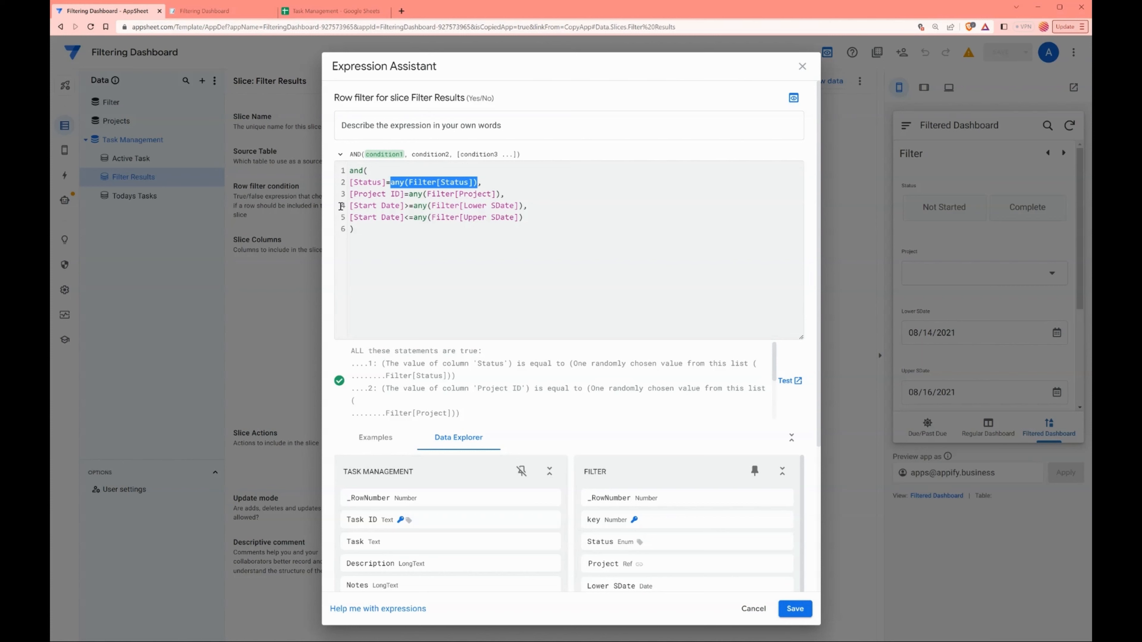
- Insert if(isblank(any(Filter[Status])), in front of the Status condition in the row filter expression
click(351, 183)
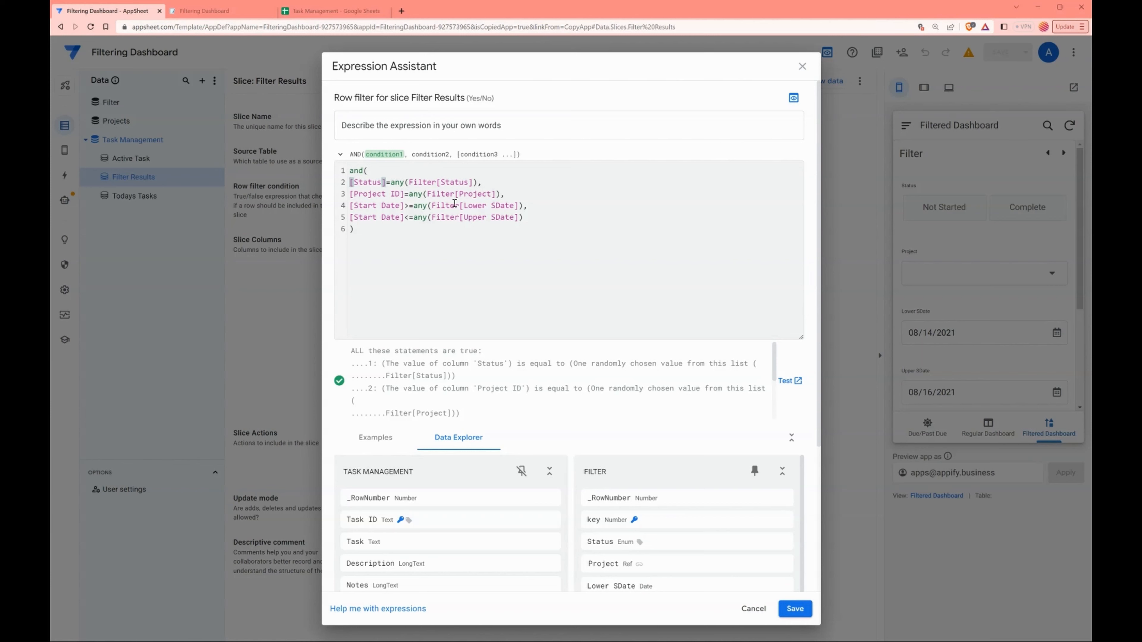
text(if()
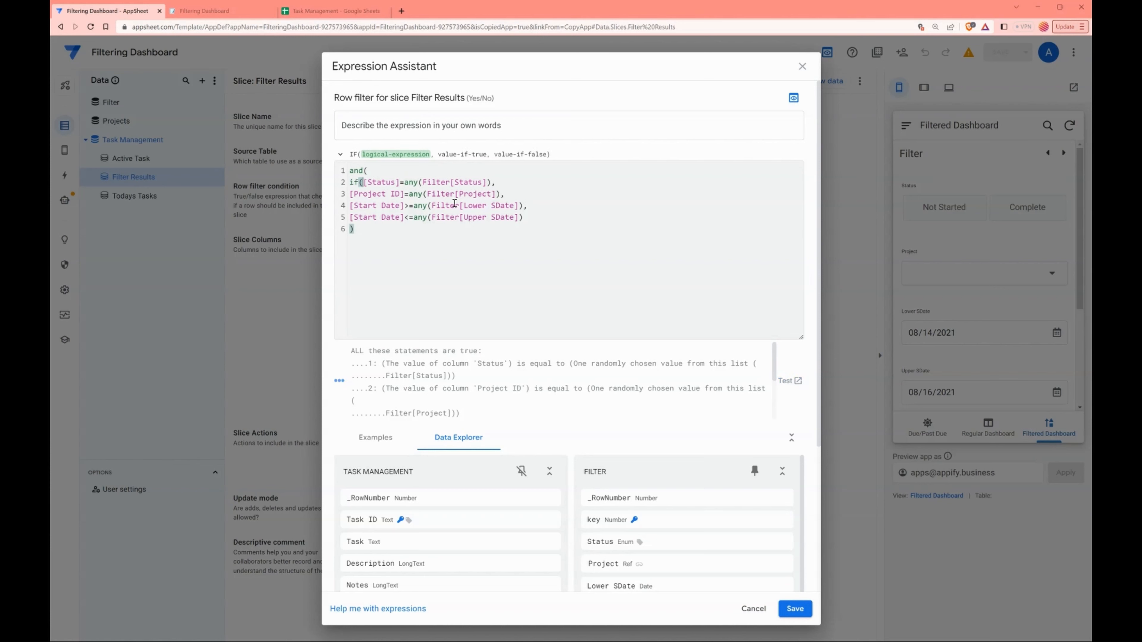
text(isblank()
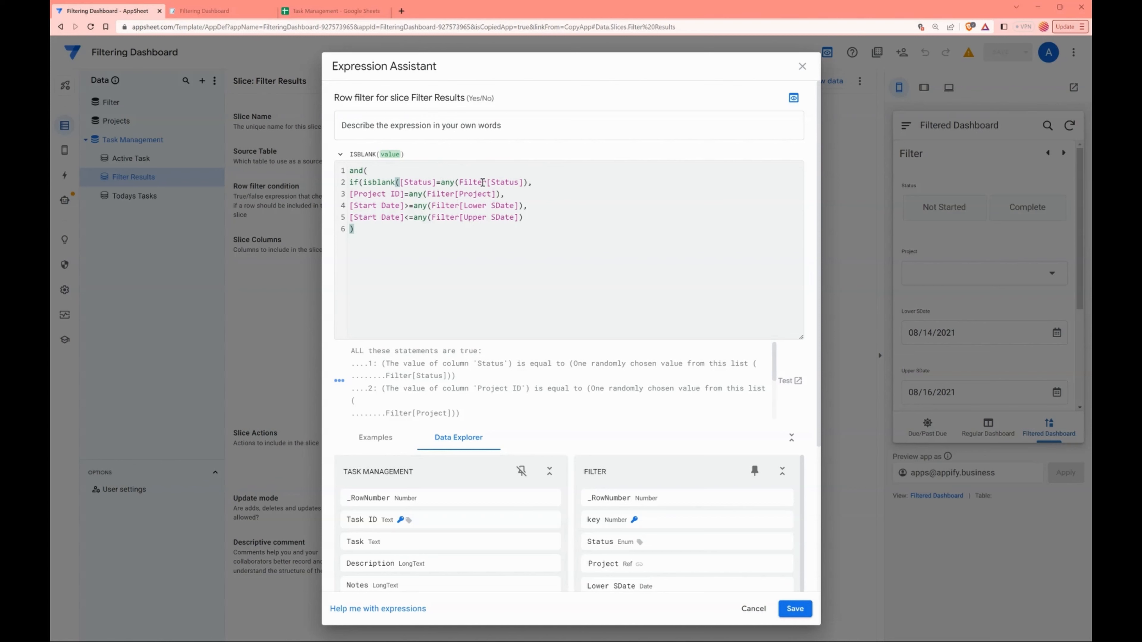
drag(460, 184, 528, 183)
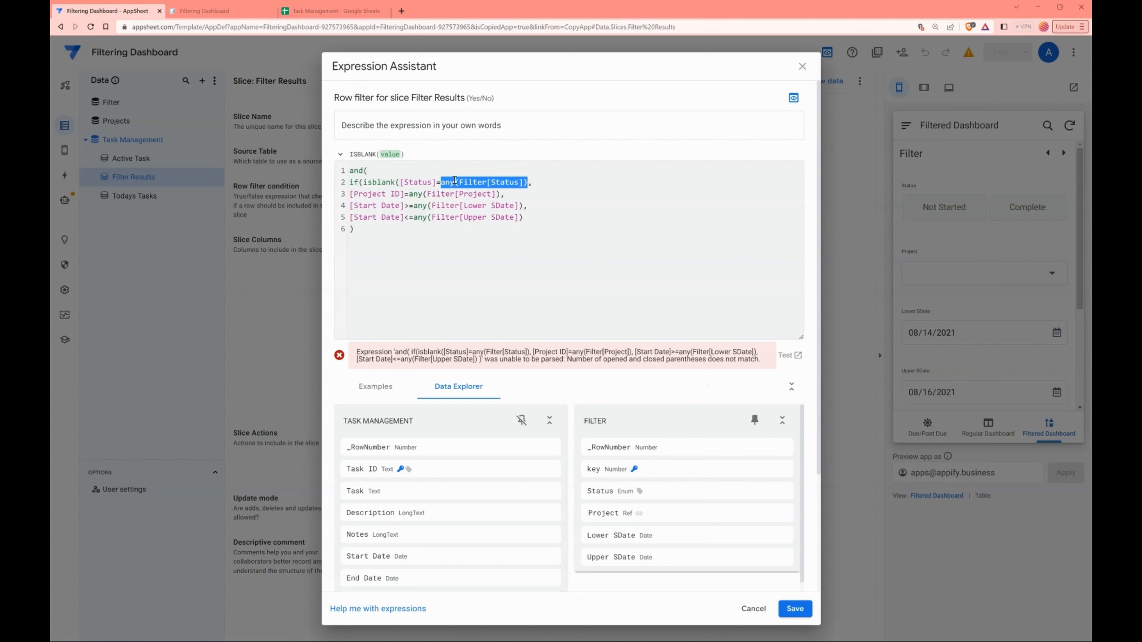
key(ctrl+c)
click(399, 183)
key(ctrl+v)
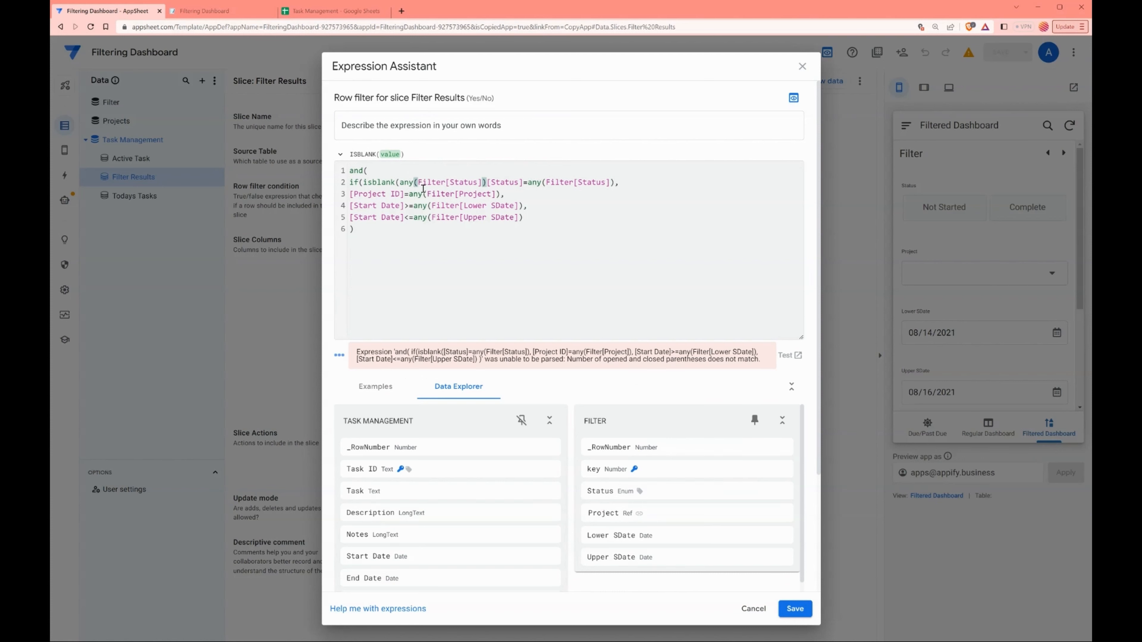
text(),)
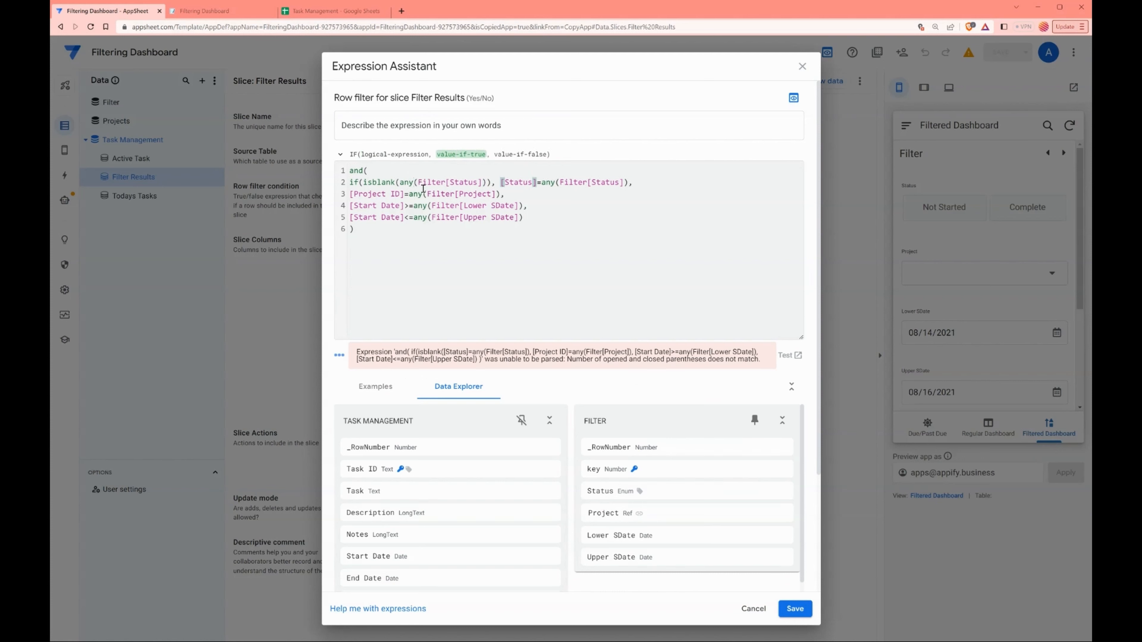
- Add true as the Status IF's value for a blank filter and close the IF after the Status comparison
key(Left)
key(Left)
key(Right)
key(Right)
text(true,)
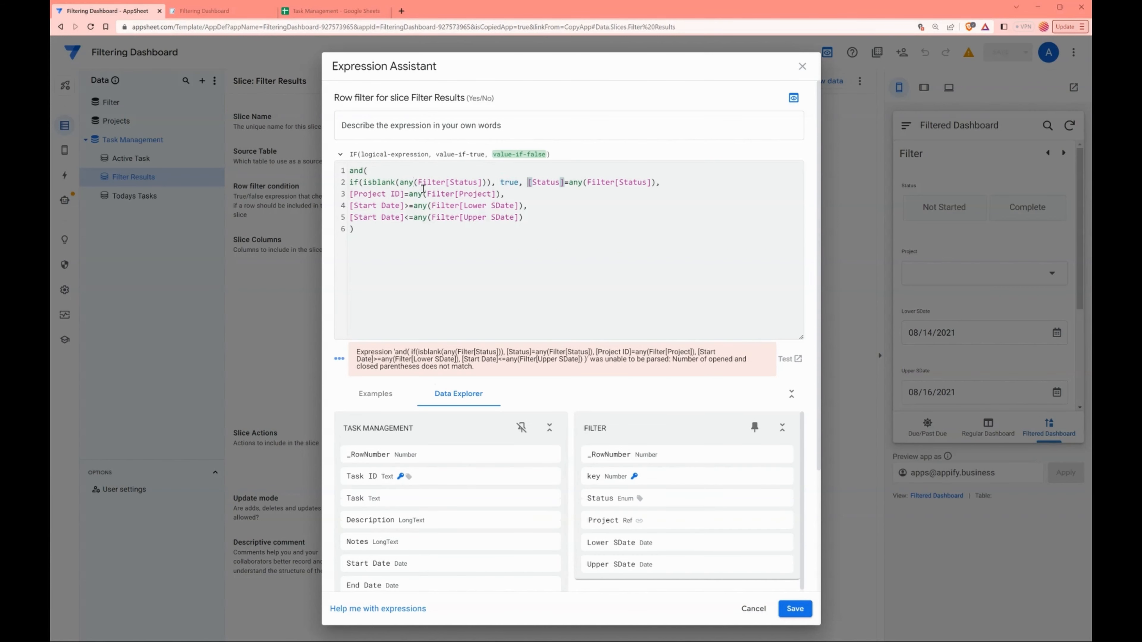
click(653, 185)
text())
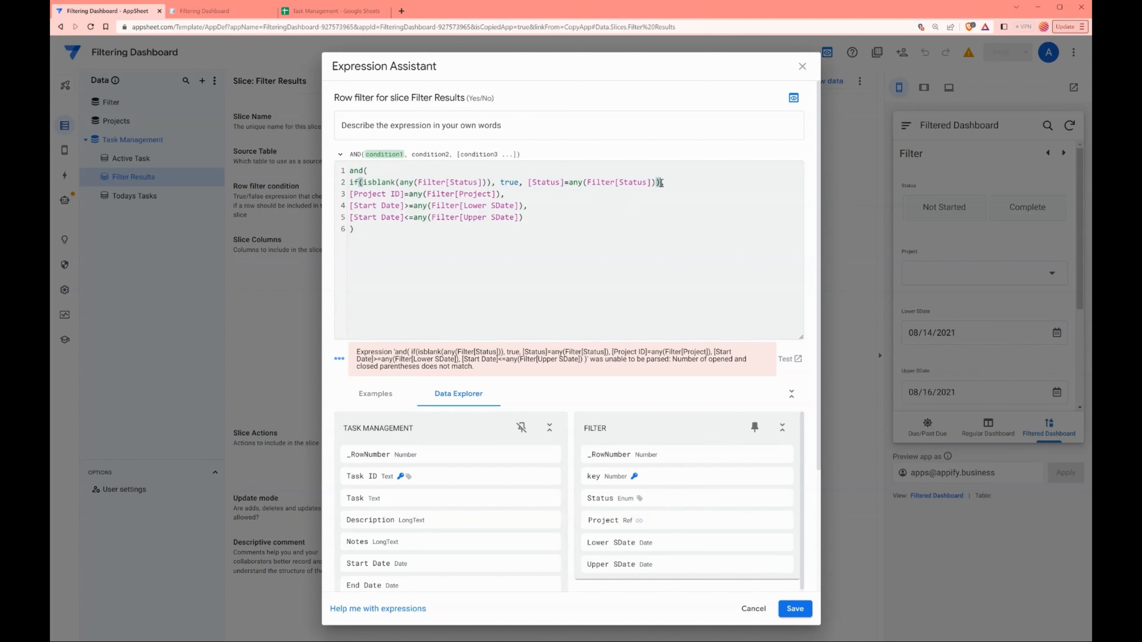
- Review the Status line's blank test, its true result and its comparison within the enclosing AND
drag(528, 183, 666, 184)
click(407, 185)
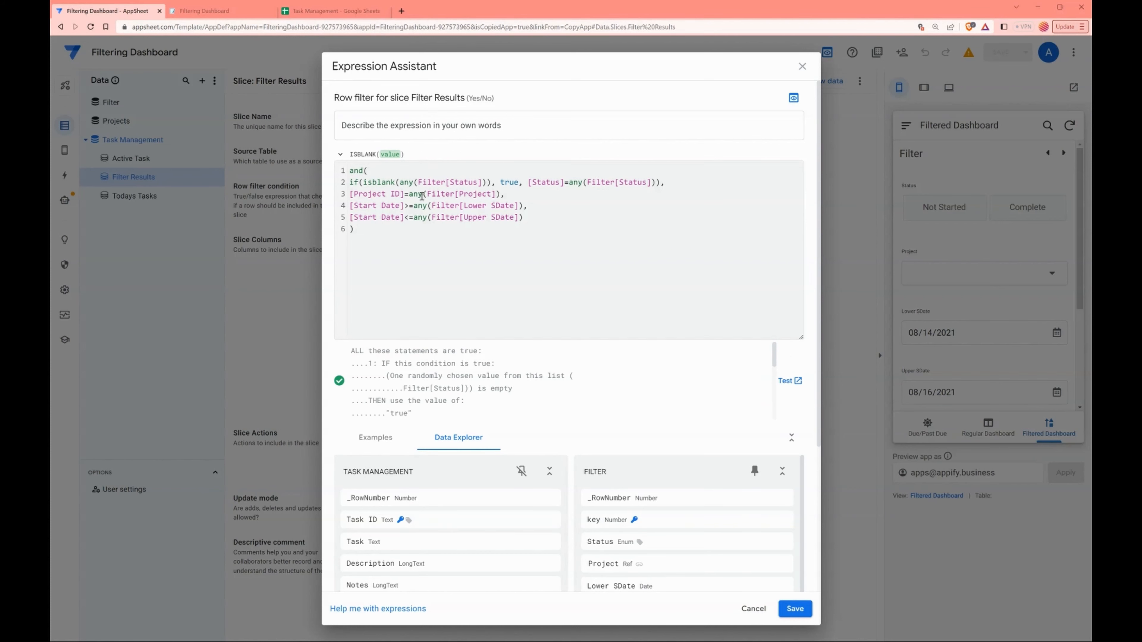
double_click(507, 183)
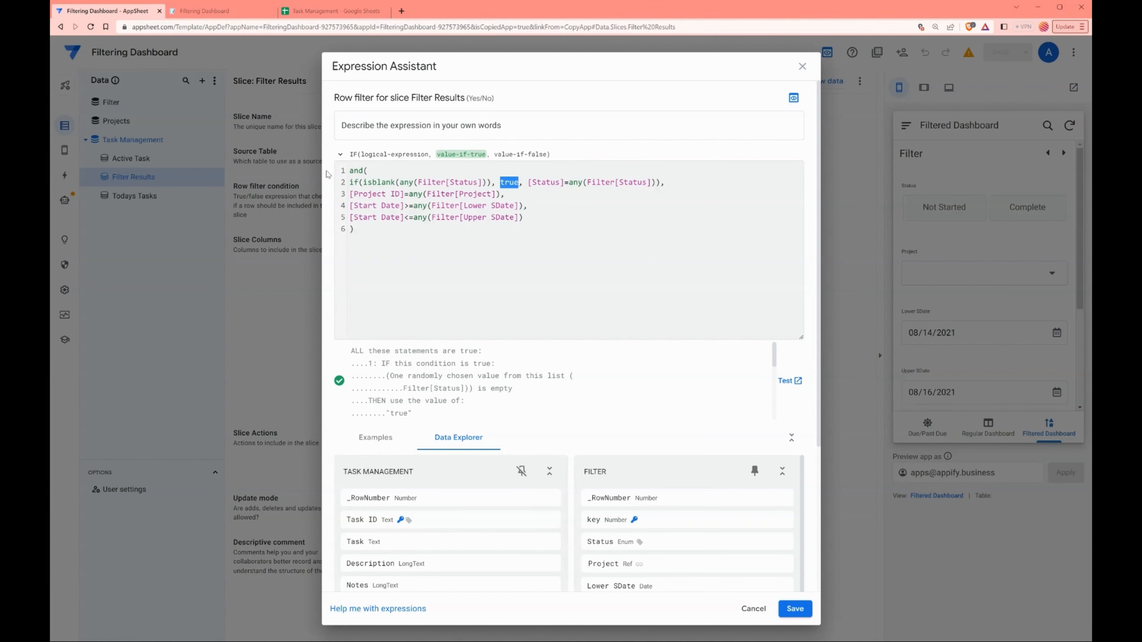
double_click(354, 172)
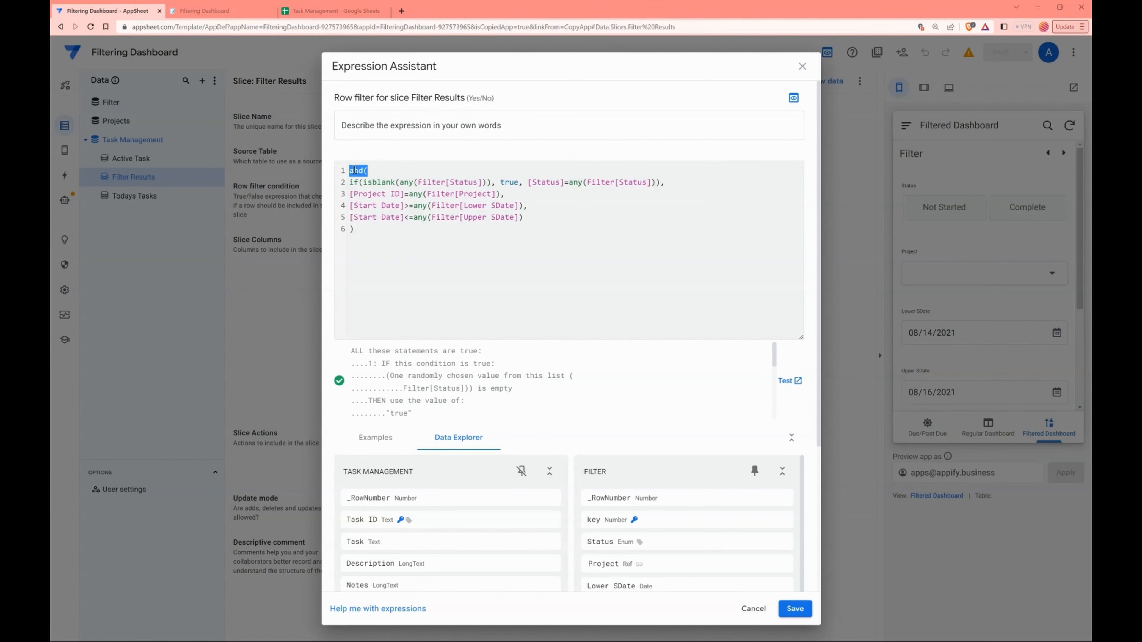
click(353, 182)
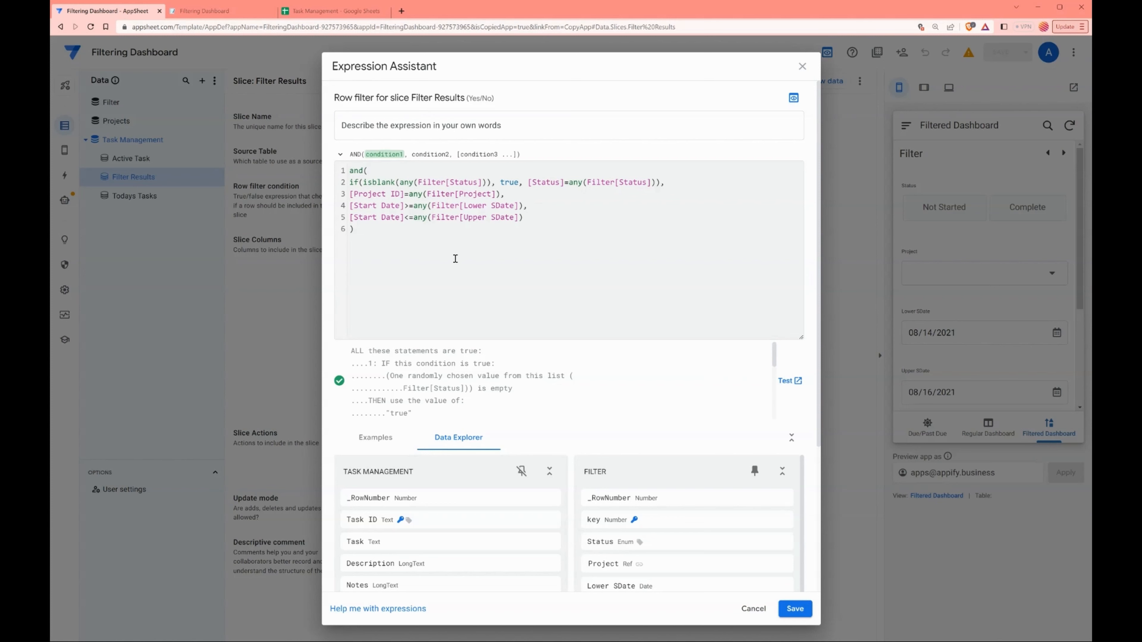
double_click(508, 182)
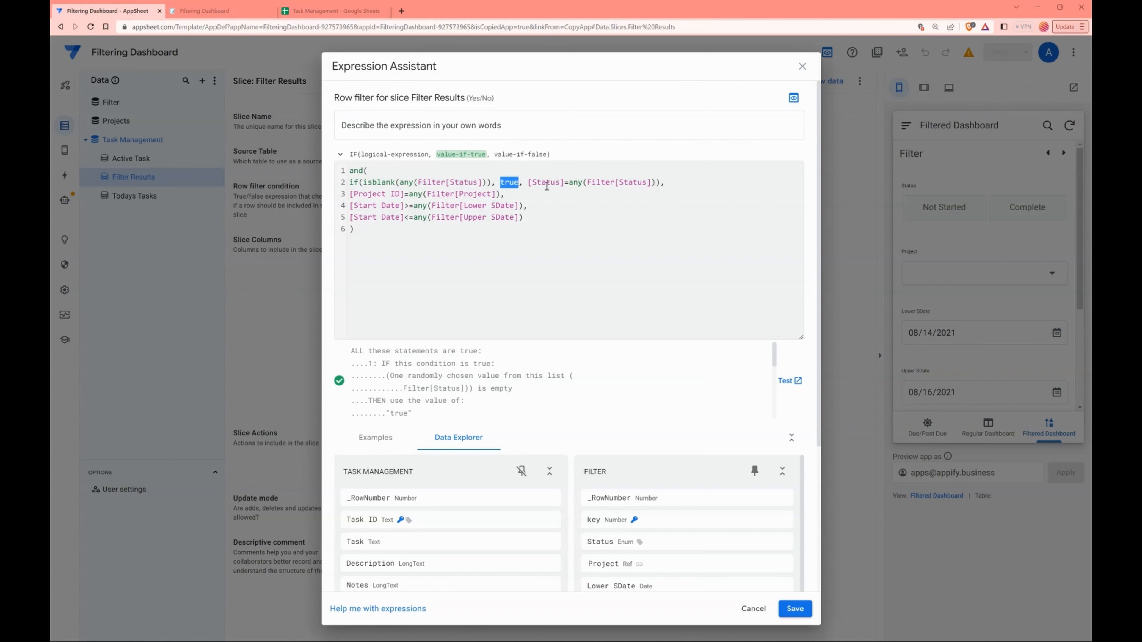
click(514, 182)
click(364, 184)
- Wrap the Project ID condition in an IF so it reads if(isblank(any(Filter[Project])), true, [Project ID]=any(Filter[Project]))
click(350, 194)
text(if(isblank(any(Filter[Project])), ture,)
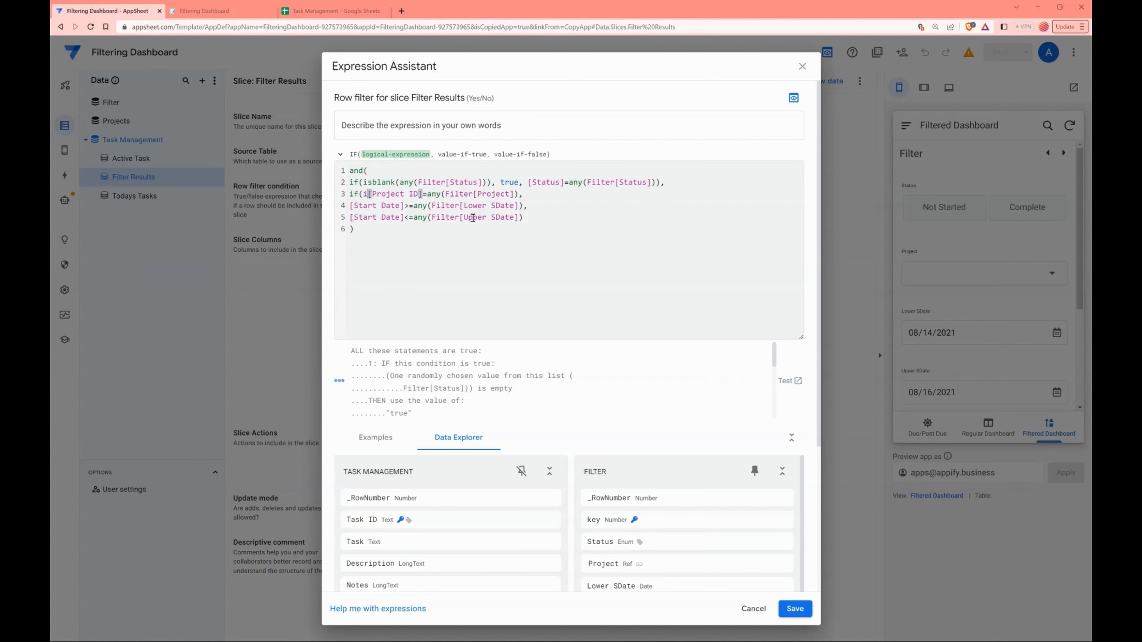
key(Left)
key(Left)
key(Left)
key(BackSpace)
key(BackSpace)
text(ru)
click(684, 194)
text())
- Wrap both the lower and upper Start Date conditions in if(isblank(any([Start Date])), true, …)
click(351, 207)
text(if(isblank(any([Start Date])
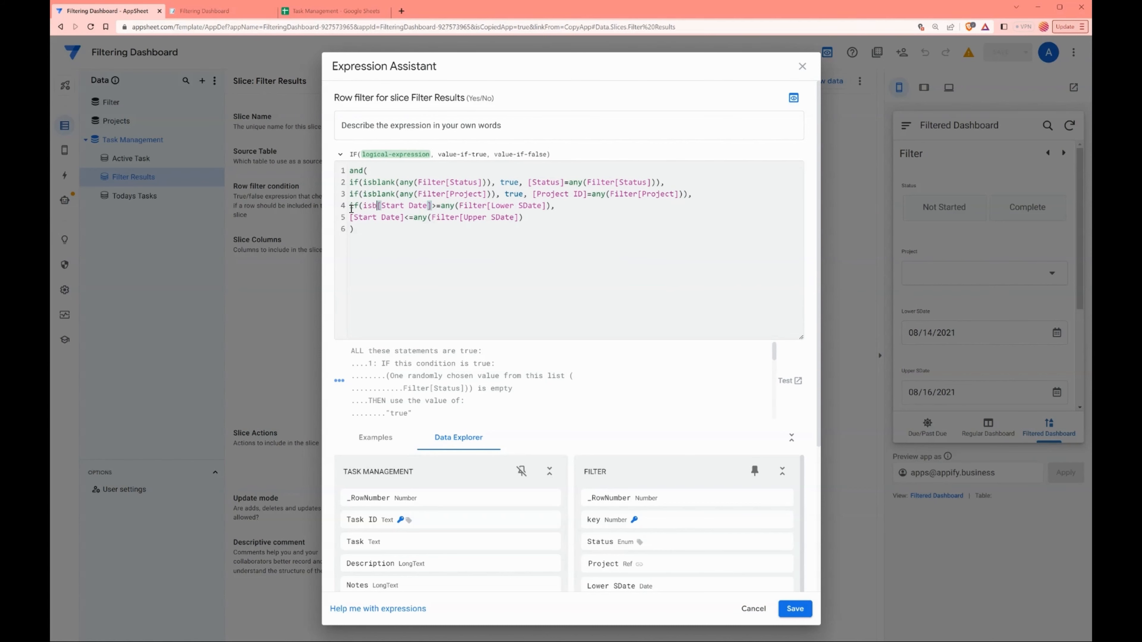
text()), true,)
click(693, 206)
text())
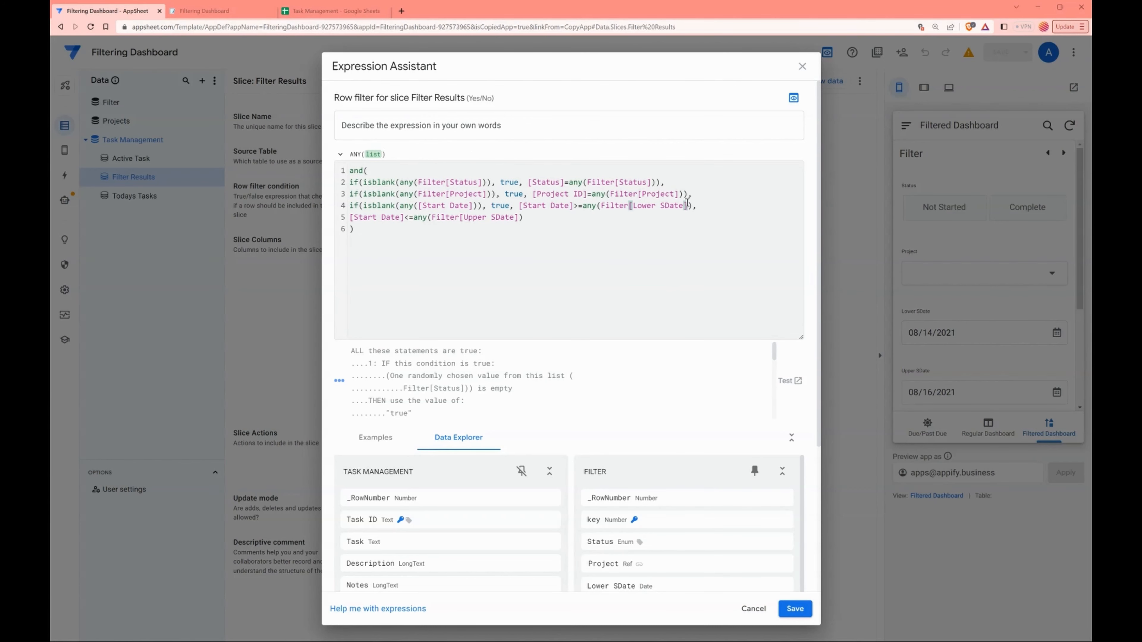
click(350, 219)
text(if(isblank(any([Start SDate])), true,)
click(692, 217)
text())
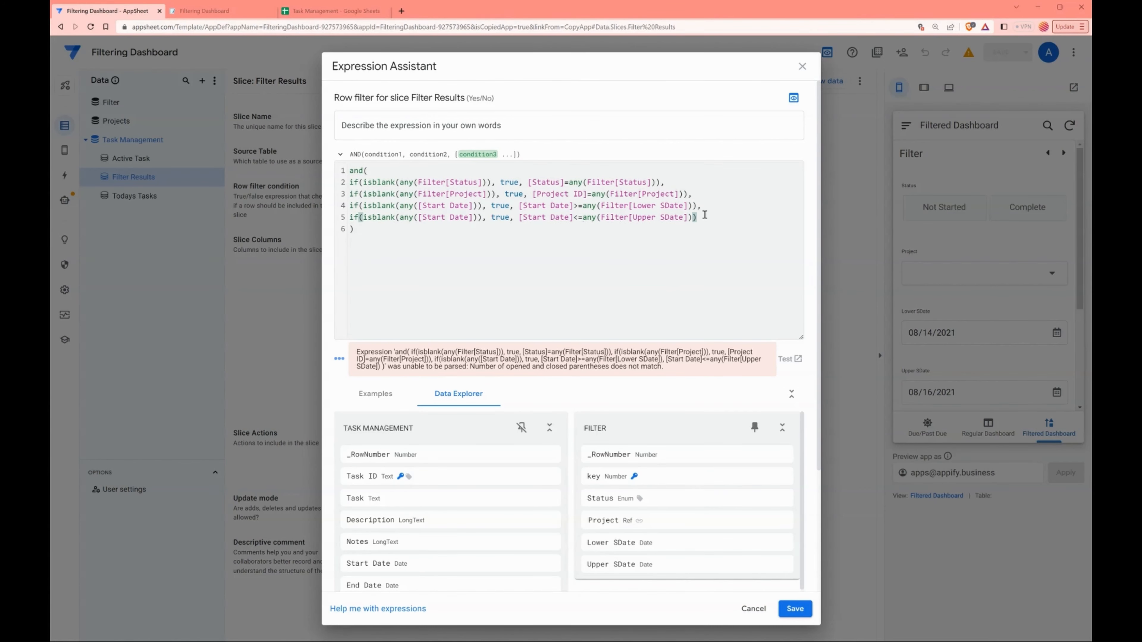
- Replace Start Date in the two date blank tests with Lower SDate for the >= condition and Upper SDate for the <= condition
click(449, 206)
key(BackSpace)
key(BackSpace)
key(BackSpace)
key(BackSpace)
key(BackSpace)
key(BackSpace)
text(Lower S)
key(Down)
key(Left)
text(S)
key(Right)
key(Delete)
key(Delete)
key(Delete)
key(Delete)
key(Delete)
text(Upper)
click(528, 219)
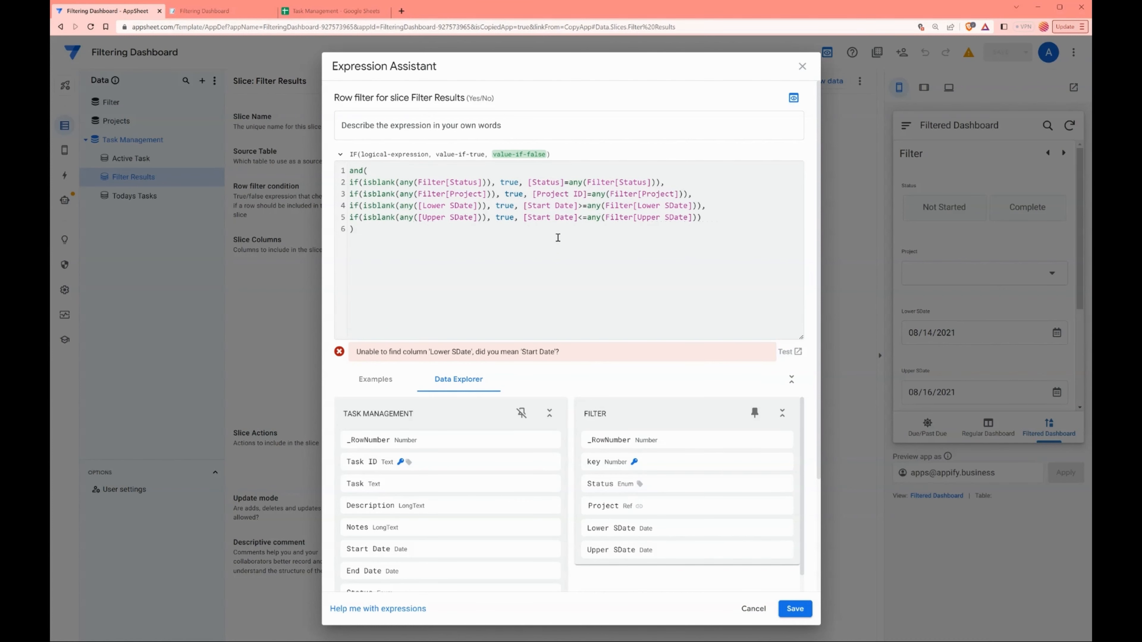
- Prefix the column references in both date blank tests with the table name, giving Filter[Lower SDate] and Filter[Upper SDate]
click(418, 206)
text(Filter)
click(418, 217)
text(Filter)
- Check the four IF conditions, save the row filter expression and save the app
click(353, 182)
drag(352, 182, 736, 215)
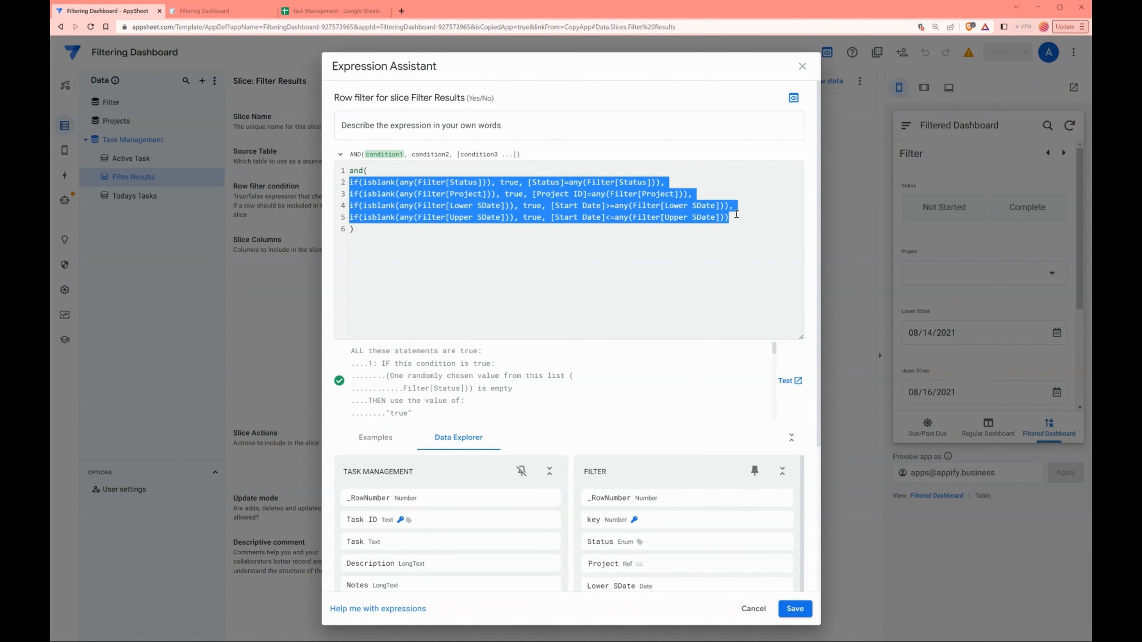
click(446, 218)
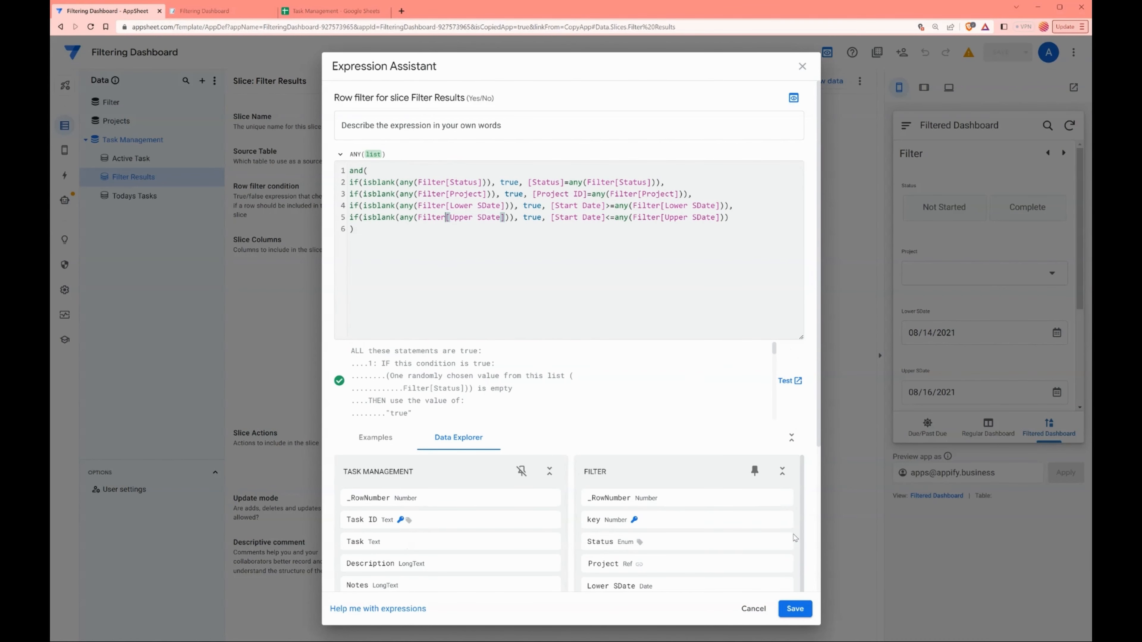
click(794, 609)
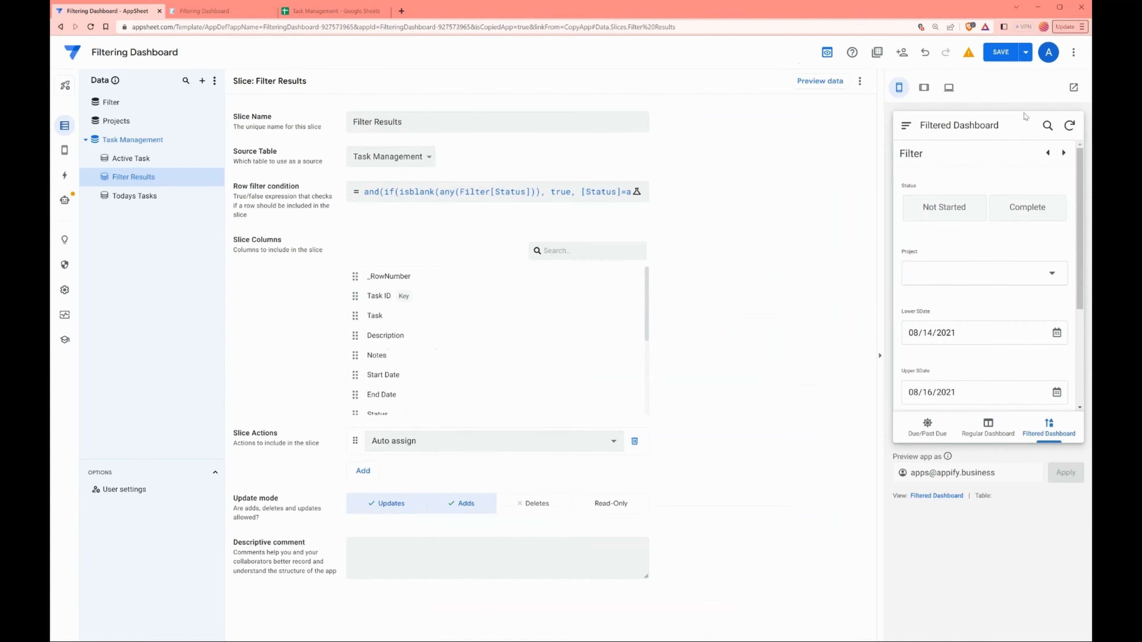
click(999, 52)
- Switch to the running app and look through the Filtered Tasks list with all filter fields empty
key(ctrl+Tab)
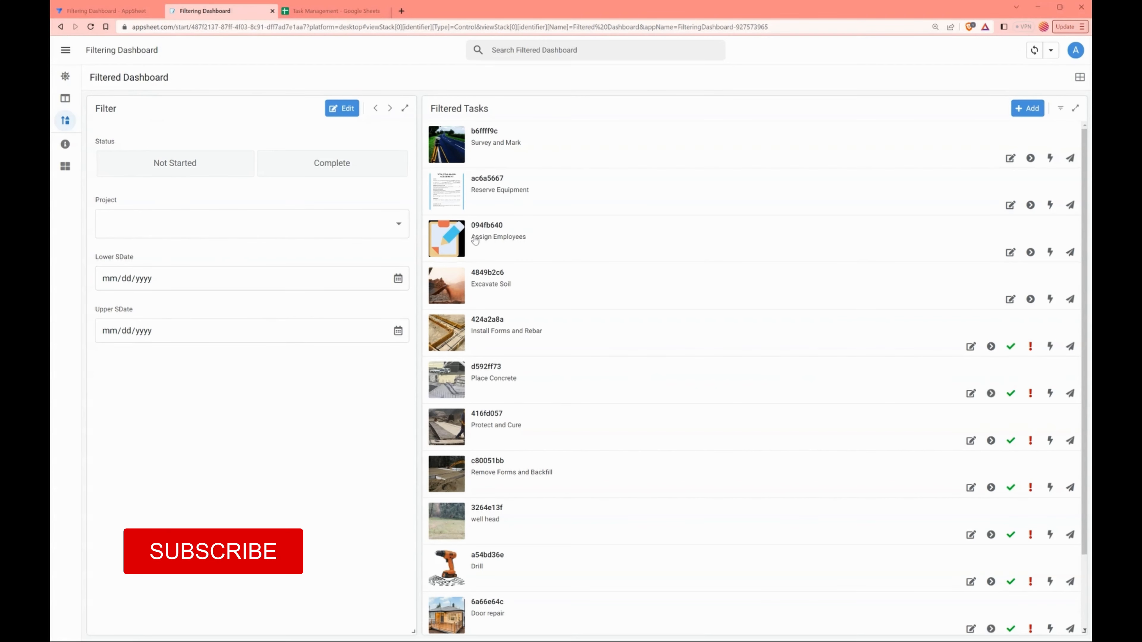
scroll(601, 303, down, 1)
scroll(601, 303, down, 2)
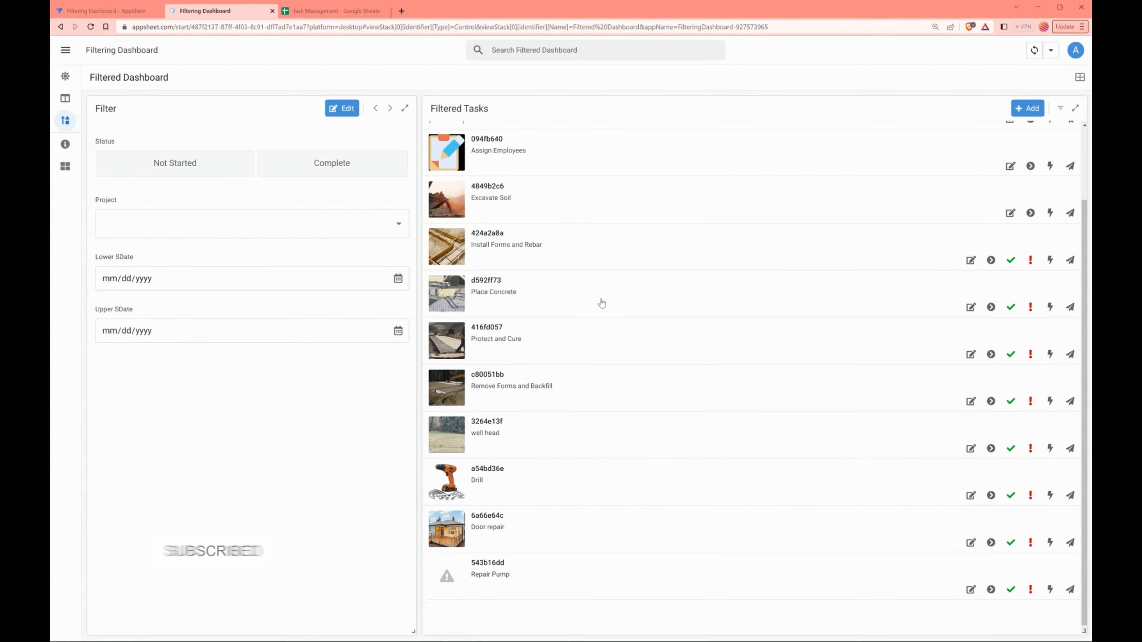
scroll(574, 575, up, 2)
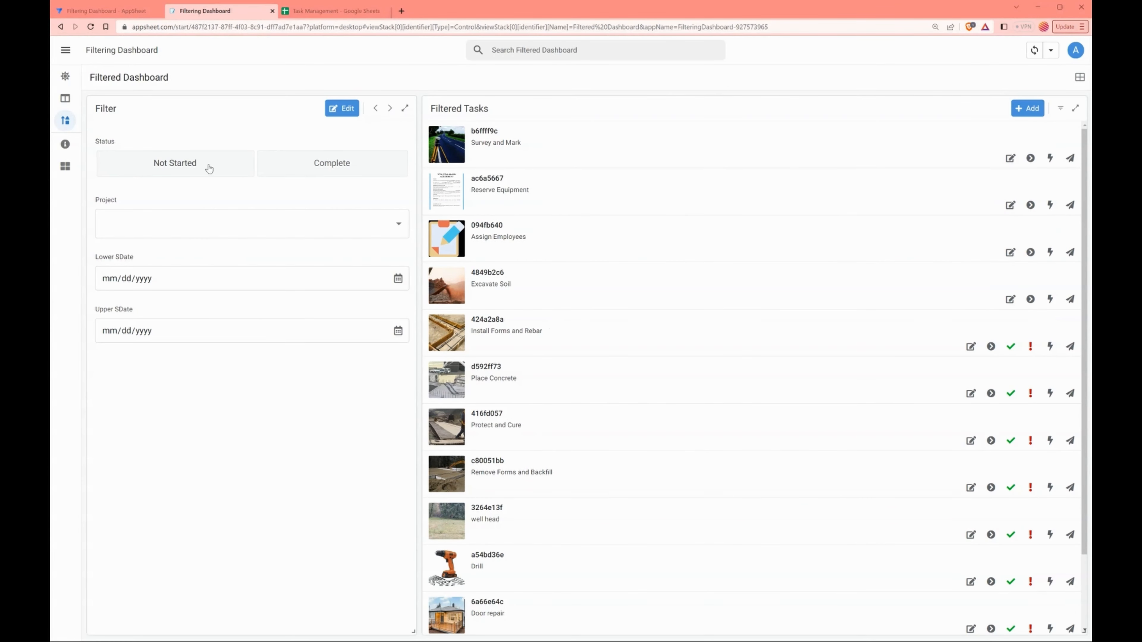
- Filter the tasks by the Complete status and clear the Status filter again
click(314, 170)
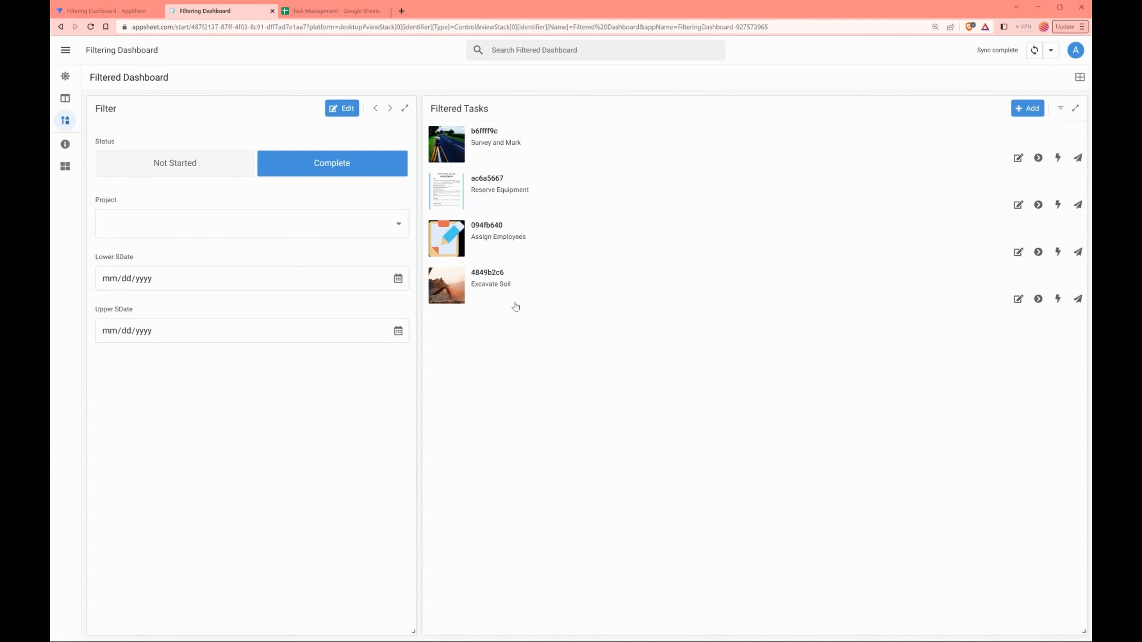
click(306, 162)
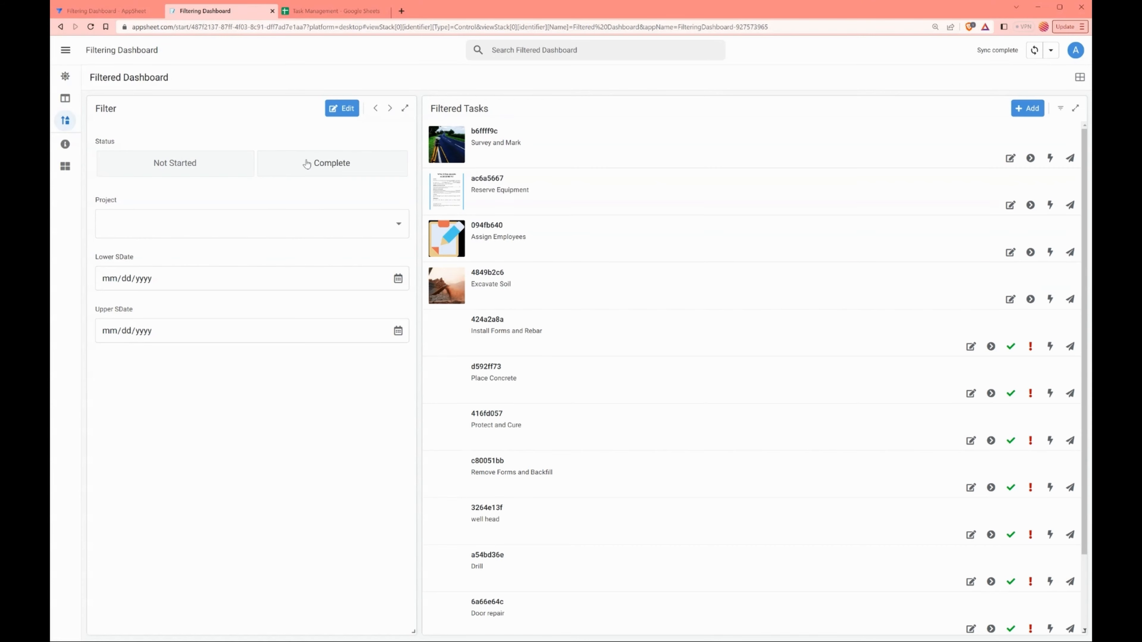
- Set the Lower SDate filter to 03/16/2023 to test it with the other filter fields blank
click(210, 223)
click(178, 304)
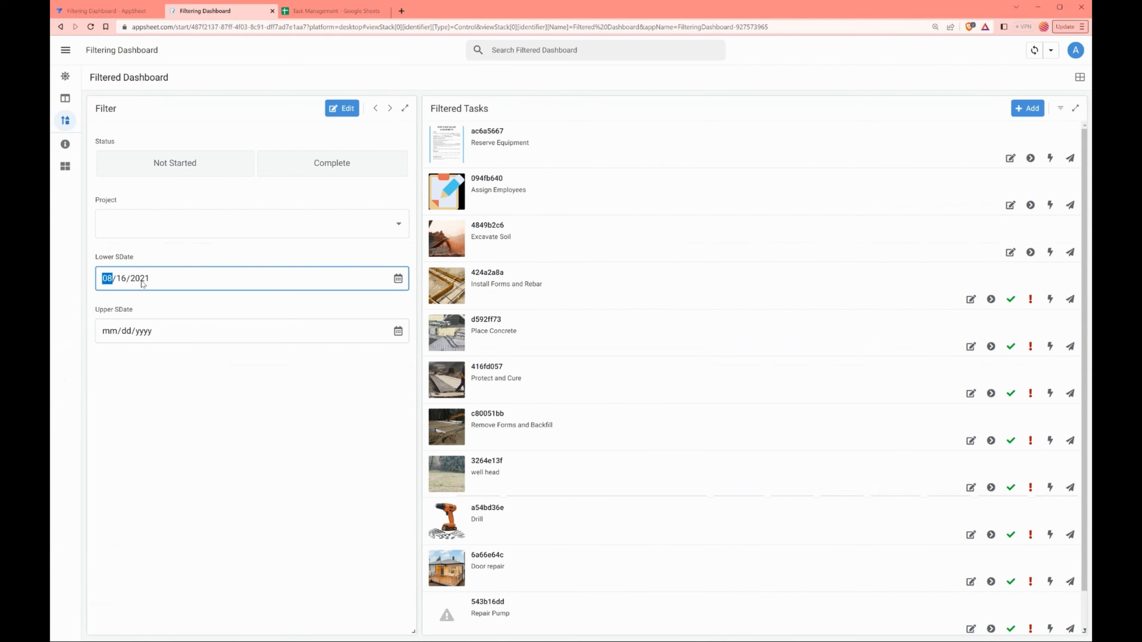
text(03)
click(179, 316)
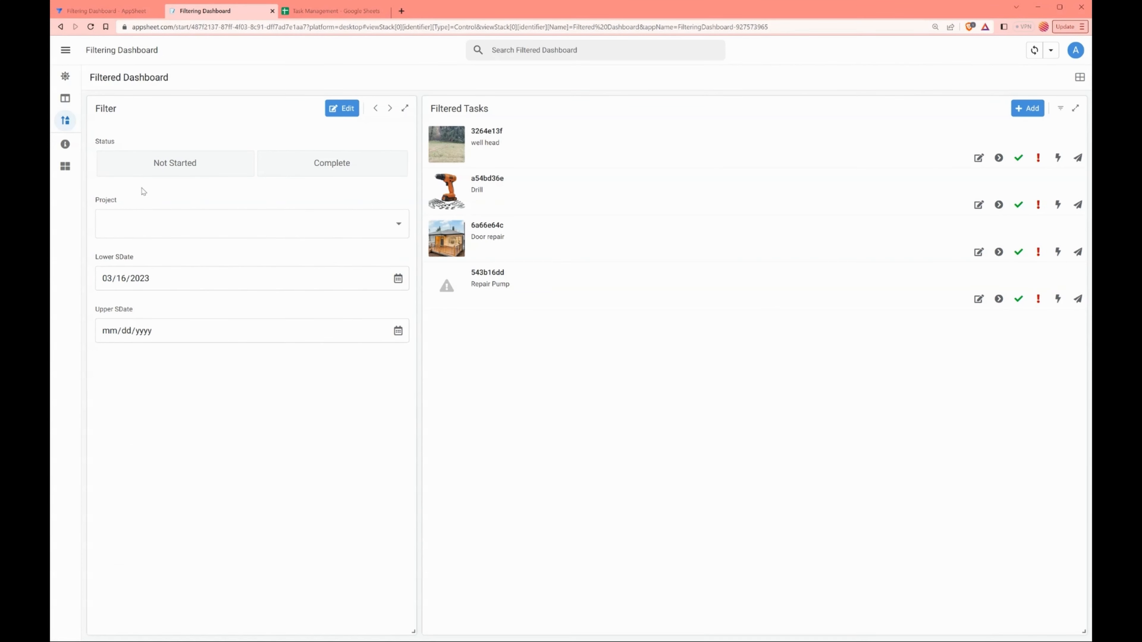
- Compare the filtered tasks with the dates of the last four rows in the Task Management spreadsheet, and return to the running app
click(321, 11)
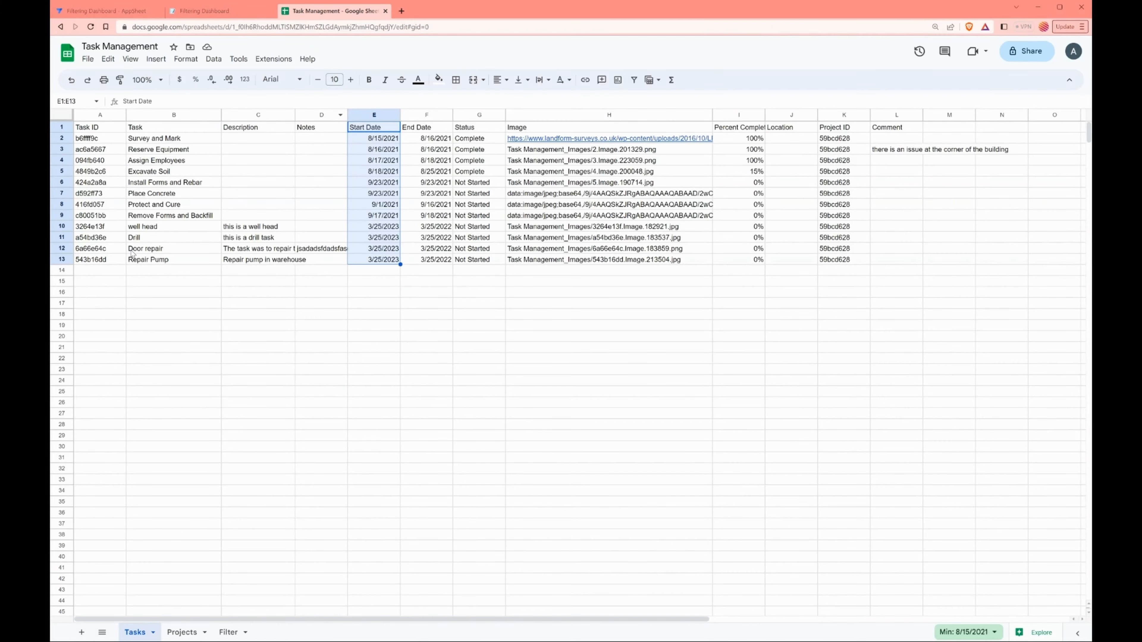
click(389, 229)
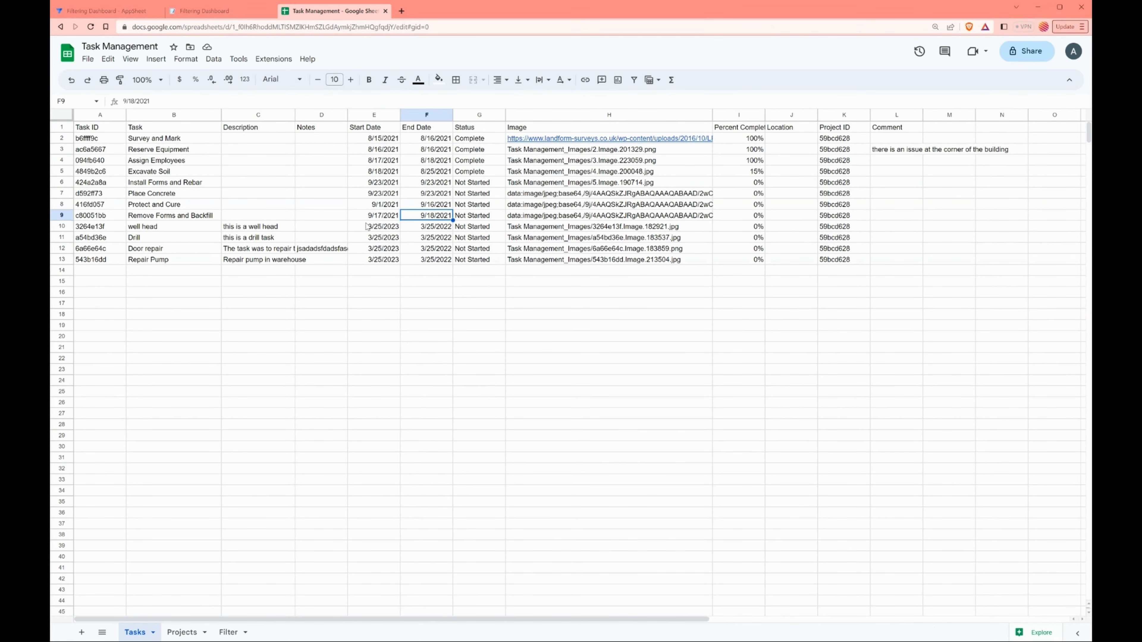
drag(368, 228, 440, 265)
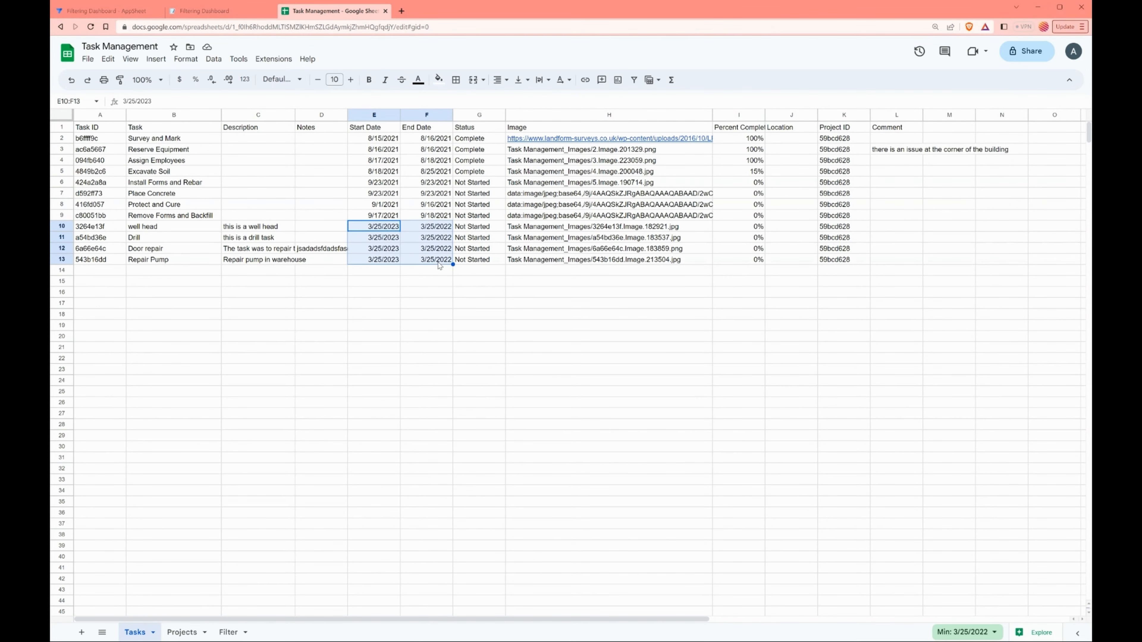
click(205, 11)
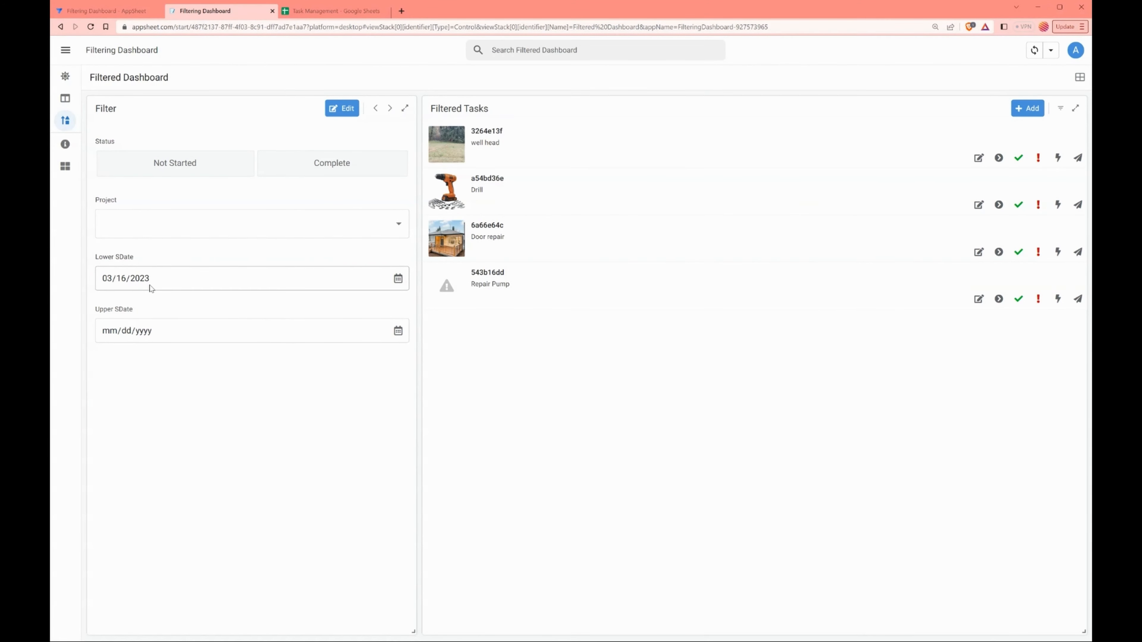
- Clear the month, day and year of the Lower SDate filter
click(113, 288)
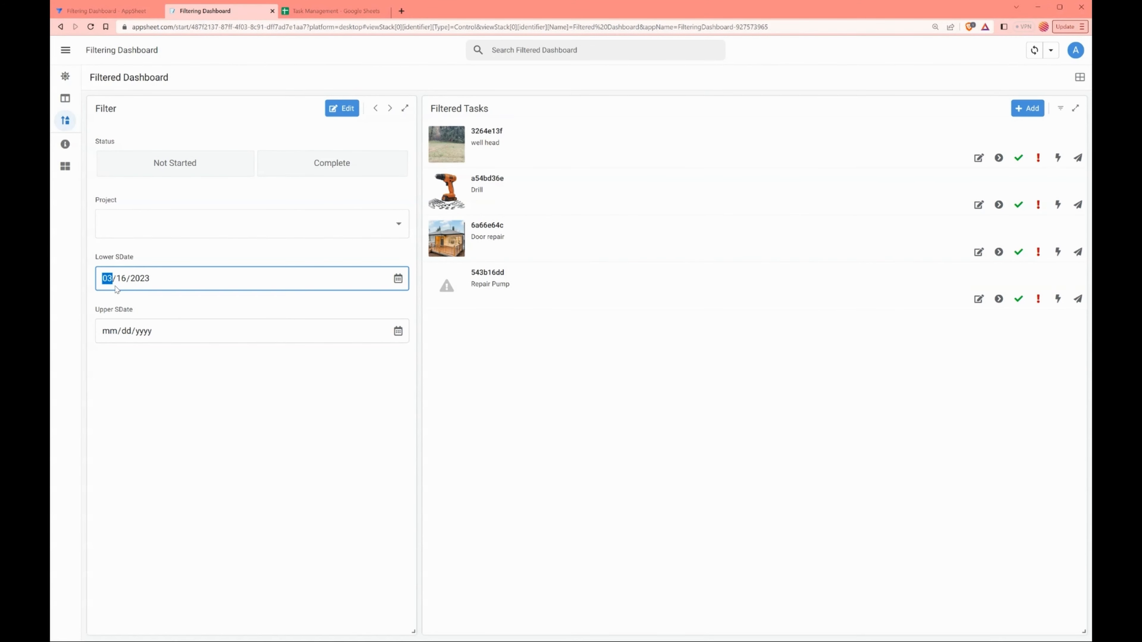
key(BackSpace)
key(Tab)
key(BackSpace)
key(Tab)
key(BackSpace)
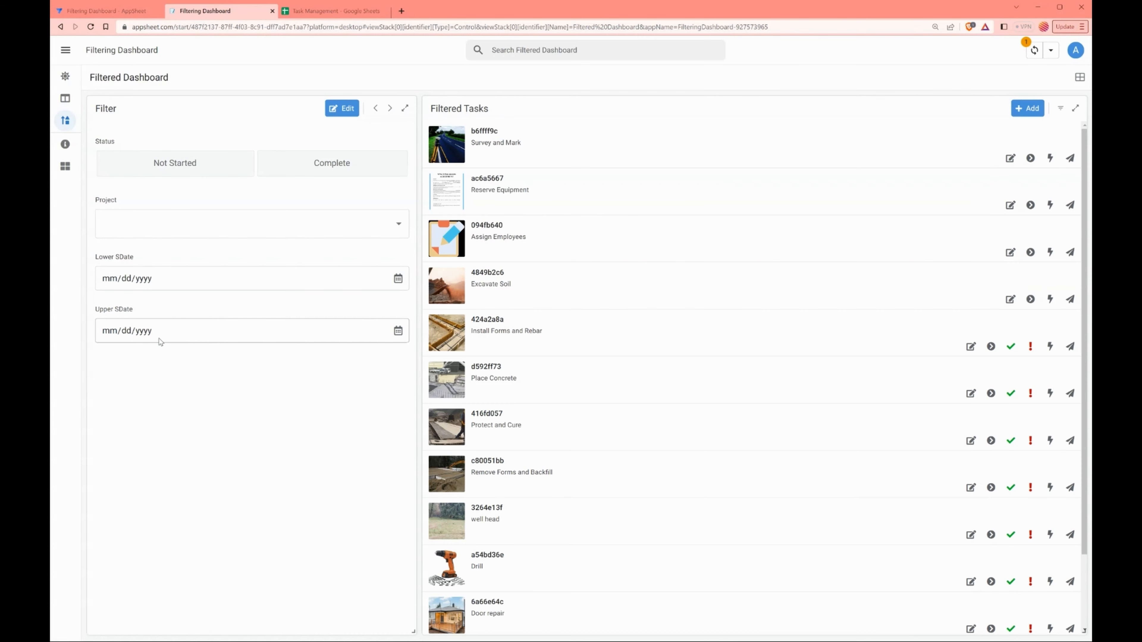
- Set the Upper SDate filter to 03/10/2023 and check the result against the task dates in the Task Management spreadsheet
click(108, 338)
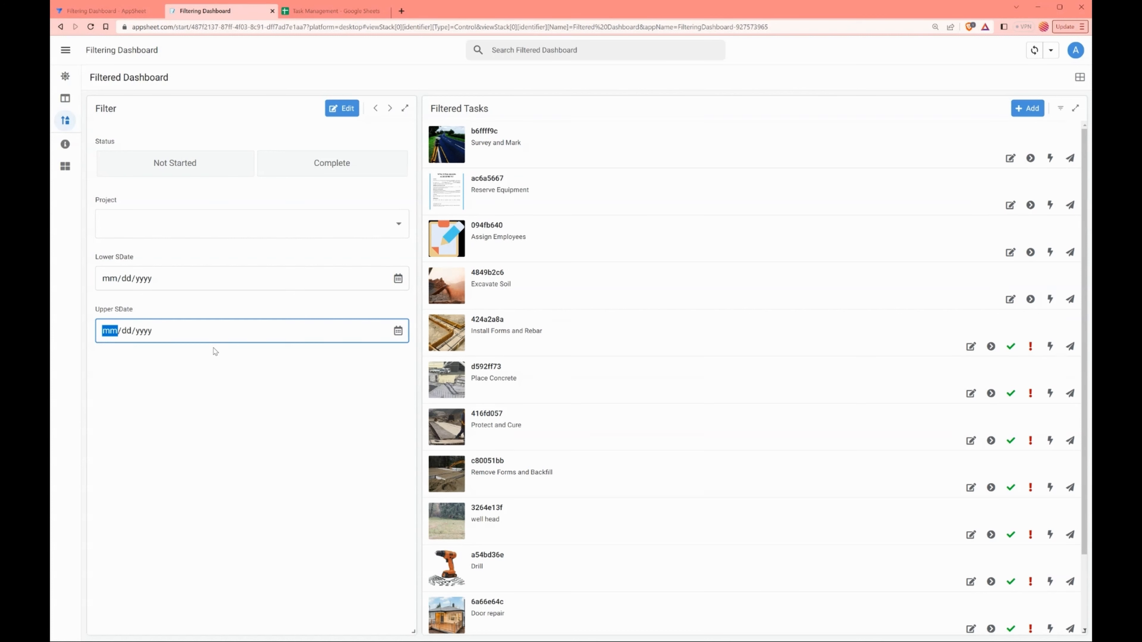
text(03/)
text(10/0020)
click(216, 354)
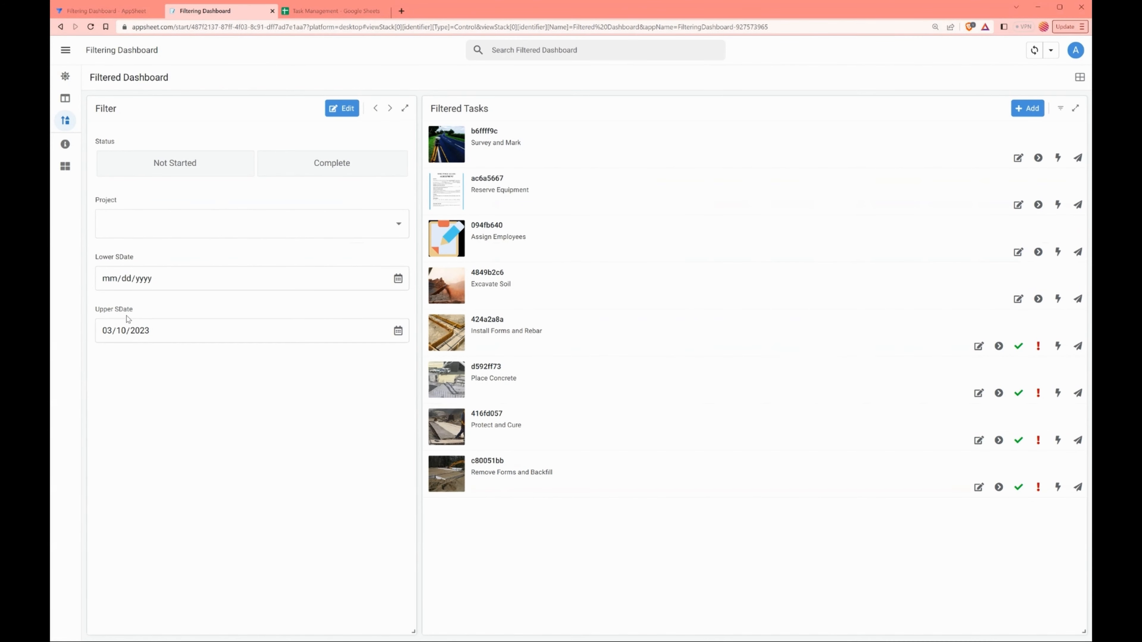
click(335, 11)
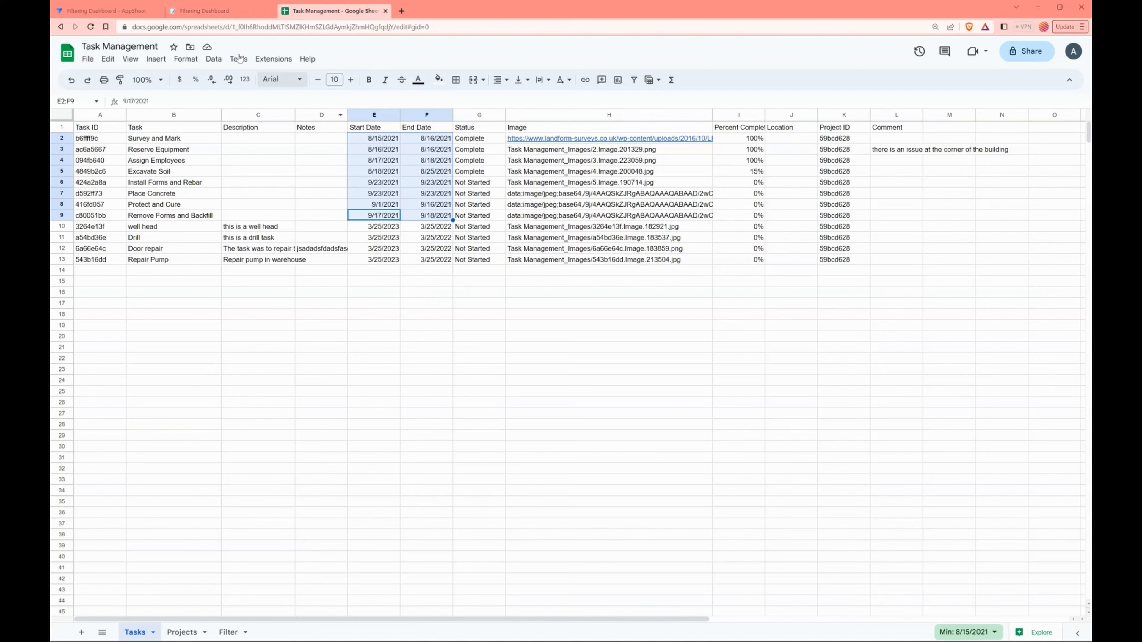
click(220, 16)
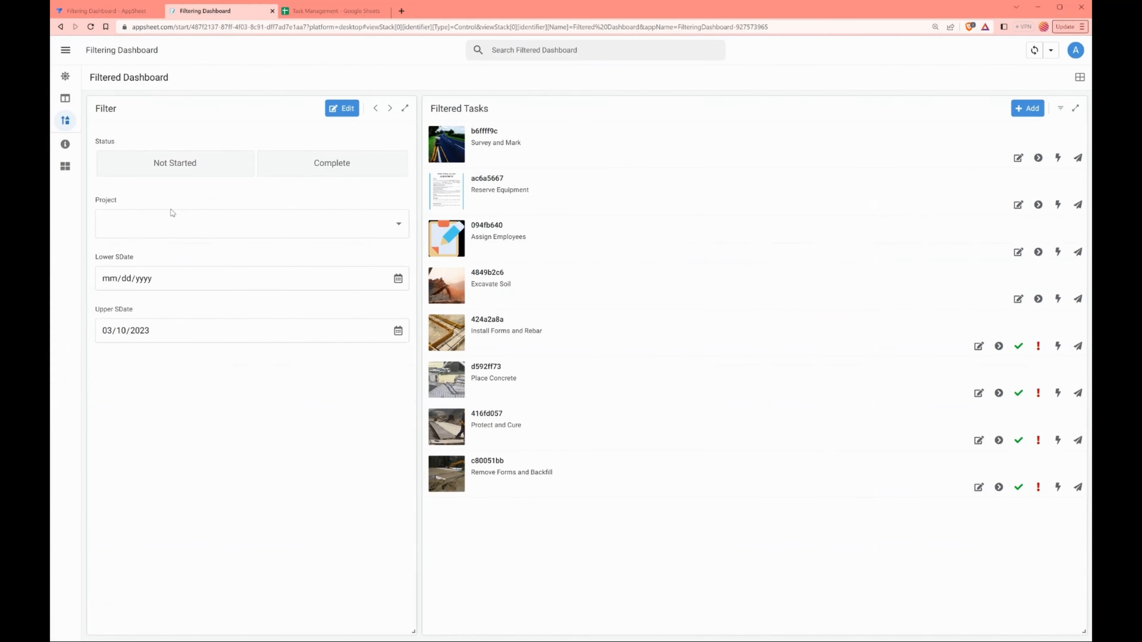
- Set the Lower SDate filter to 09/15/2021 and check the start dates of the matching tasks in the Task Management spreadsheet
click(111, 279)
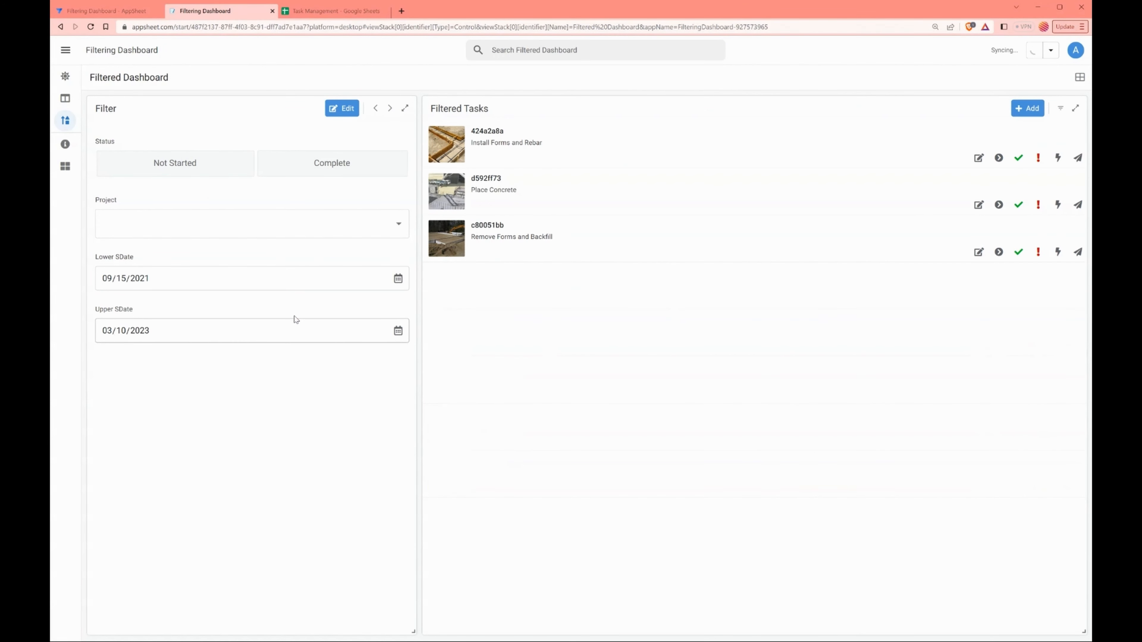
click(333, 11)
click(411, 281)
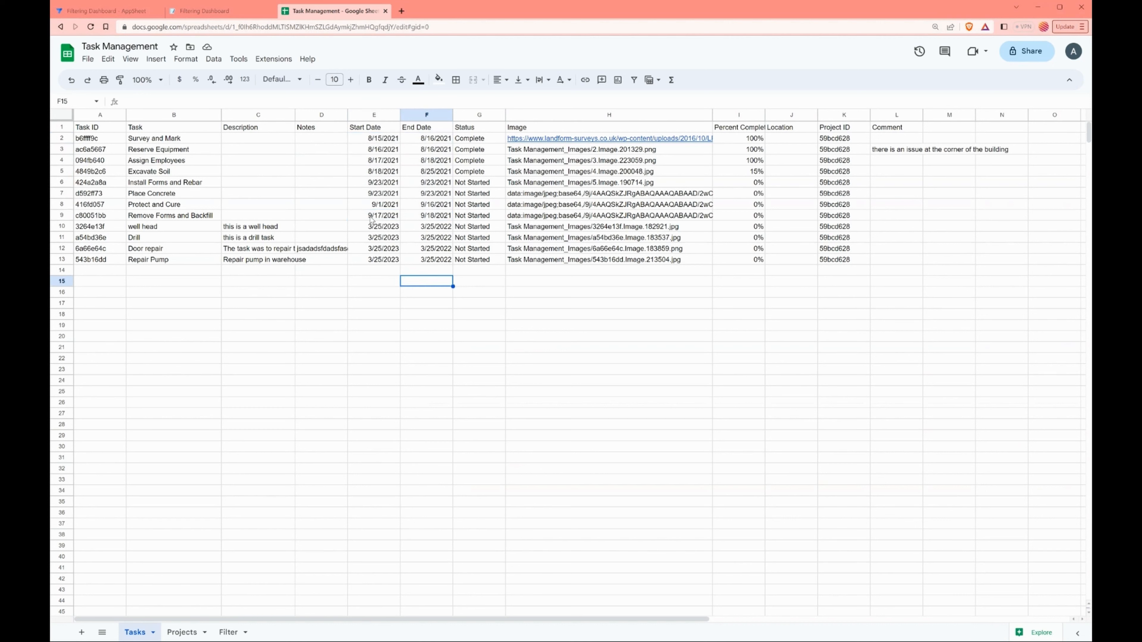
click(377, 183)
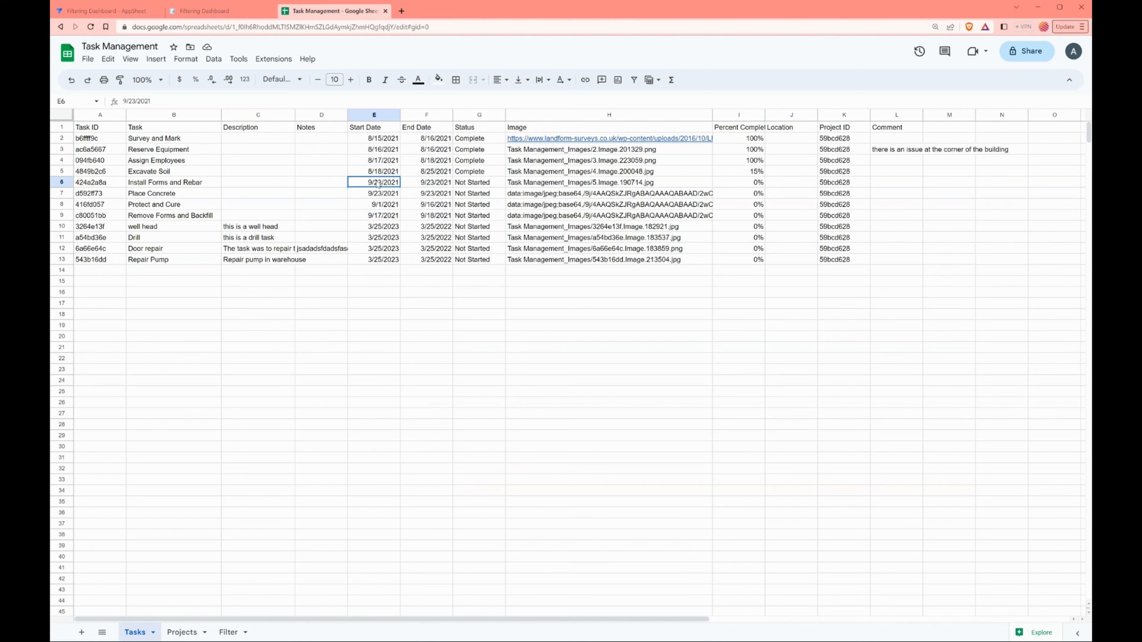
click(387, 194)
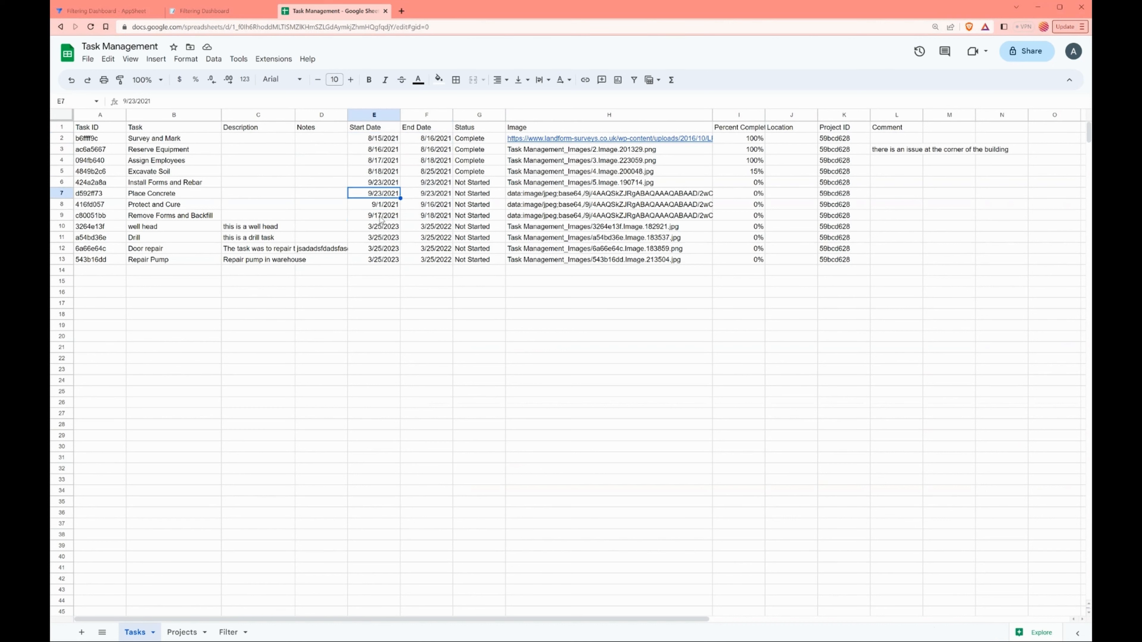
click(381, 218)
click(218, 12)
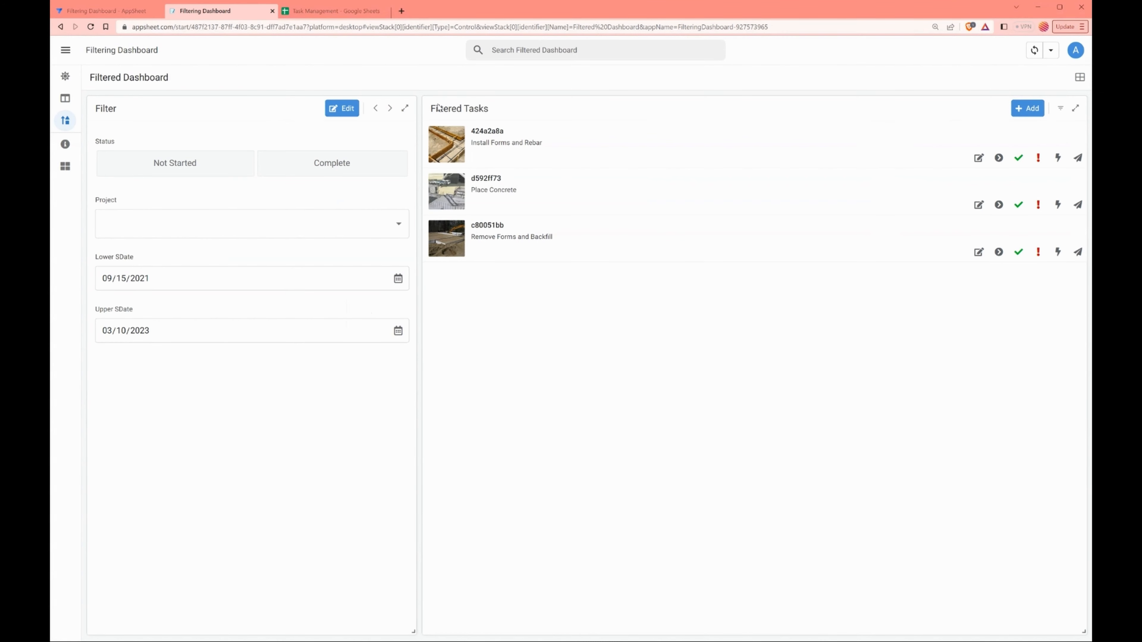
- In the AppSheet editor, set the Filter table's Edit action prominence to Do not display, save, and sync the running app
click(72, 10)
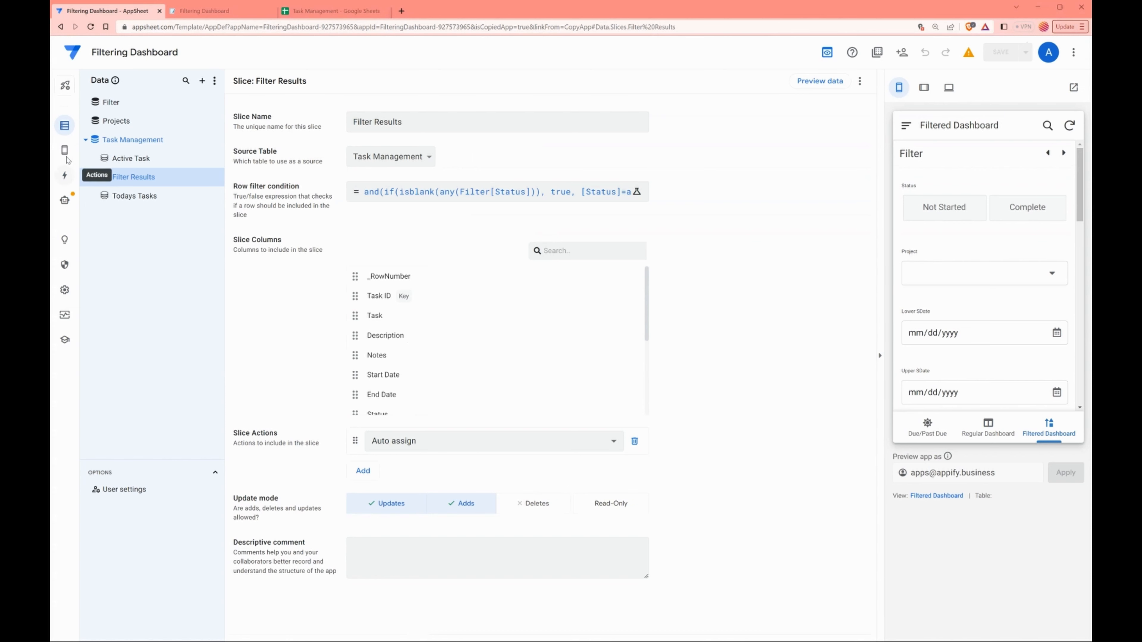
click(65, 176)
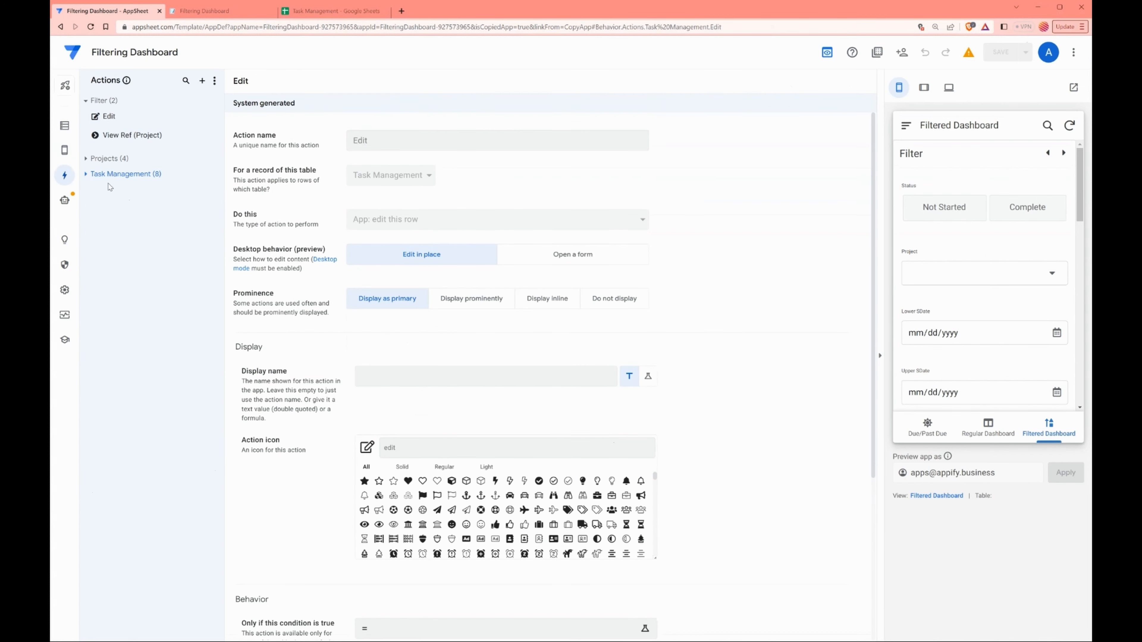
click(90, 178)
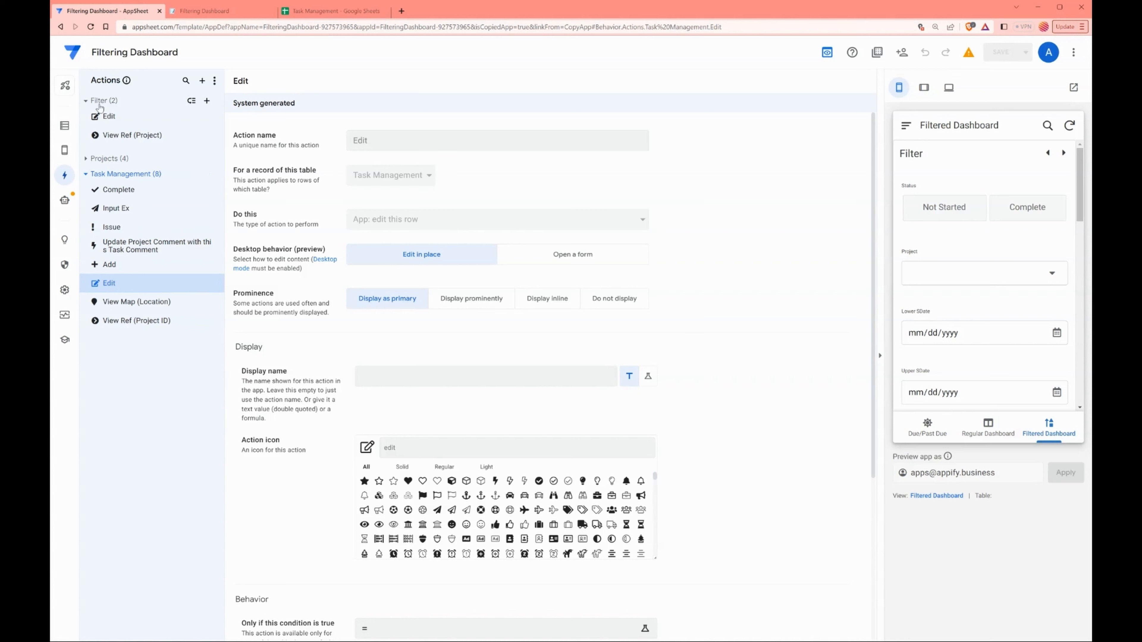
click(107, 115)
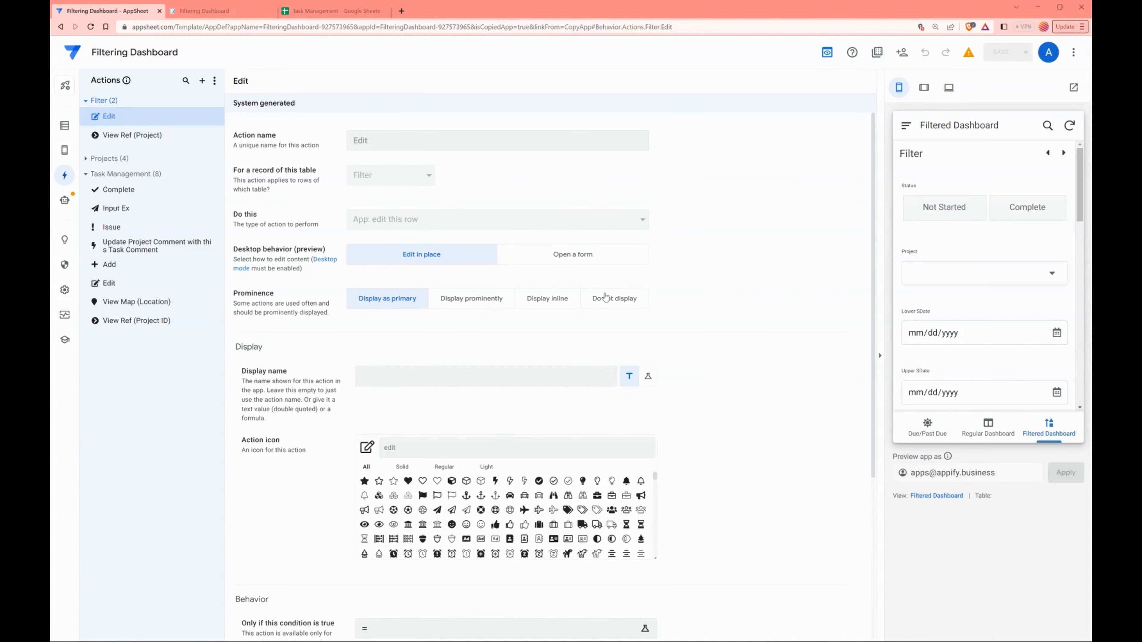
click(602, 302)
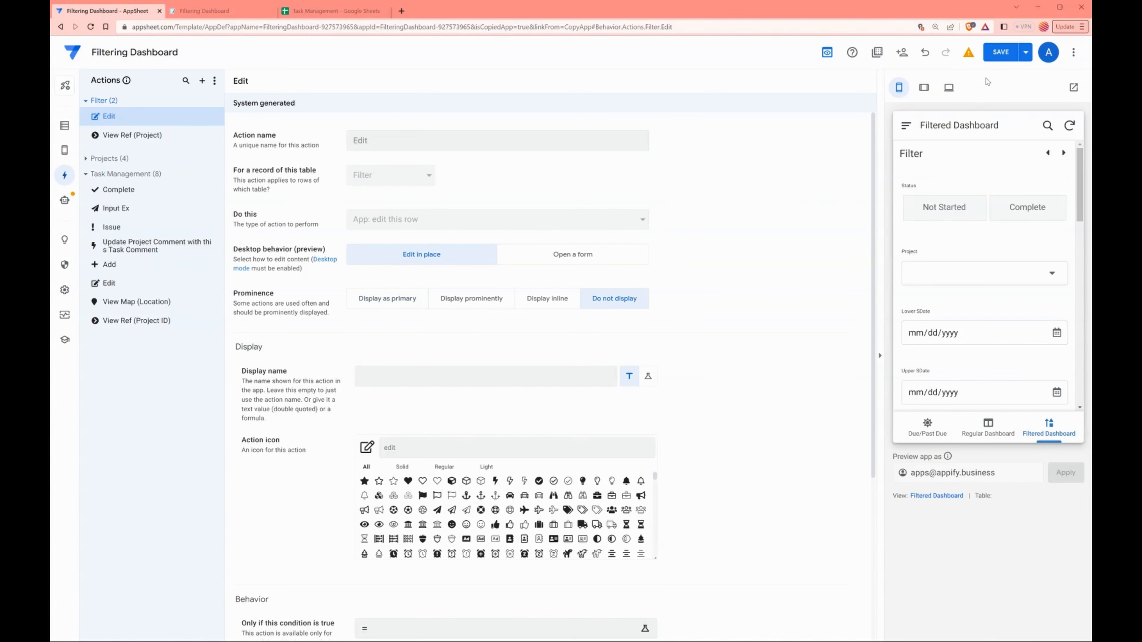
click(998, 52)
click(215, 12)
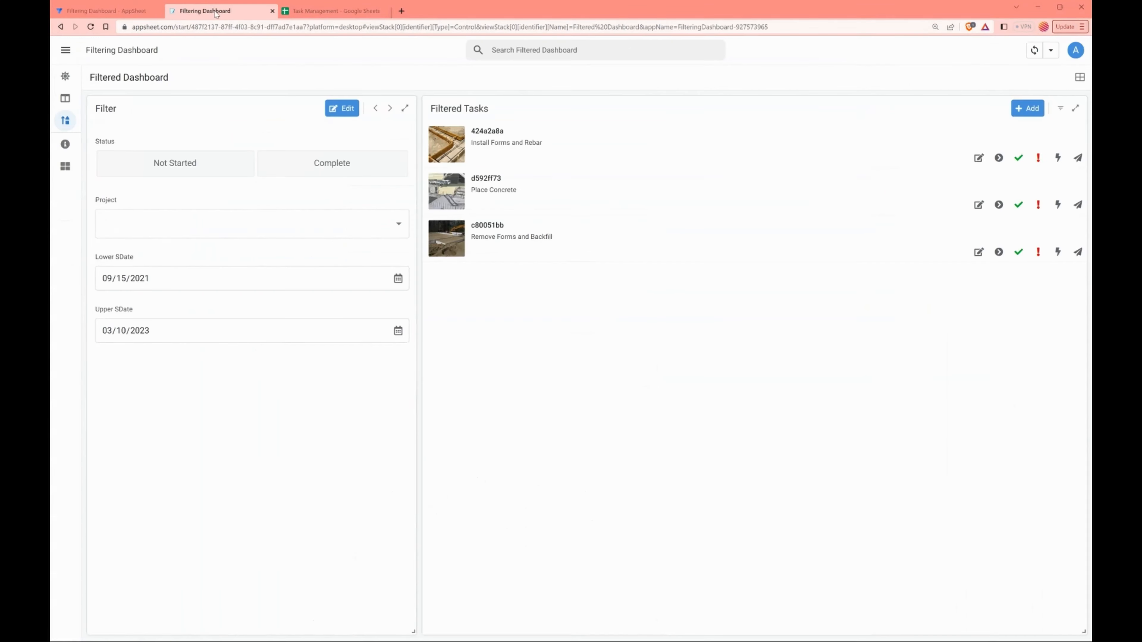
click(1034, 50)
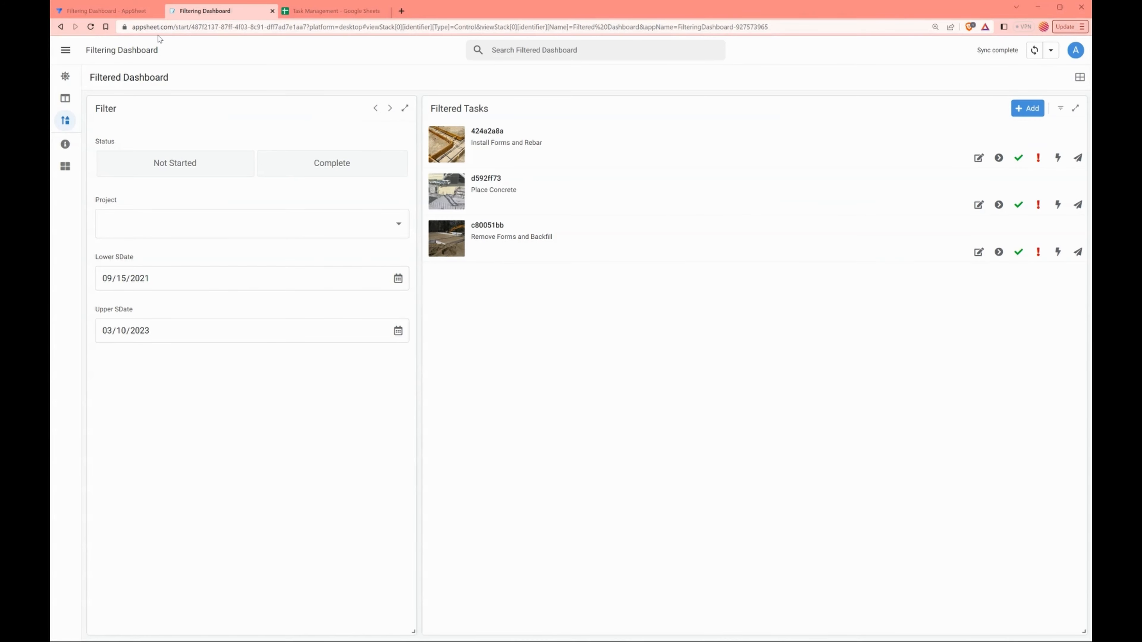
- Turn off Slideshow mode for the Filter reference view in the AppSheet editor and save the app
click(123, 16)
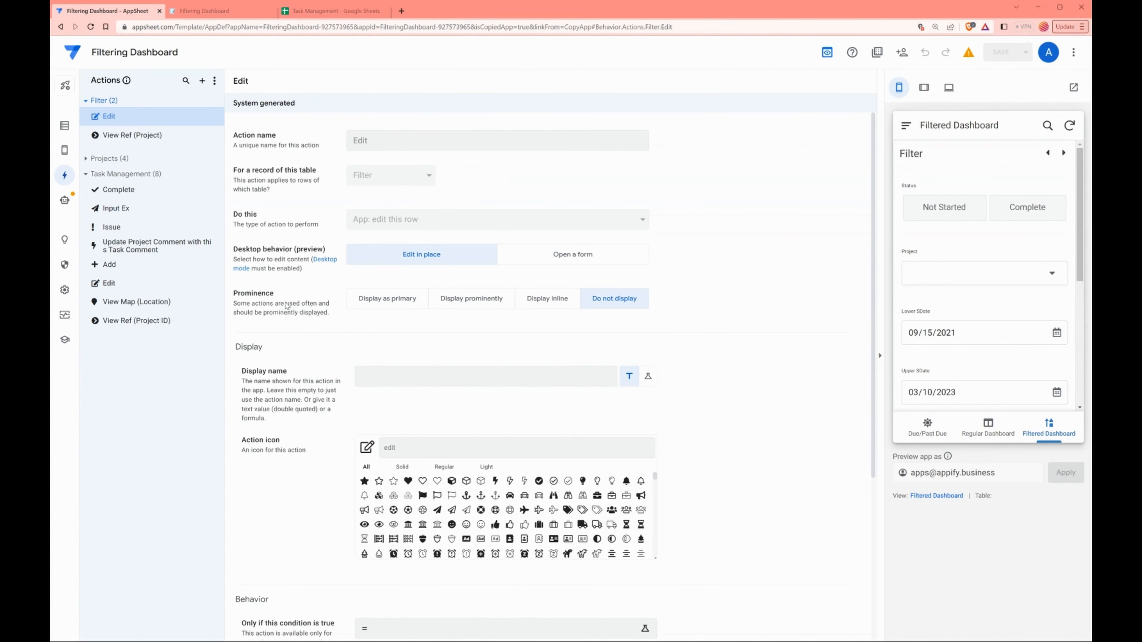
click(64, 150)
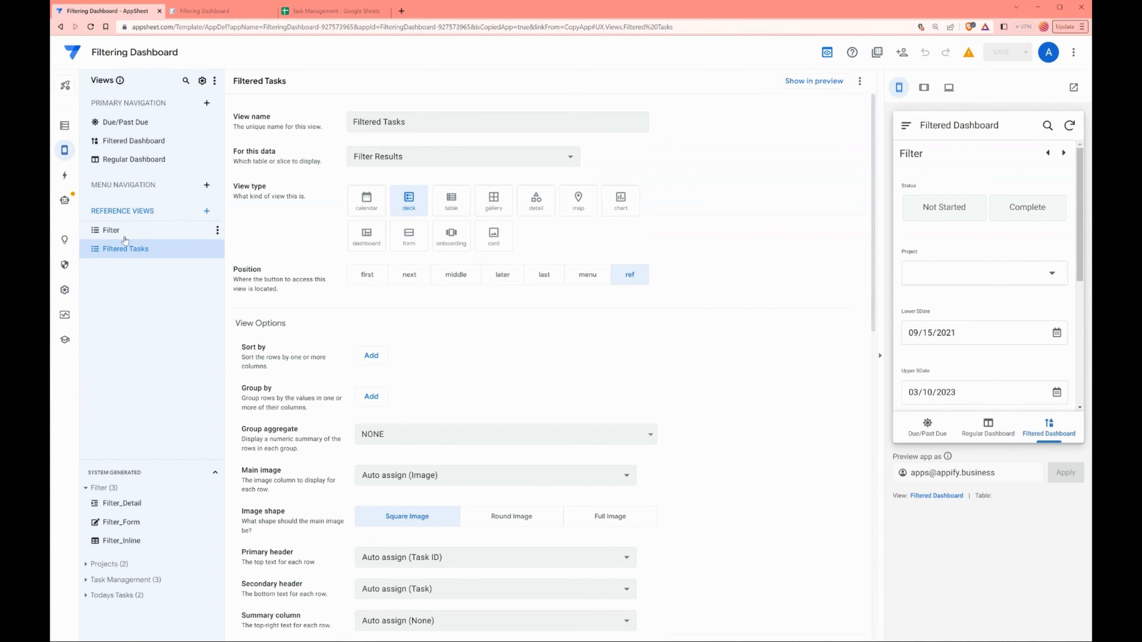
click(111, 230)
scroll(673, 391, down, 10)
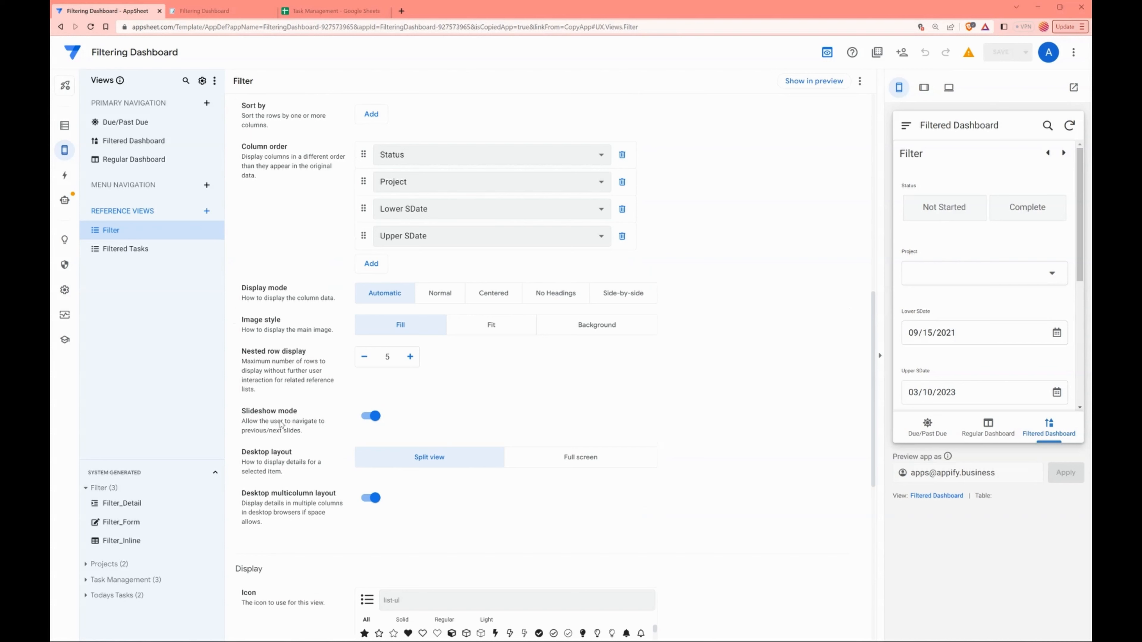
drag(250, 413, 325, 438)
click(371, 417)
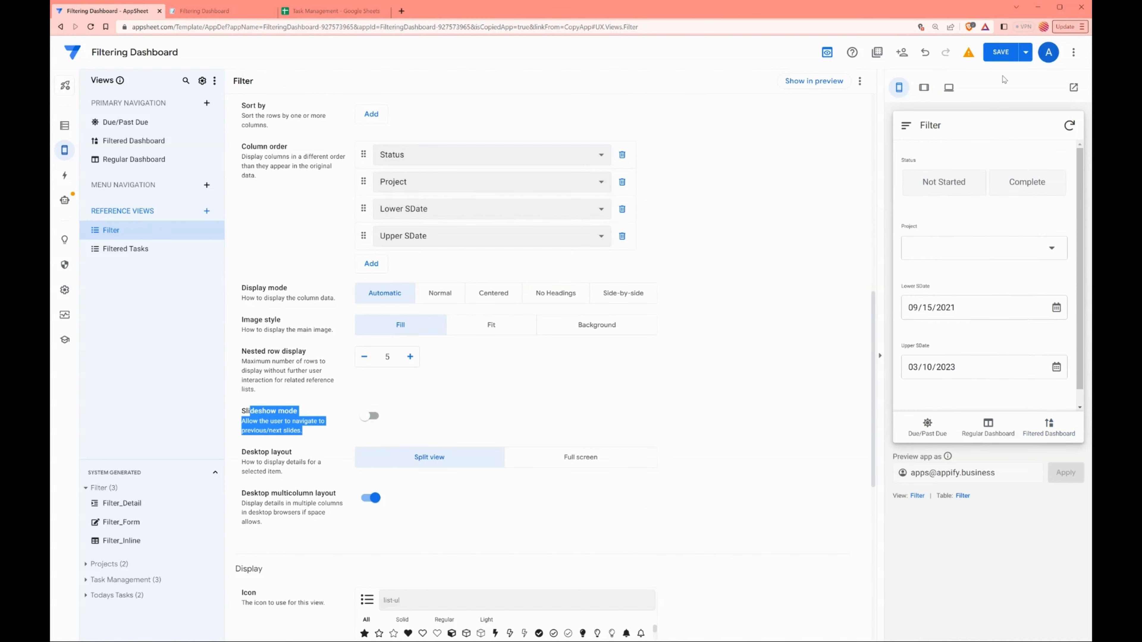
click(1002, 55)
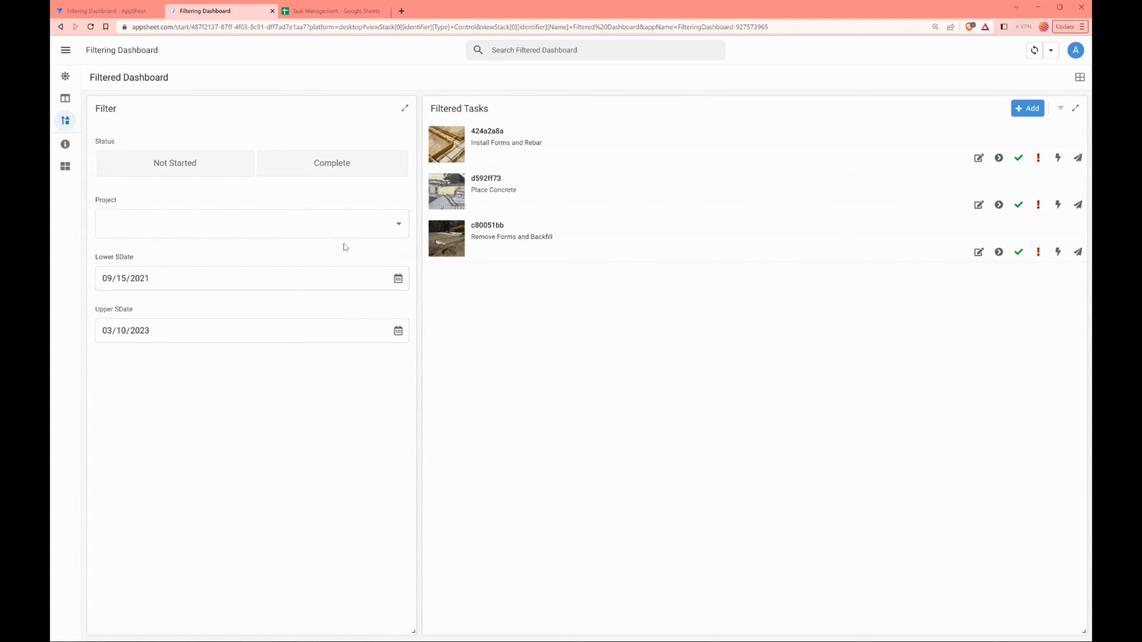
- Look at the built-in column filter options of the Filtered Tasks view in the running app and close them
click(1060, 108)
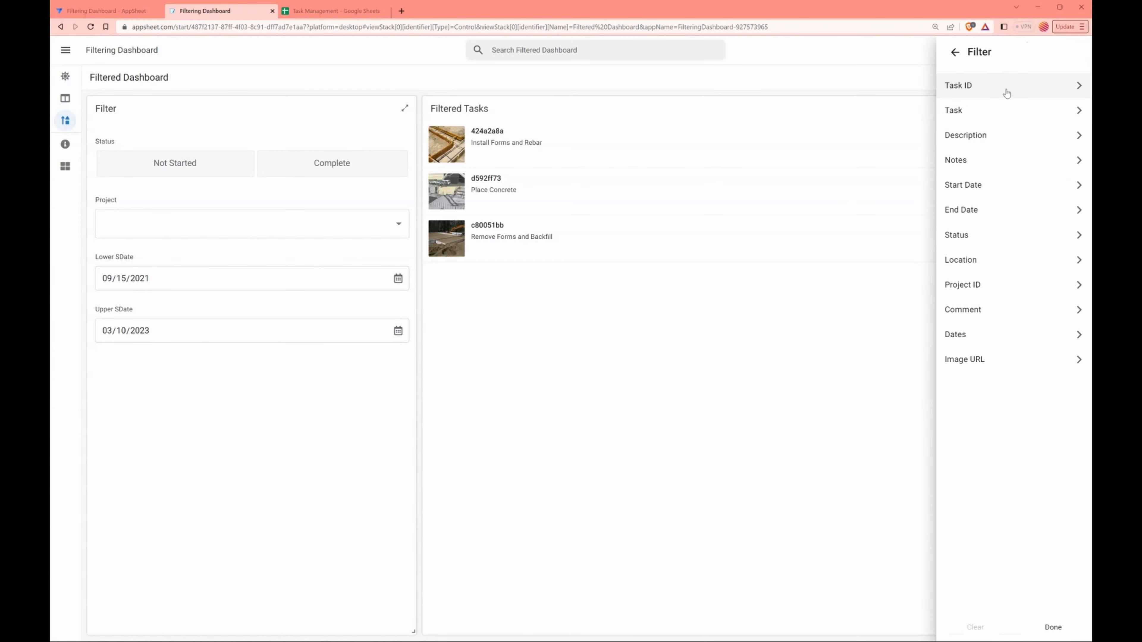
click(847, 426)
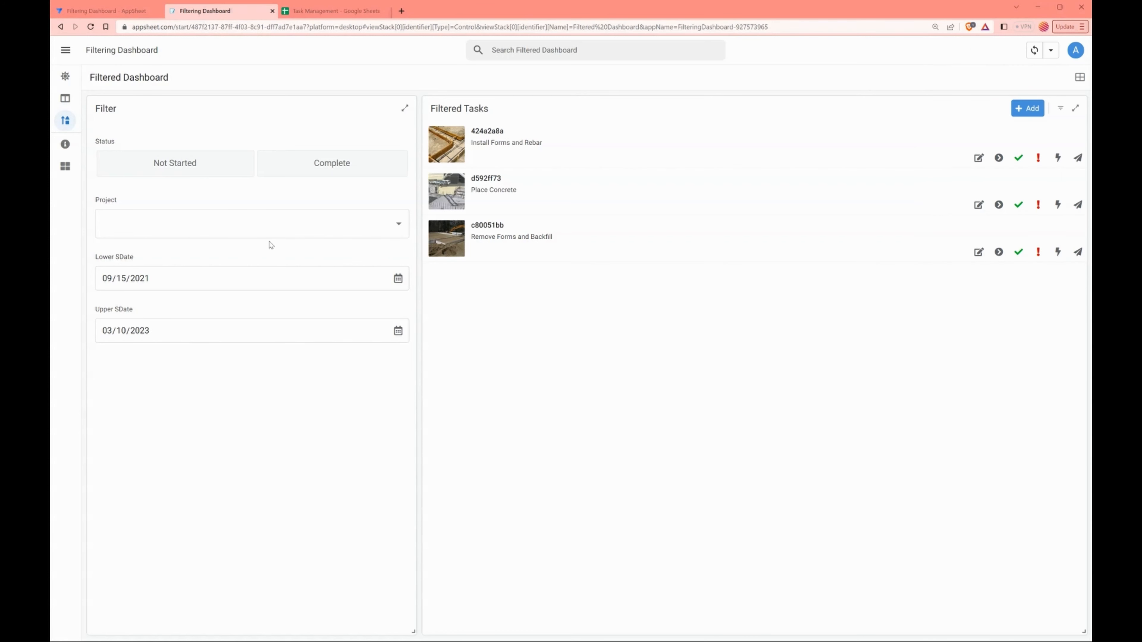